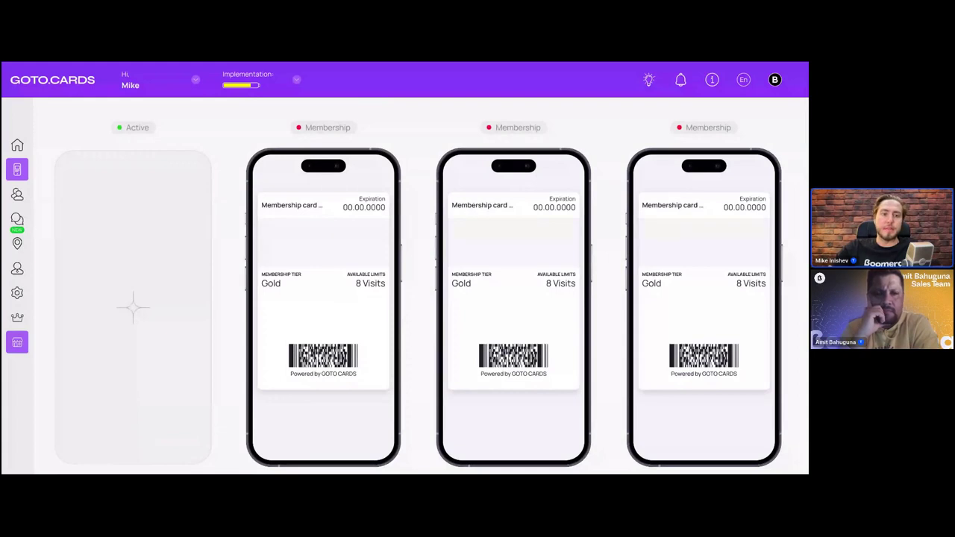
- Create a new Membership card from the blank template and continue to its settings
{"action": "scroll", "coordinate": [192, 179], "scroll_direction": "down", "scroll_amount": 2}
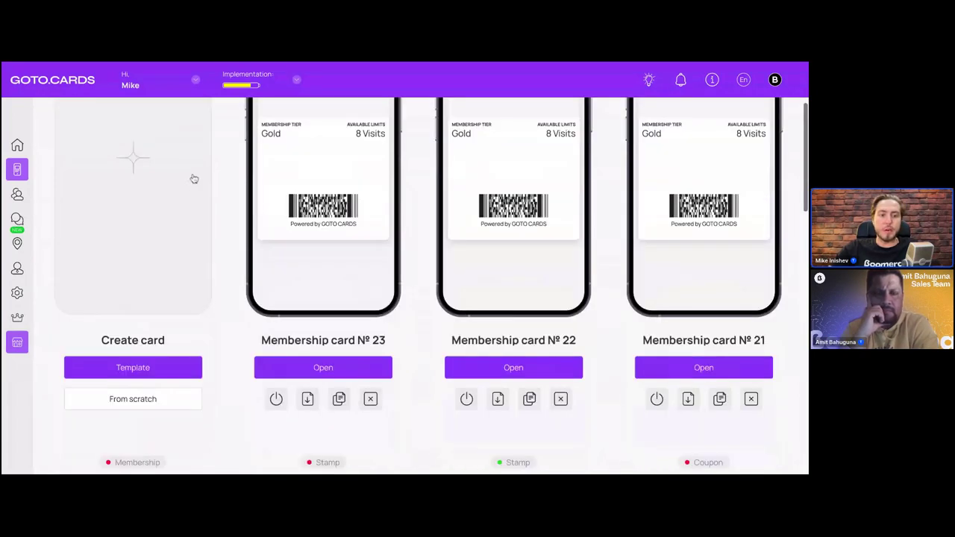
{"action": "left_click", "coordinate": [153, 217]}
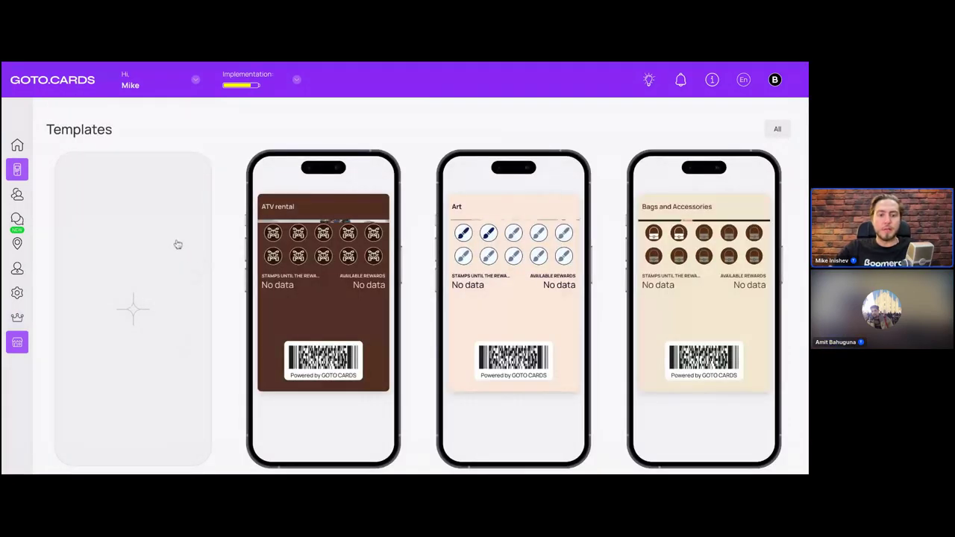
{"action": "left_click", "coordinate": [177, 243]}
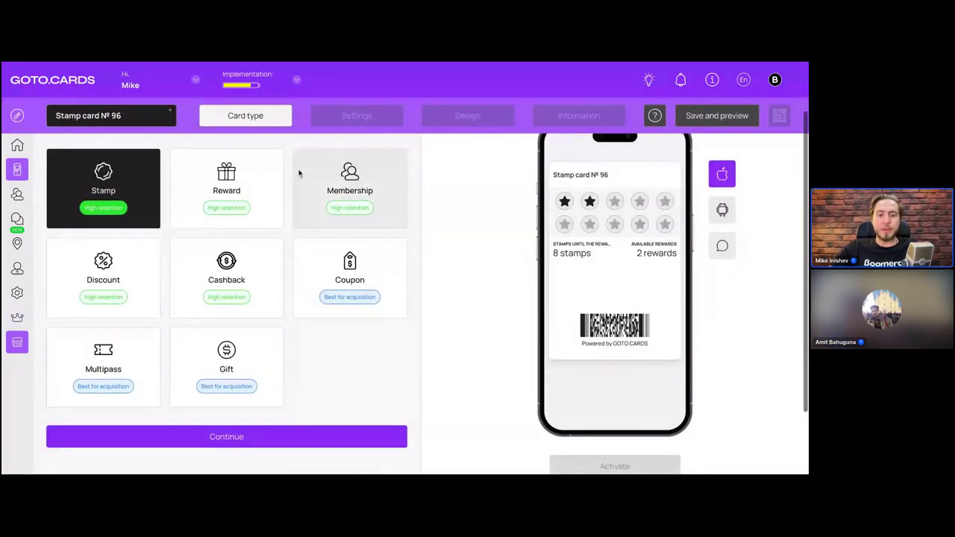
{"action": "left_click", "coordinate": [354, 250]}
{"action": "scroll", "coordinate": [354, 250], "scroll_direction": "down", "scroll_amount": 1}
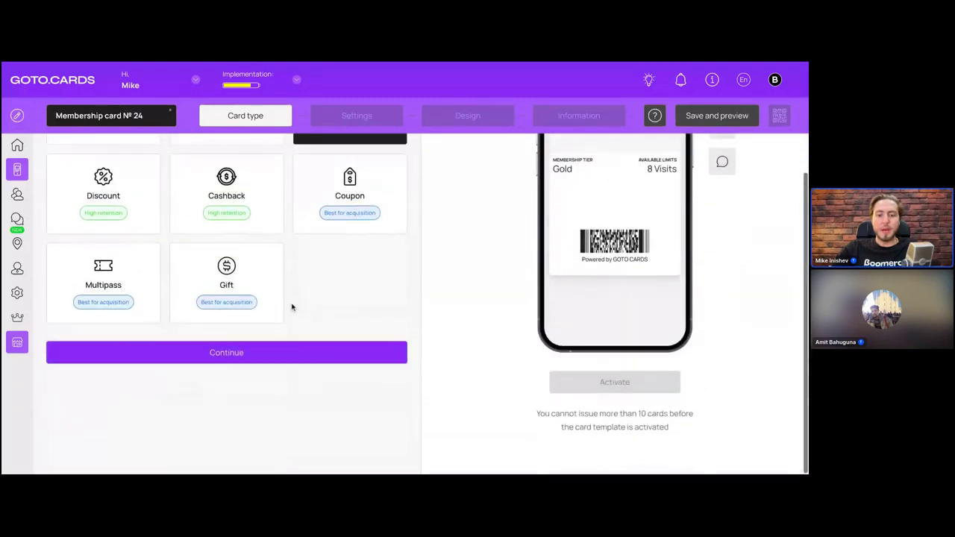
{"action": "left_click", "coordinate": [309, 349]}
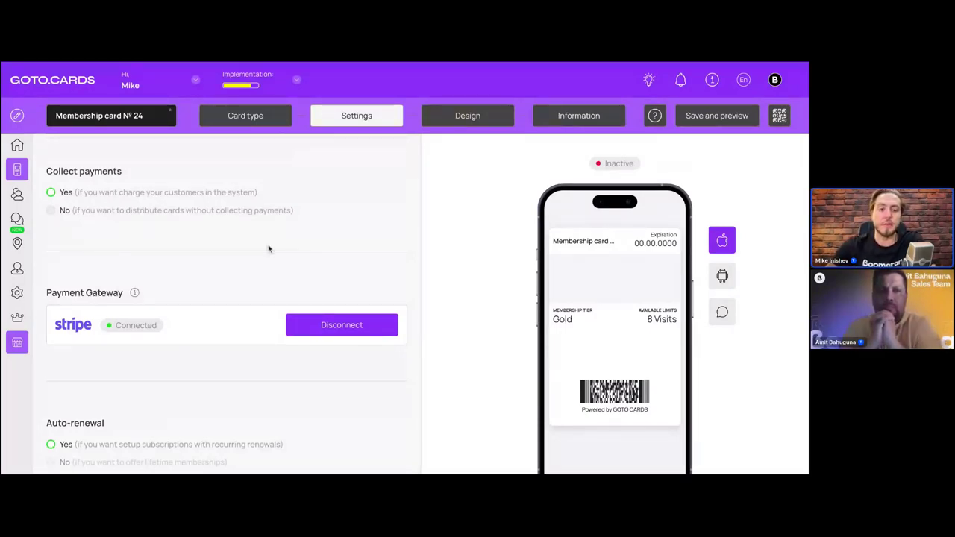
- Set Collect payments to No for card № 24 and move to the Design step
{"action": "scroll", "coordinate": [128, 235], "scroll_direction": "up", "scroll_amount": 1}
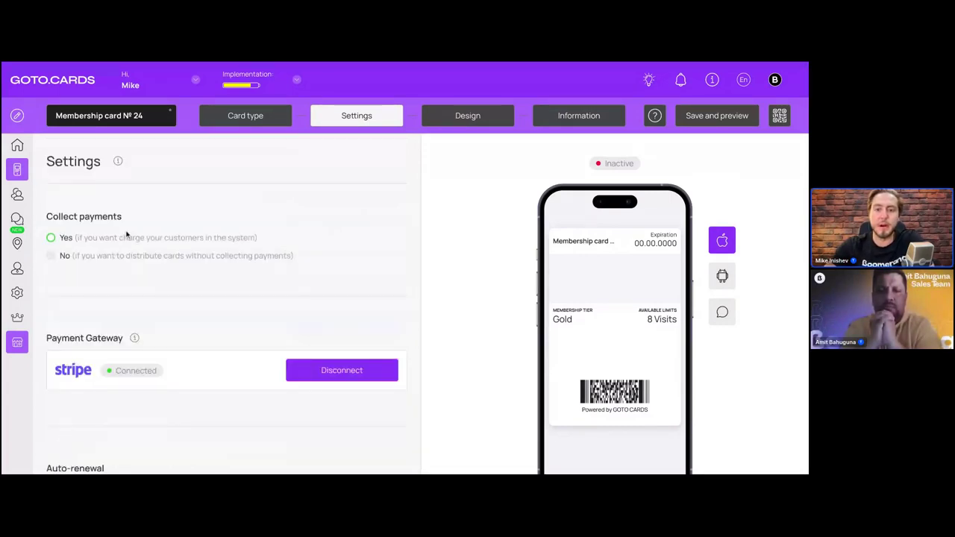
{"action": "left_click_drag", "start_coordinate": [64, 240], "coordinate": [128, 240]}
{"action": "left_click", "coordinate": [71, 239]}
{"action": "left_click_drag", "start_coordinate": [60, 240], "coordinate": [266, 240]}
{"action": "left_click", "coordinate": [267, 239]}
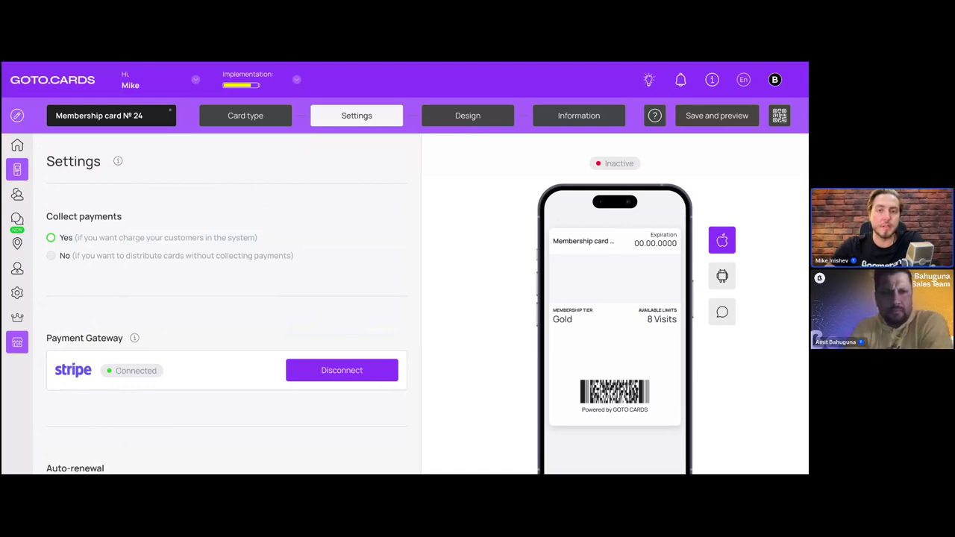
{"action": "left_click", "coordinate": [65, 257]}
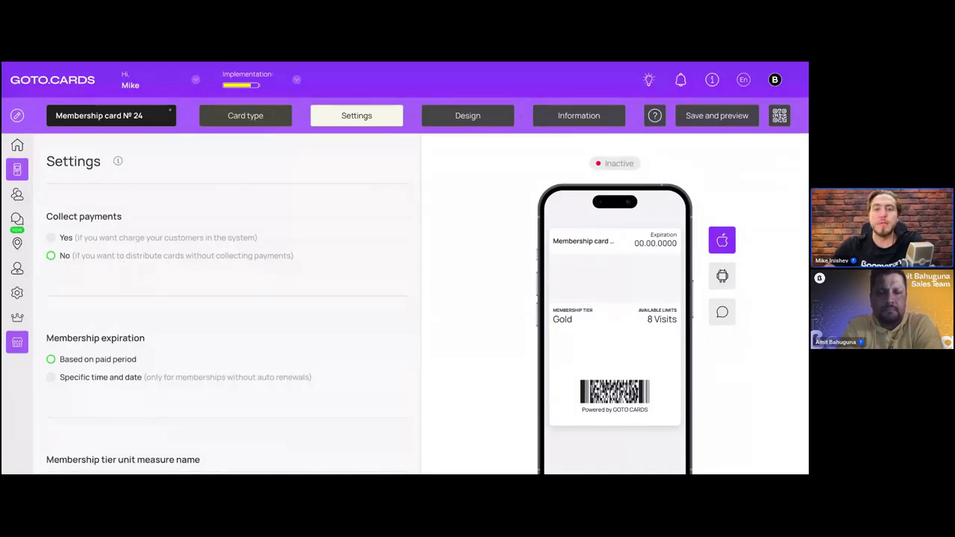
{"action": "scroll", "coordinate": [224, 299], "scroll_direction": "down", "scroll_amount": 1}
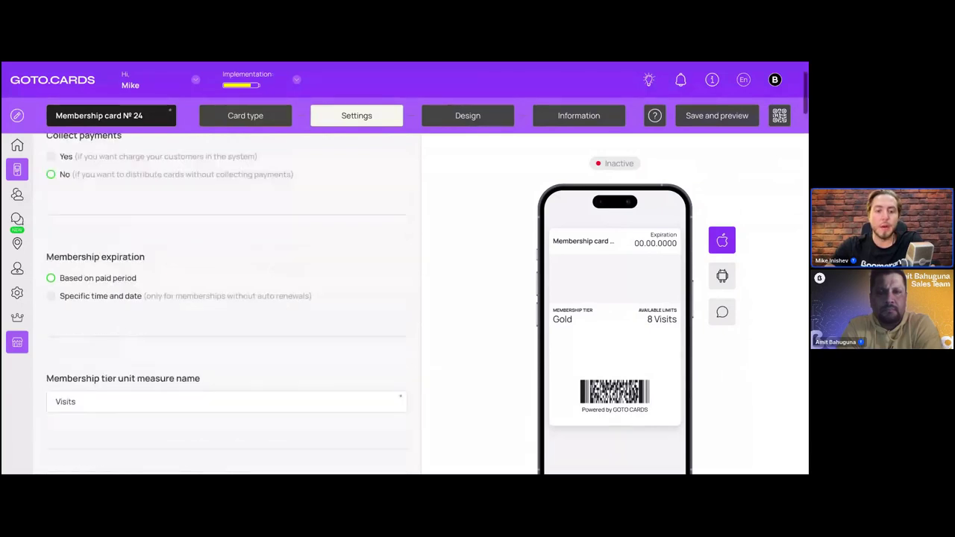
{"action": "scroll", "coordinate": [316, 239], "scroll_direction": "up", "scroll_amount": 1}
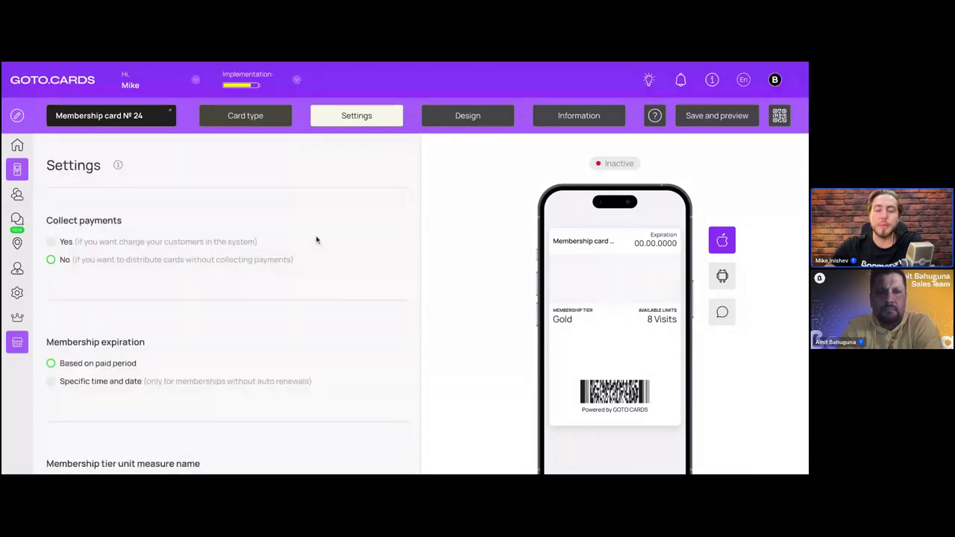
{"action": "left_click", "coordinate": [481, 121]}
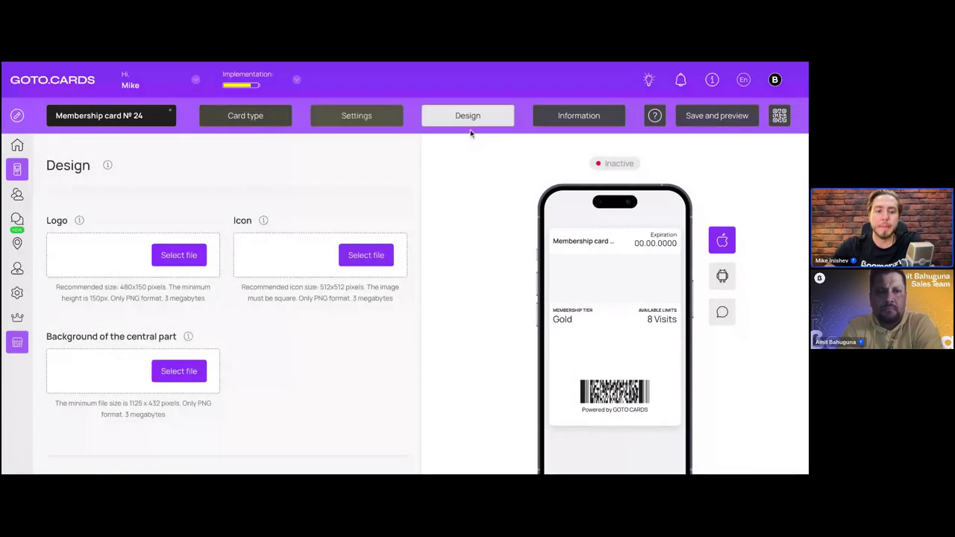
- Switch Show name and Show photo on, then off again, and return to Settings
{"action": "scroll", "coordinate": [302, 285], "scroll_direction": "down", "scroll_amount": 2}
{"action": "scroll", "coordinate": [301, 285], "scroll_direction": "down", "scroll_amount": 5}
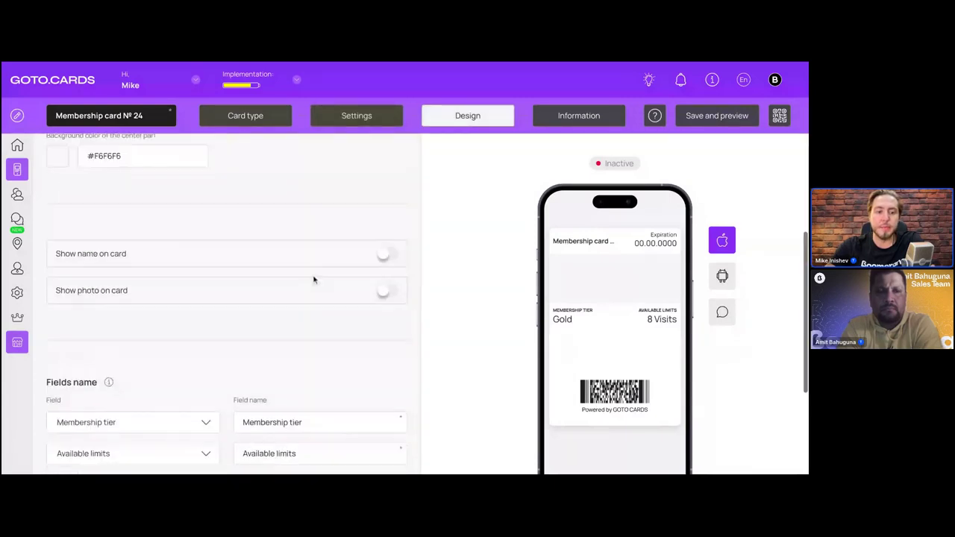
{"action": "left_click", "coordinate": [383, 254]}
{"action": "left_click", "coordinate": [388, 291]}
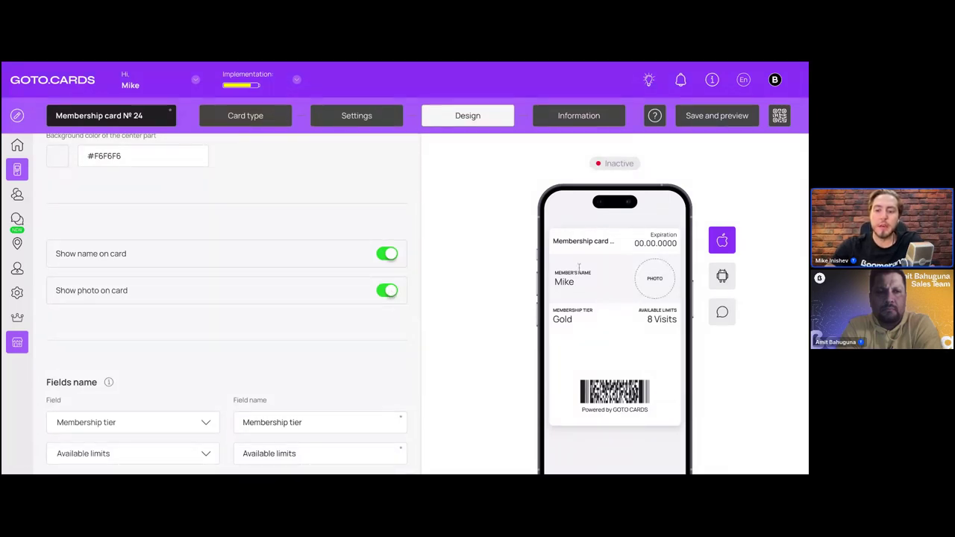
{"action": "left_click", "coordinate": [382, 257]}
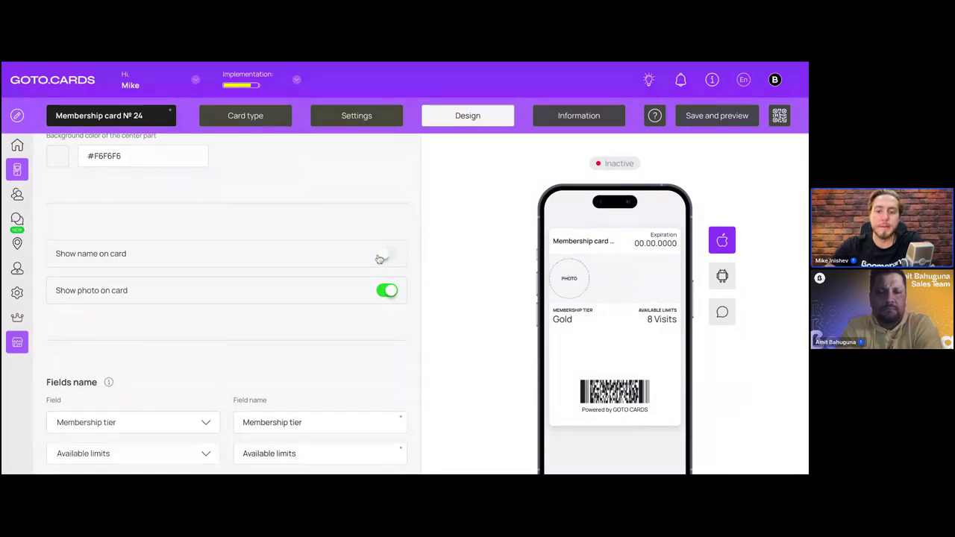
{"action": "left_click", "coordinate": [387, 294]}
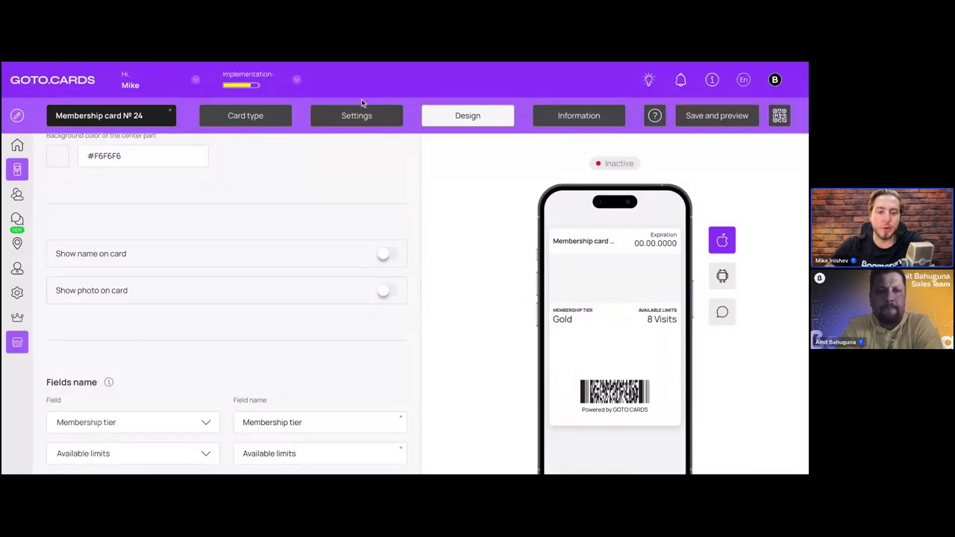
{"action": "left_click", "coordinate": [317, 119]}
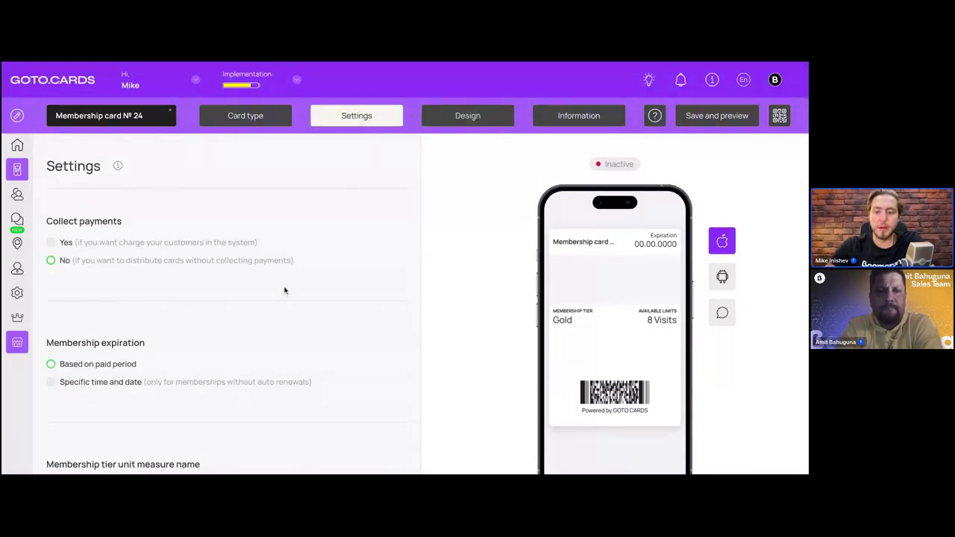
- Choose Specific time and date under Membership expiration
{"action": "scroll", "coordinate": [284, 290], "scroll_direction": "down", "scroll_amount": 1}
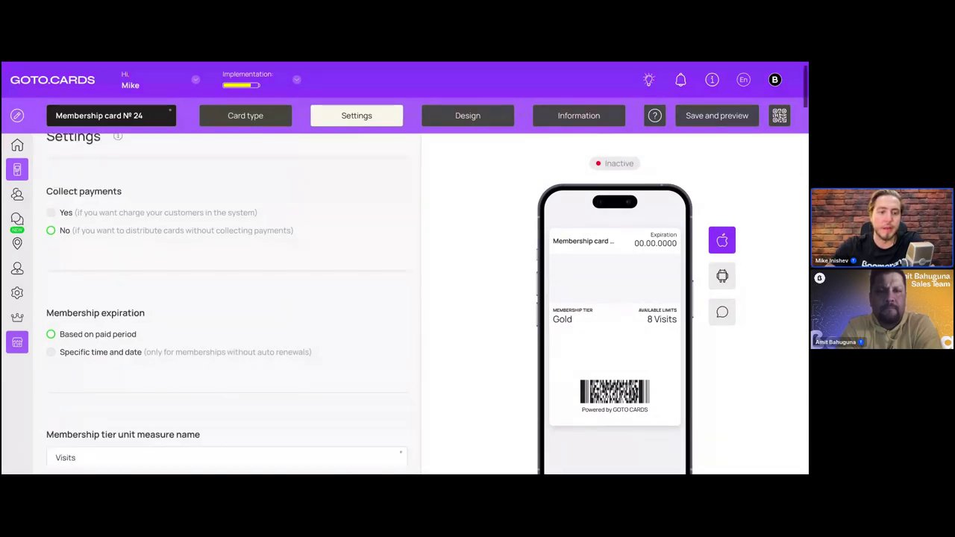
{"action": "scroll", "coordinate": [61, 152], "scroll_direction": "down", "scroll_amount": 2}
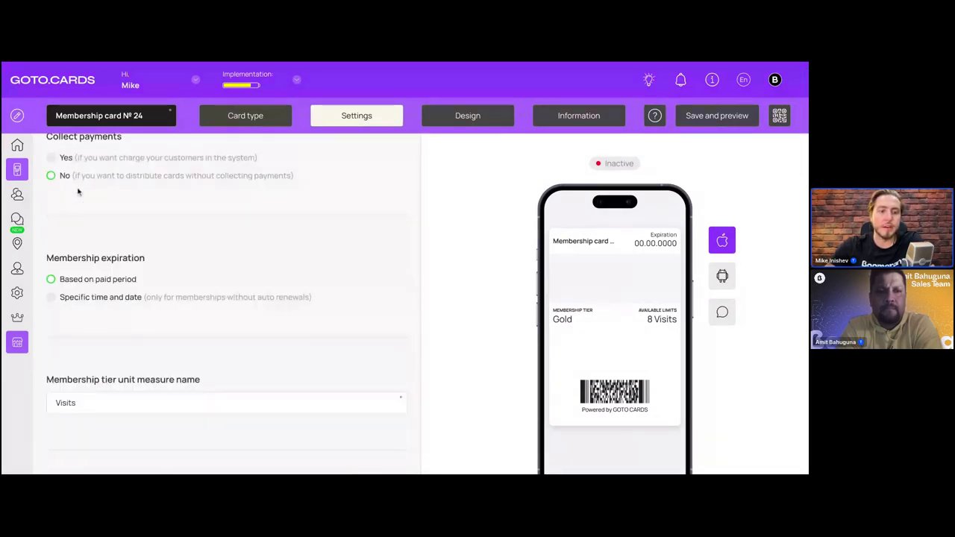
{"action": "scroll", "coordinate": [79, 192], "scroll_direction": "up", "scroll_amount": 1}
{"action": "scroll", "coordinate": [81, 254], "scroll_direction": "down", "scroll_amount": 1}
{"action": "scroll", "coordinate": [84, 265], "scroll_direction": "up", "scroll_amount": 2}
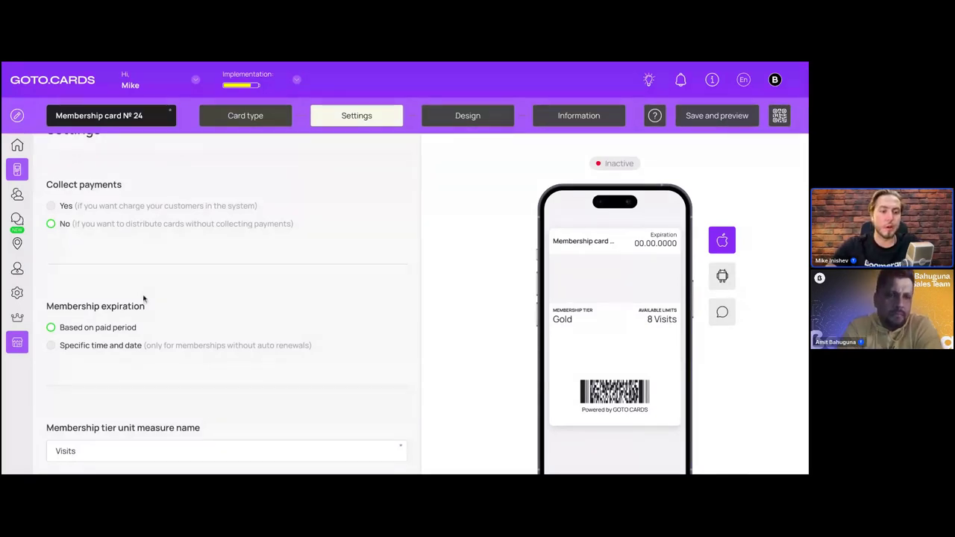
{"action": "scroll", "coordinate": [145, 295], "scroll_direction": "down", "scroll_amount": 3}
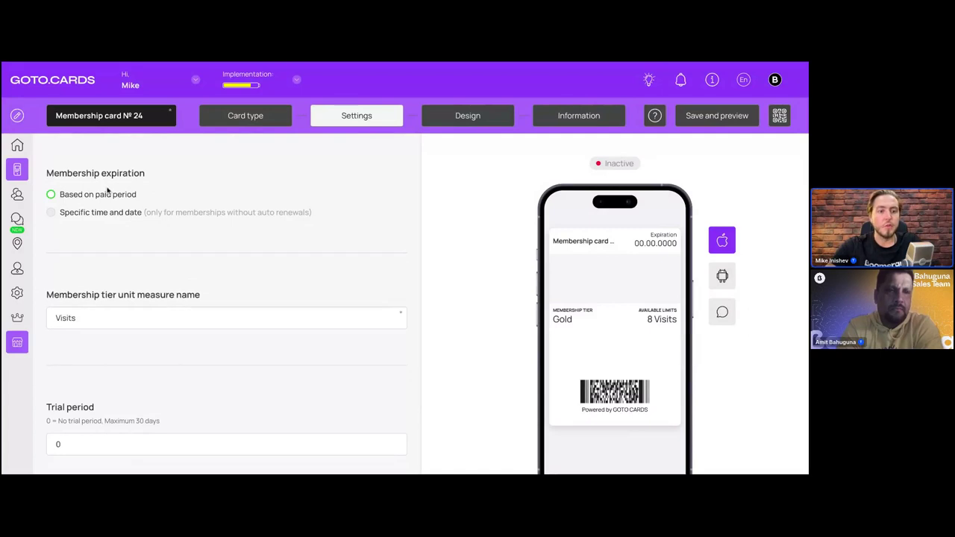
{"action": "triple_click", "coordinate": [72, 172]}
{"action": "left_click", "coordinate": [72, 173]}
{"action": "scroll", "coordinate": [132, 216], "scroll_direction": "up", "scroll_amount": 3}
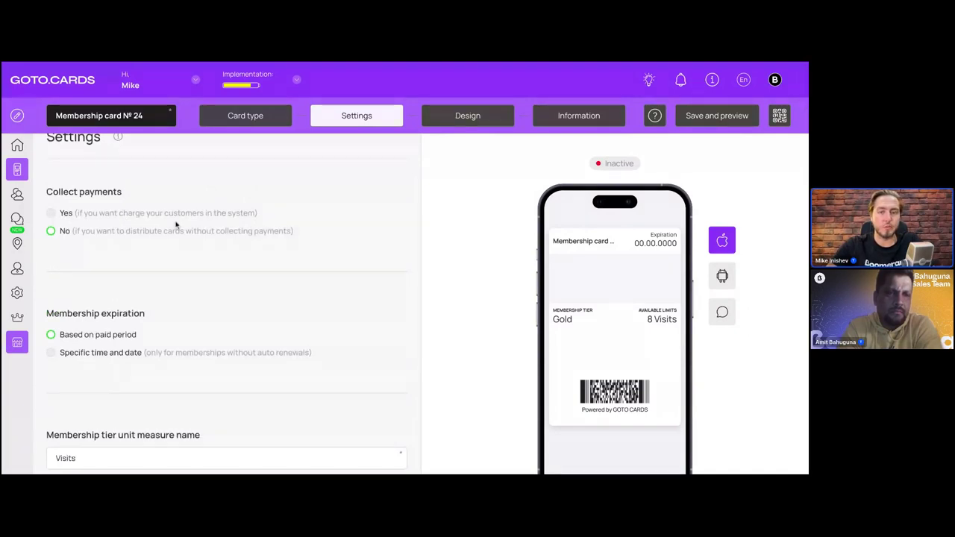
{"action": "scroll", "coordinate": [149, 227], "scroll_direction": "down", "scroll_amount": 2}
{"action": "scroll", "coordinate": [105, 254], "scroll_direction": "down", "scroll_amount": 1}
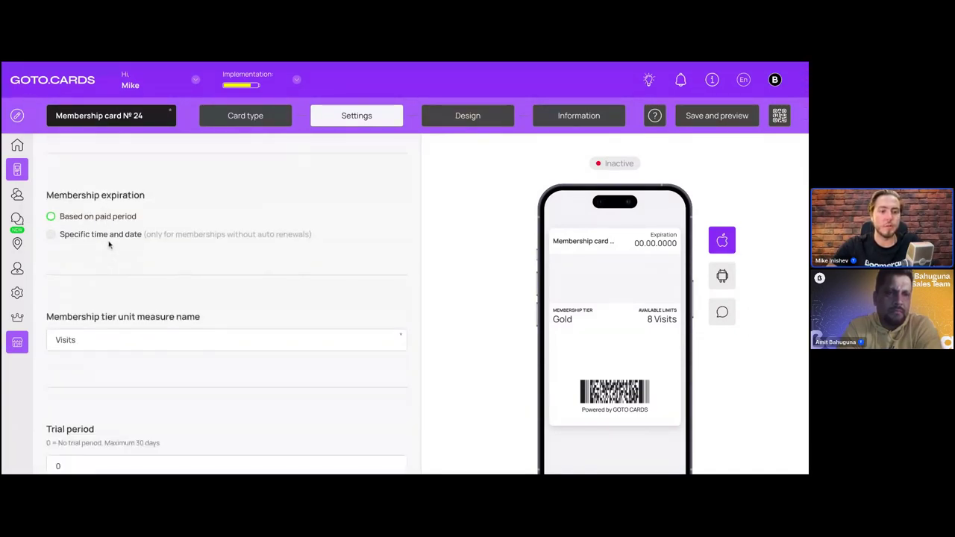
{"action": "left_click", "coordinate": [79, 234]}
{"action": "scroll", "coordinate": [173, 252], "scroll_direction": "down", "scroll_amount": 1}
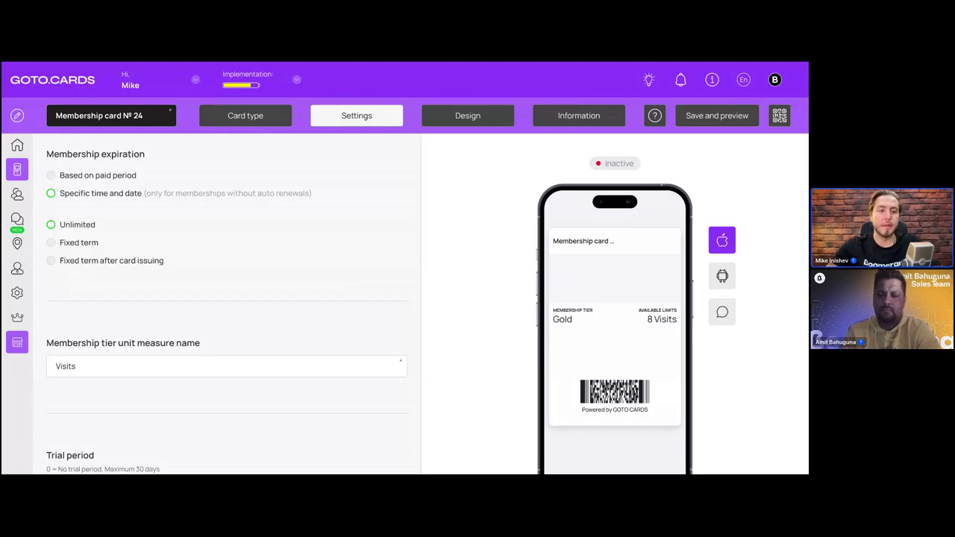
- Make the membership term count from card issuing, with a term length of 7
{"action": "left_click", "coordinate": [73, 243]}
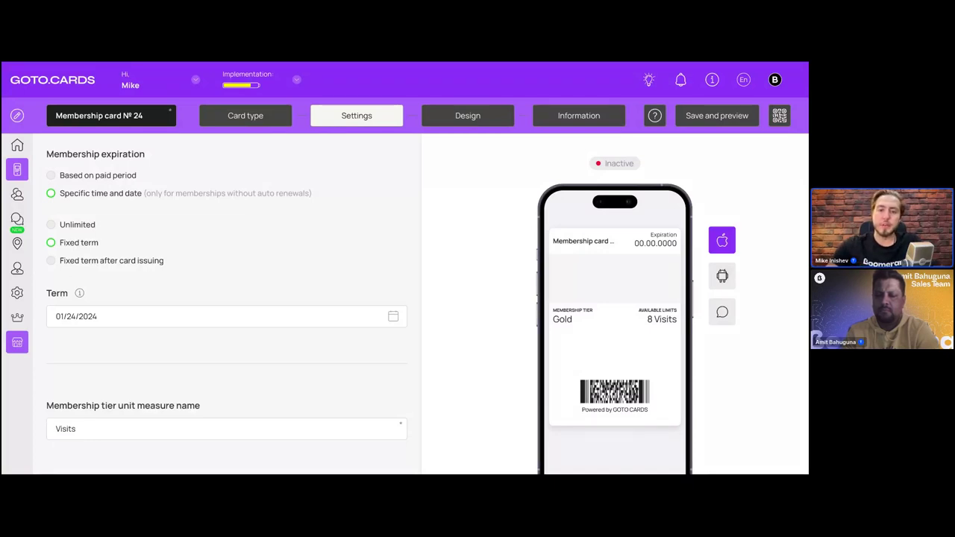
{"action": "left_click", "coordinate": [119, 318]}
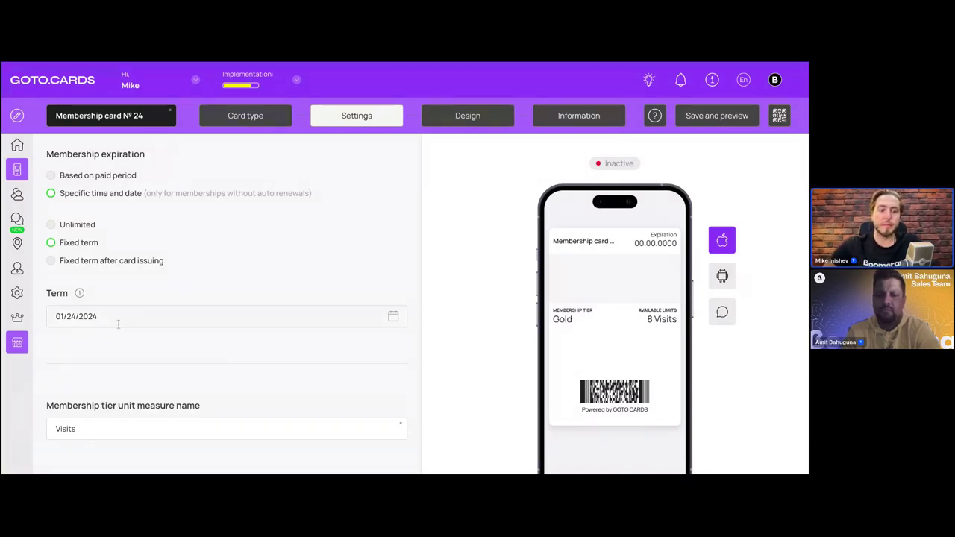
{"action": "left_click", "coordinate": [238, 273]}
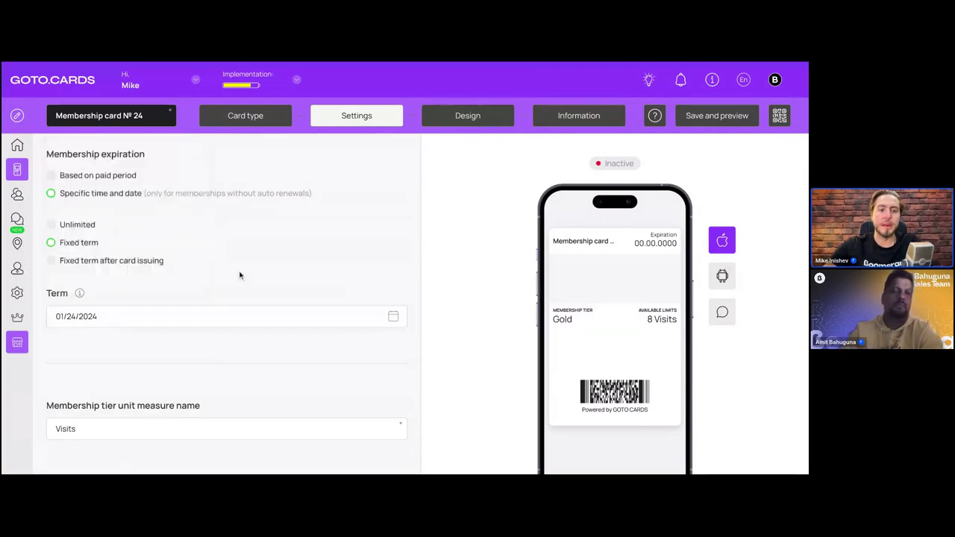
{"action": "left_click", "coordinate": [113, 266]}
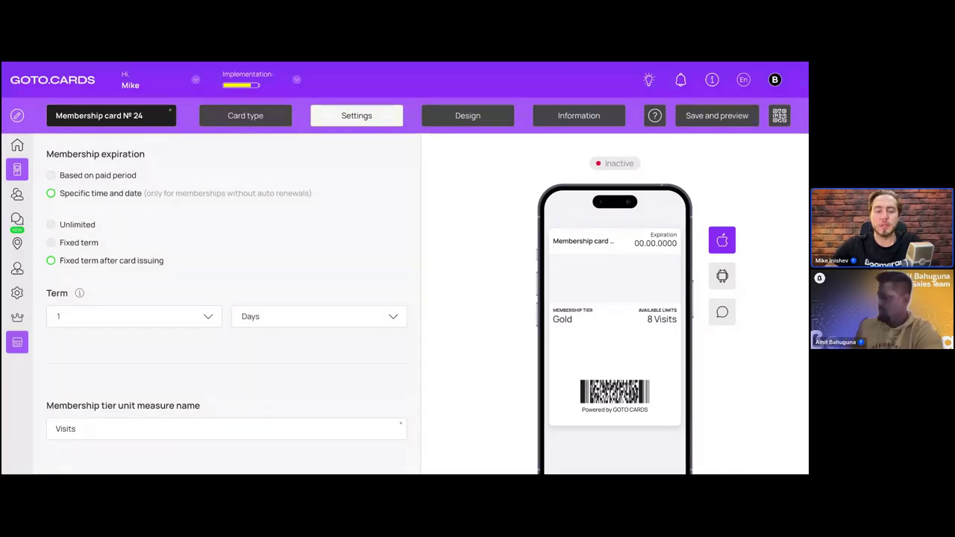
{"action": "left_click", "coordinate": [199, 315]}
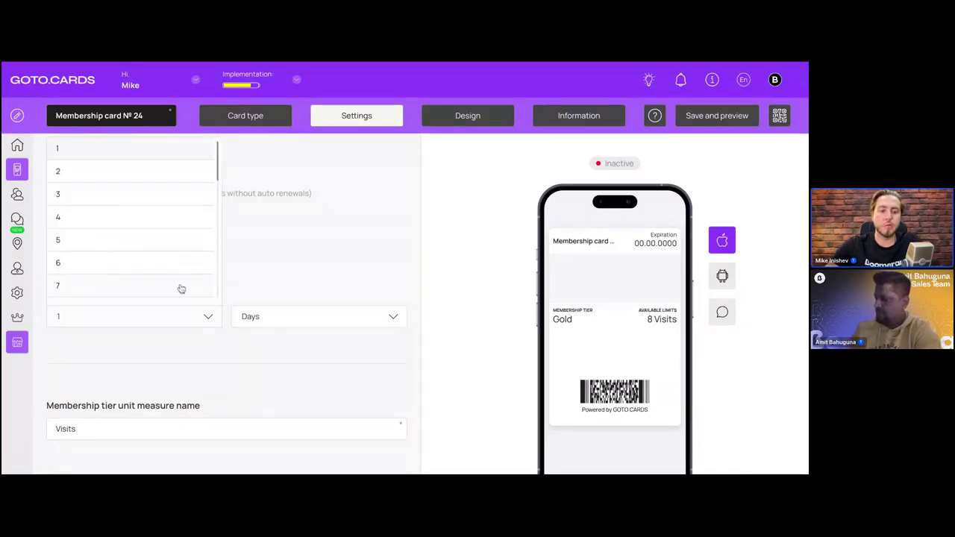
{"action": "left_click", "coordinate": [182, 287]}
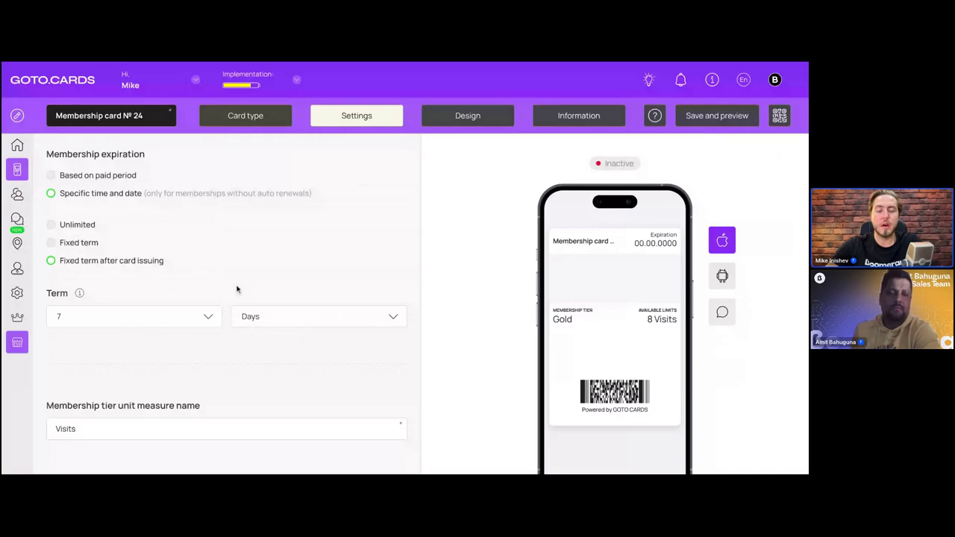
- Switch Membership expiration to Unlimited
{"action": "left_click", "coordinate": [88, 225]}
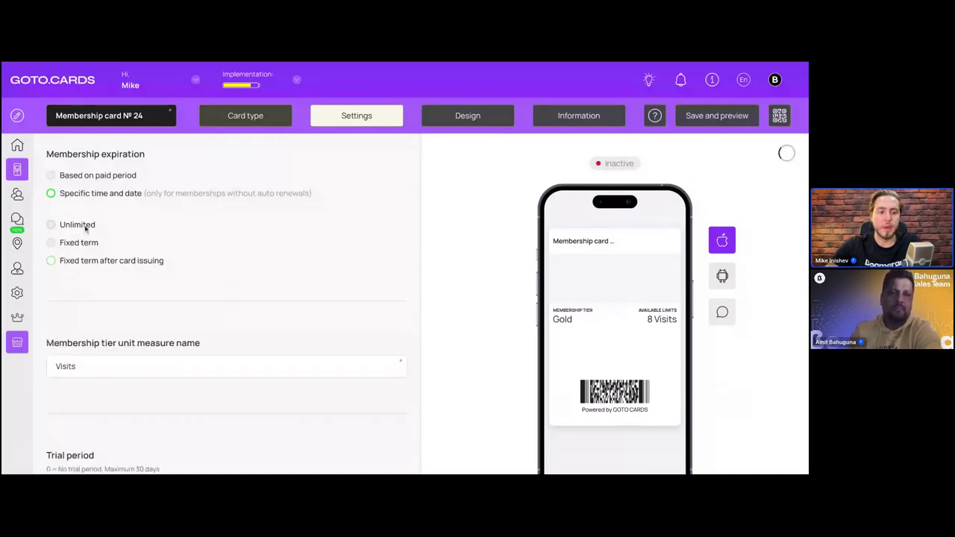
{"action": "scroll", "coordinate": [175, 235], "scroll_direction": "down", "scroll_amount": 3}
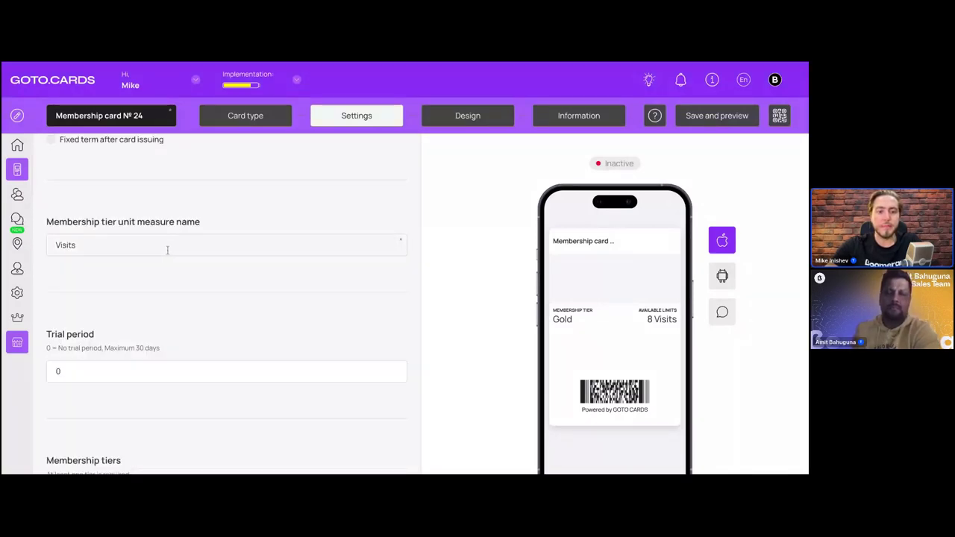
{"action": "left_click_drag", "start_coordinate": [67, 220], "coordinate": [174, 222]}
{"action": "left_click", "coordinate": [252, 230]}
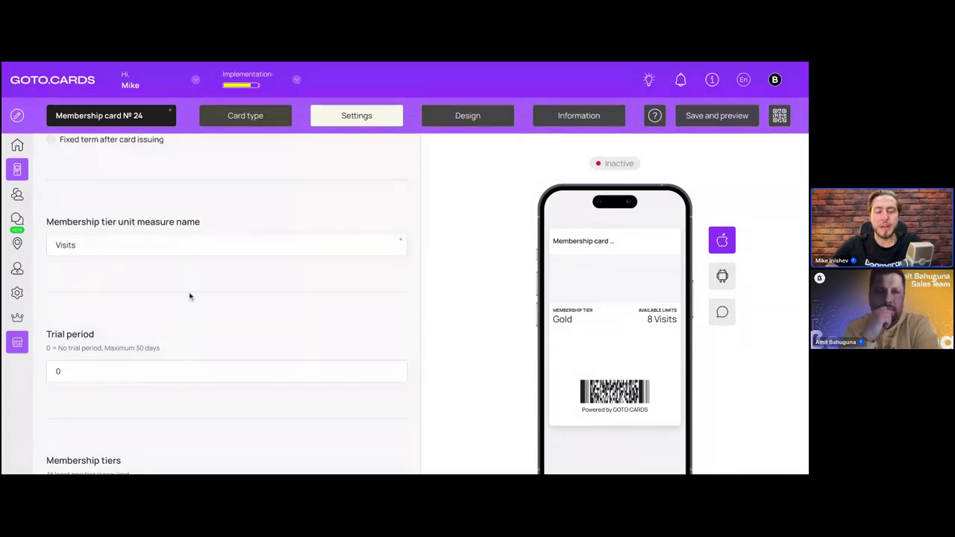
{"action": "scroll", "coordinate": [203, 288], "scroll_direction": "down", "scroll_amount": 1}
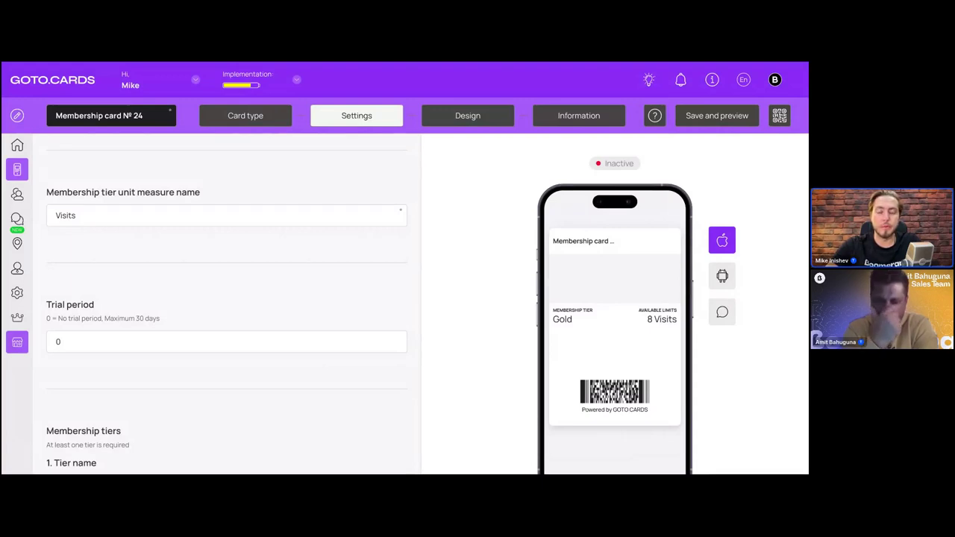
- Change the membership tier unit name from Visits to Coffees
{"action": "double_click", "coordinate": [199, 224]}
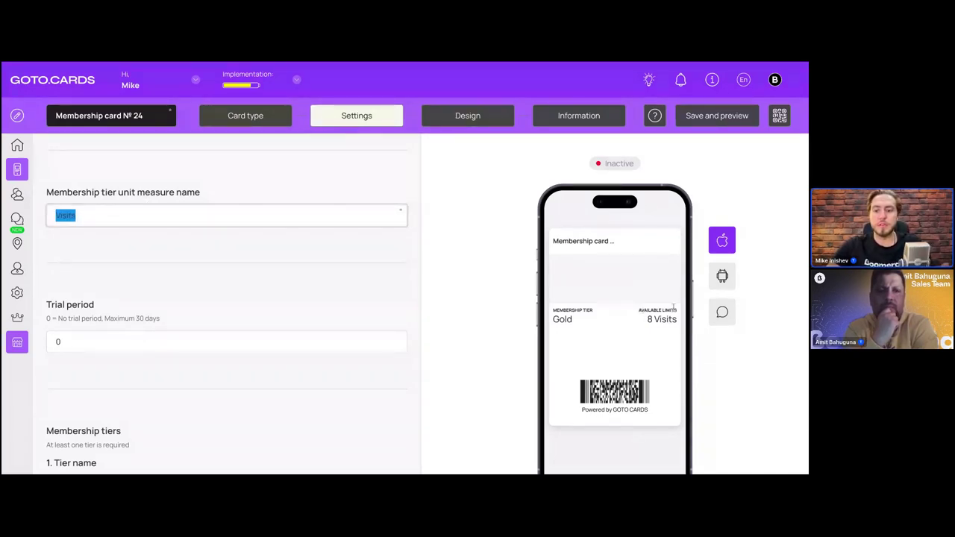
{"action": "type", "text": "Co"}
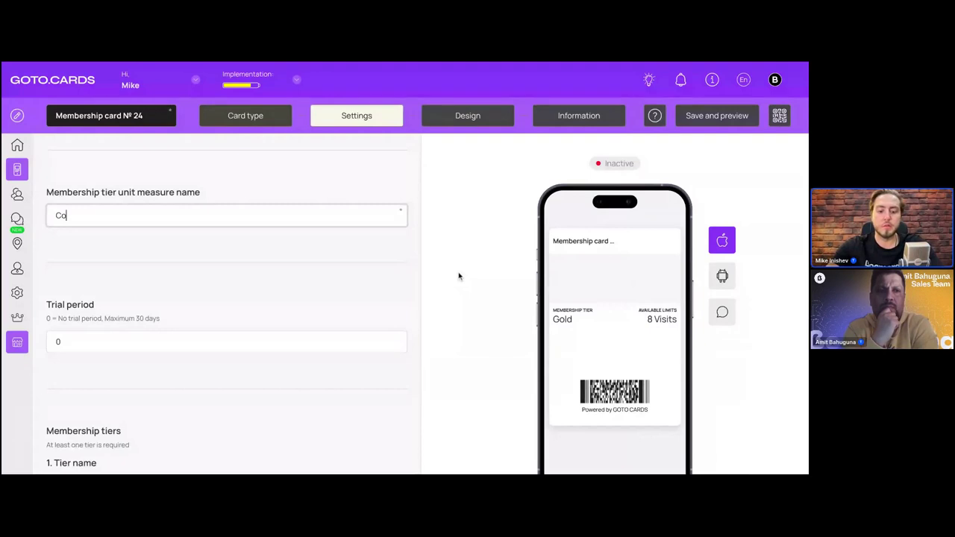
{"action": "type", "text": "ffees"}
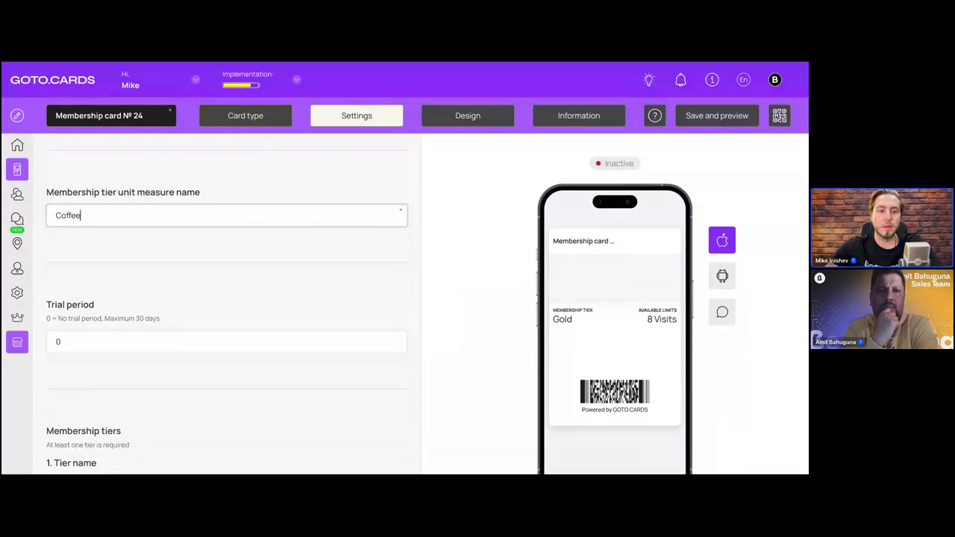
{"action": "left_click", "coordinate": [363, 277]}
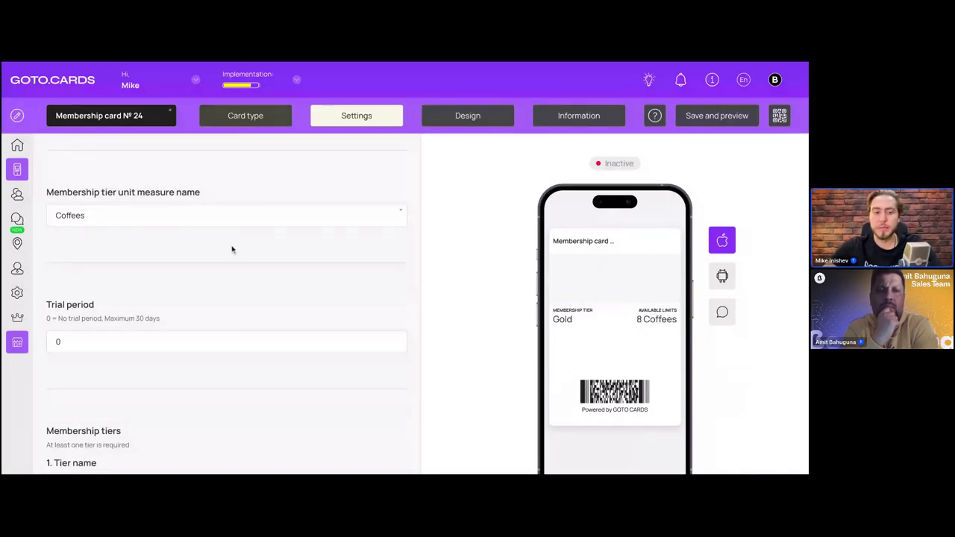
{"action": "double_click", "coordinate": [121, 219]}
- Restore the tier unit name to Visits
{"action": "type", "text": "Visits"}
{"action": "left_click", "coordinate": [123, 316]}
{"action": "scroll", "coordinate": [123, 316], "scroll_direction": "down", "scroll_amount": 2}
{"action": "scroll", "coordinate": [102, 194], "scroll_direction": "down", "scroll_amount": 1}
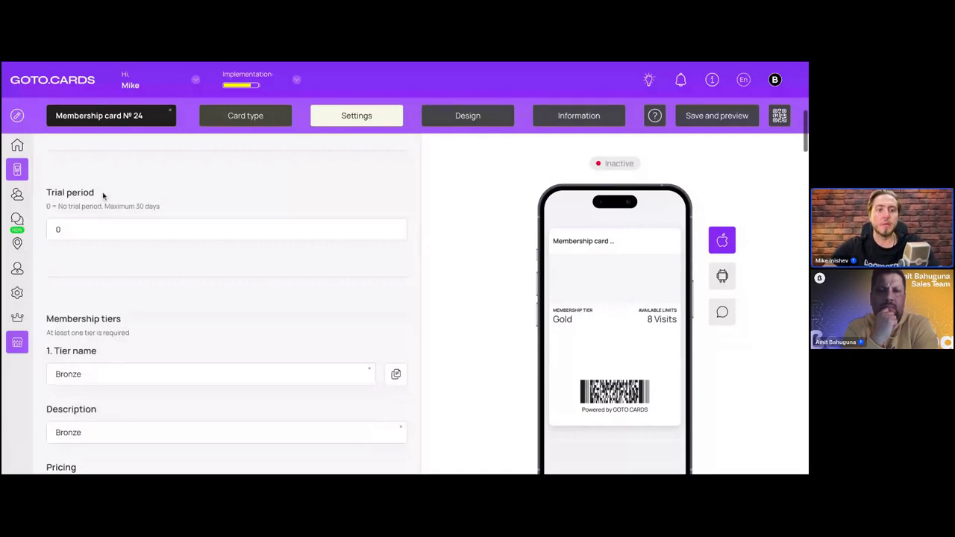
{"action": "scroll", "coordinate": [137, 219], "scroll_direction": "up", "scroll_amount": 1}
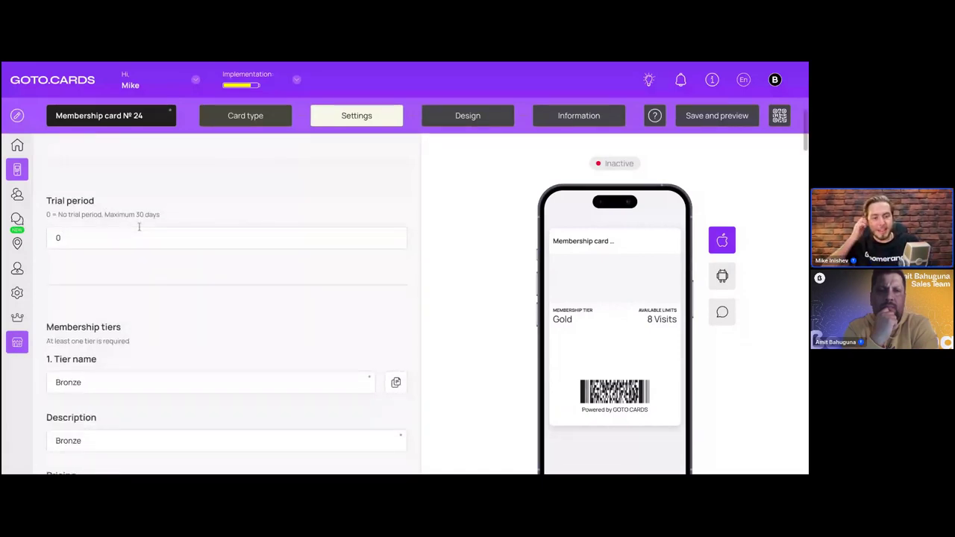
{"action": "scroll", "coordinate": [138, 226], "scroll_direction": "up", "scroll_amount": 3}
{"action": "scroll", "coordinate": [81, 223], "scroll_direction": "up", "scroll_amount": 5}
- Turn Collect payments on and base membership expiration on the paid period
{"action": "left_click", "coordinate": [134, 244]}
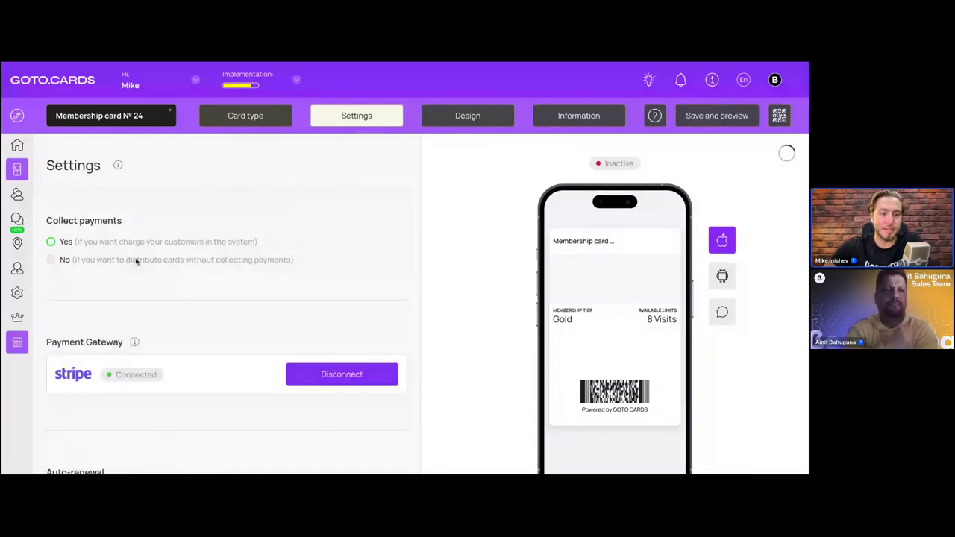
{"action": "scroll", "coordinate": [136, 261], "scroll_direction": "down", "scroll_amount": 4}
{"action": "scroll", "coordinate": [136, 262], "scroll_direction": "down", "scroll_amount": 3}
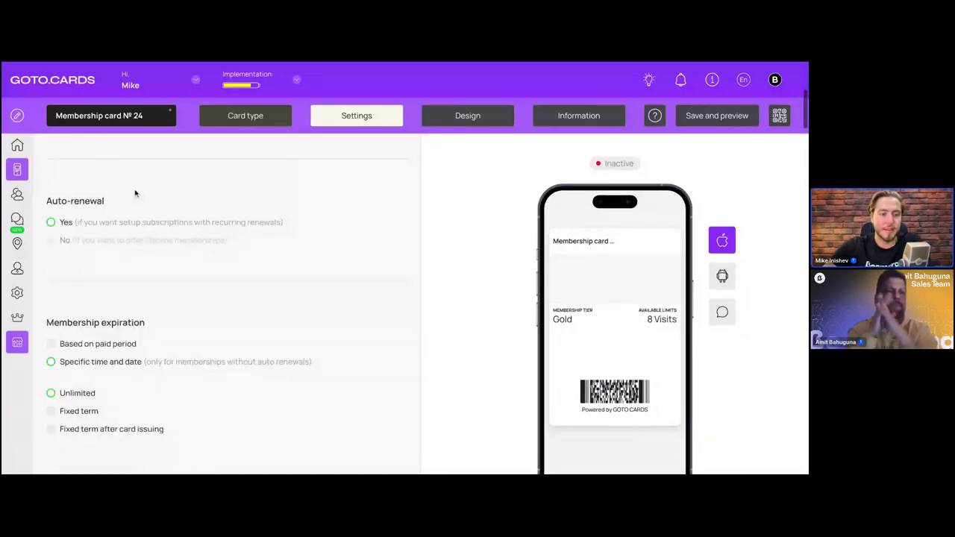
{"action": "scroll", "coordinate": [96, 354], "scroll_direction": "up", "scroll_amount": 1}
{"action": "left_click", "coordinate": [94, 311]}
{"action": "scroll", "coordinate": [202, 273], "scroll_direction": "down", "scroll_amount": 5}
{"action": "scroll", "coordinate": [202, 272], "scroll_direction": "down", "scroll_amount": 1}
{"action": "scroll", "coordinate": [159, 271], "scroll_direction": "up", "scroll_amount": 3}
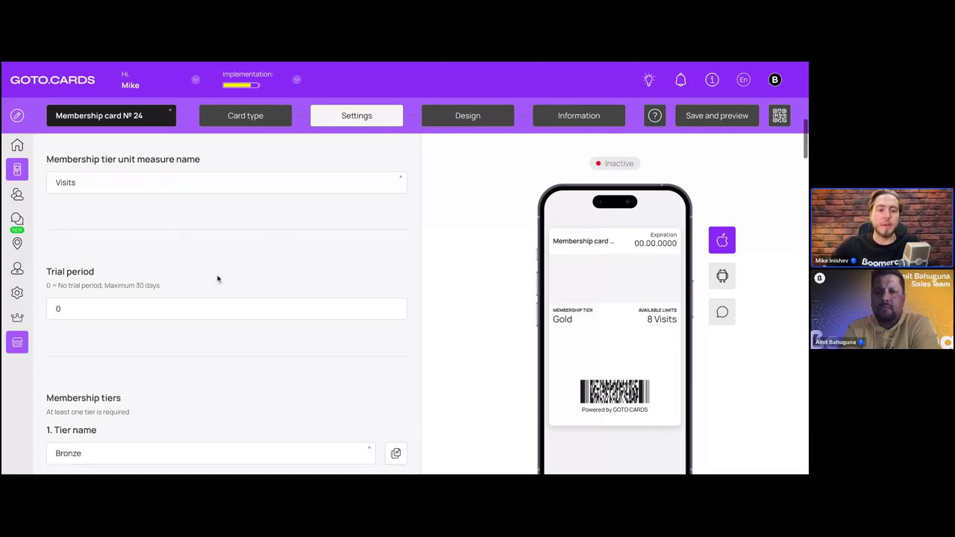
{"action": "scroll", "coordinate": [190, 292], "scroll_direction": "down", "scroll_amount": 1}
{"action": "left_click", "coordinate": [189, 293]}
{"action": "left_click", "coordinate": [168, 274]}
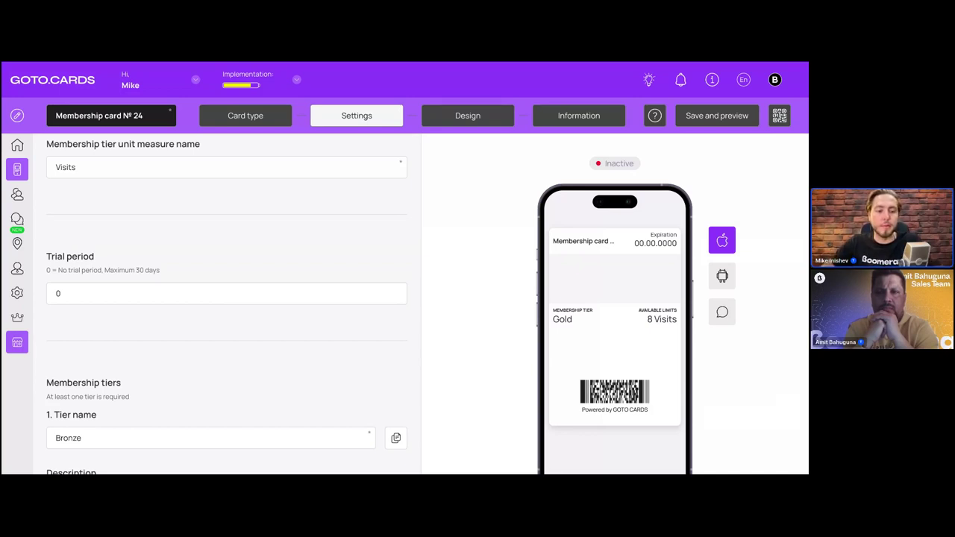
{"action": "scroll", "coordinate": [140, 270], "scroll_direction": "down", "scroll_amount": 1}
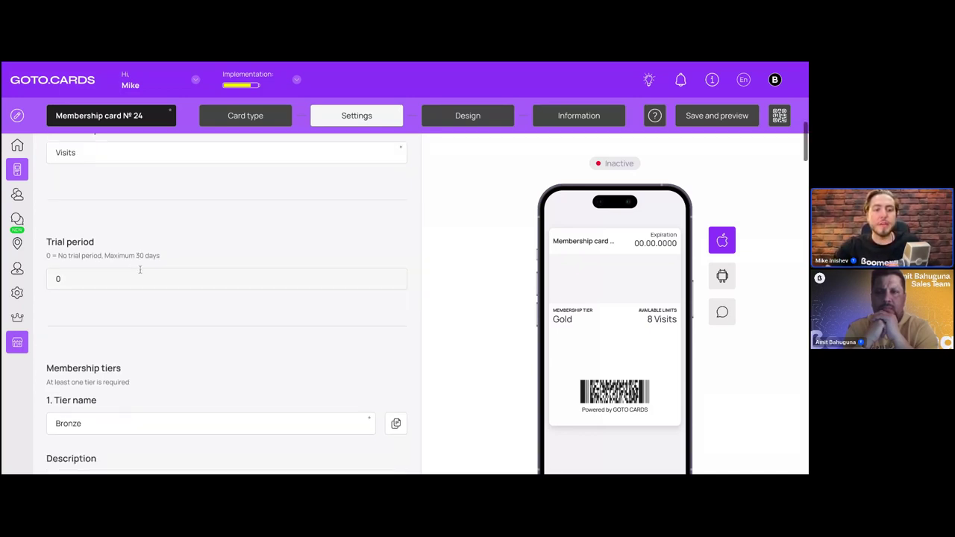
{"action": "double_click", "coordinate": [139, 272]}
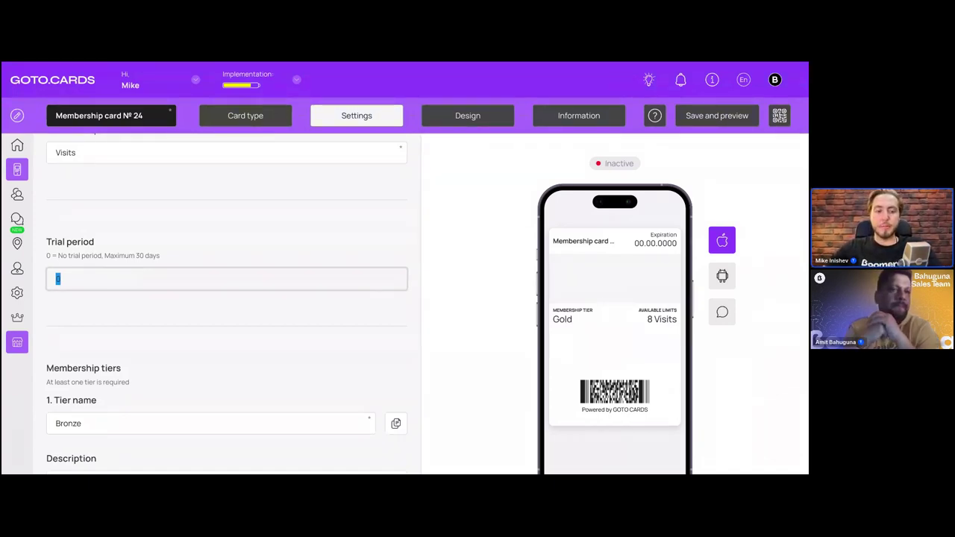
{"action": "scroll", "coordinate": [161, 239], "scroll_direction": "down", "scroll_amount": 1}
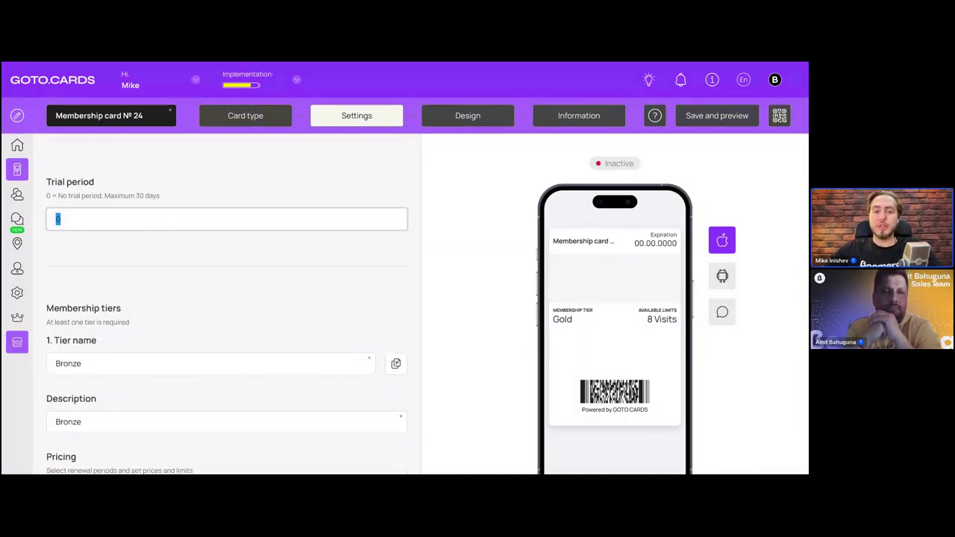
{"action": "scroll", "coordinate": [243, 288], "scroll_direction": "up", "scroll_amount": 1}
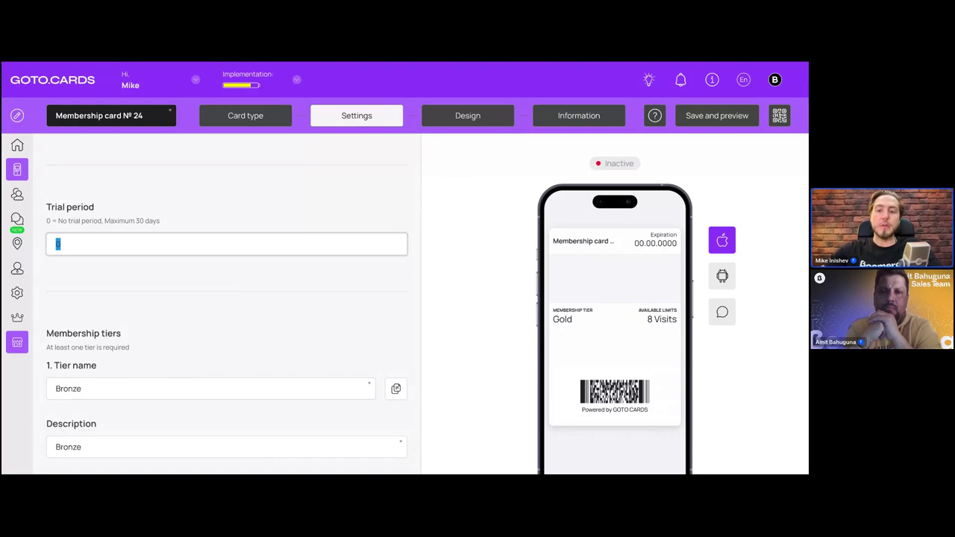
- Go to the Information section and start editing the end of the terms of use
{"action": "left_click", "coordinate": [558, 131]}
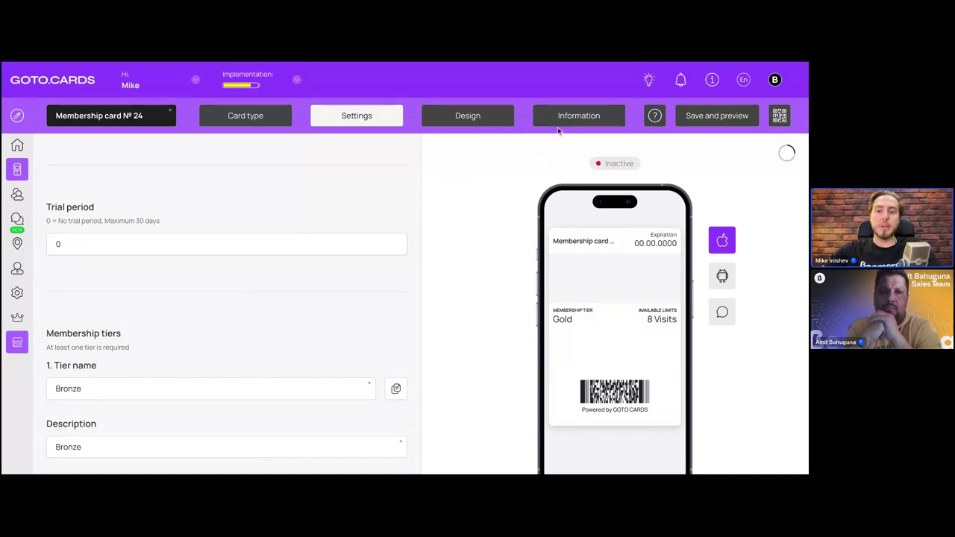
{"action": "scroll", "coordinate": [200, 294], "scroll_direction": "down", "scroll_amount": 1}
{"action": "scroll", "coordinate": [204, 291], "scroll_direction": "up", "scroll_amount": 3}
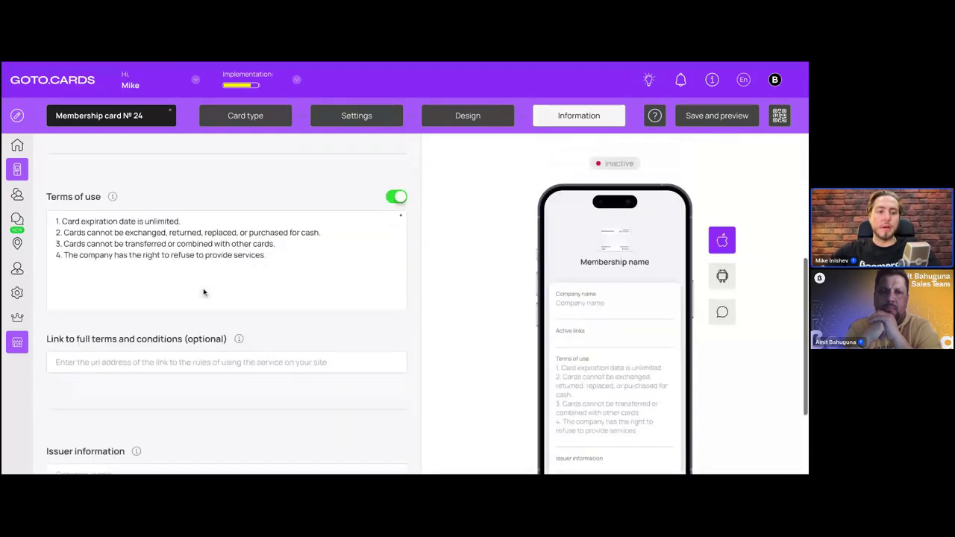
{"action": "left_click_drag", "start_coordinate": [50, 197], "coordinate": [100, 198]}
{"action": "left_click", "coordinate": [313, 285]}
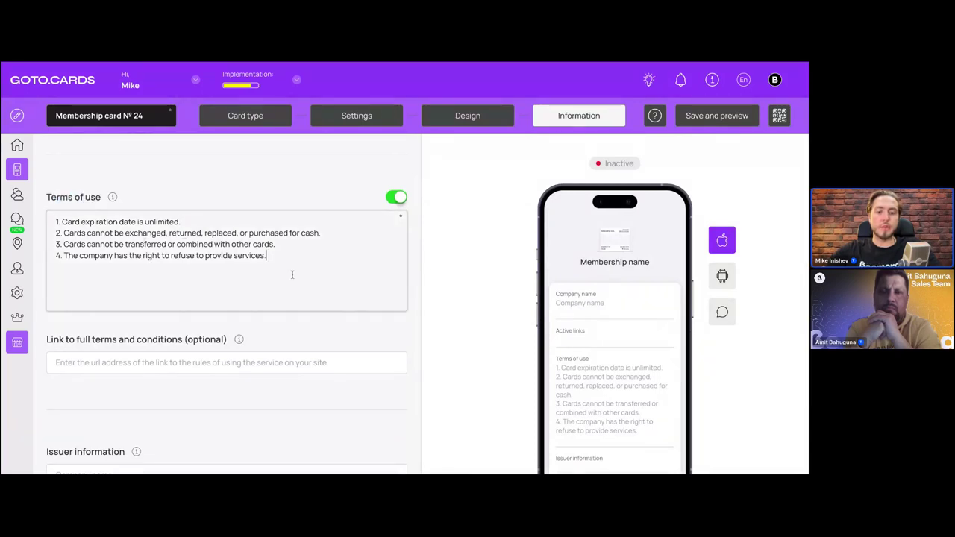
- Back in Settings, change the trial period from 0 to 7 days
{"action": "left_click", "coordinate": [338, 117]}
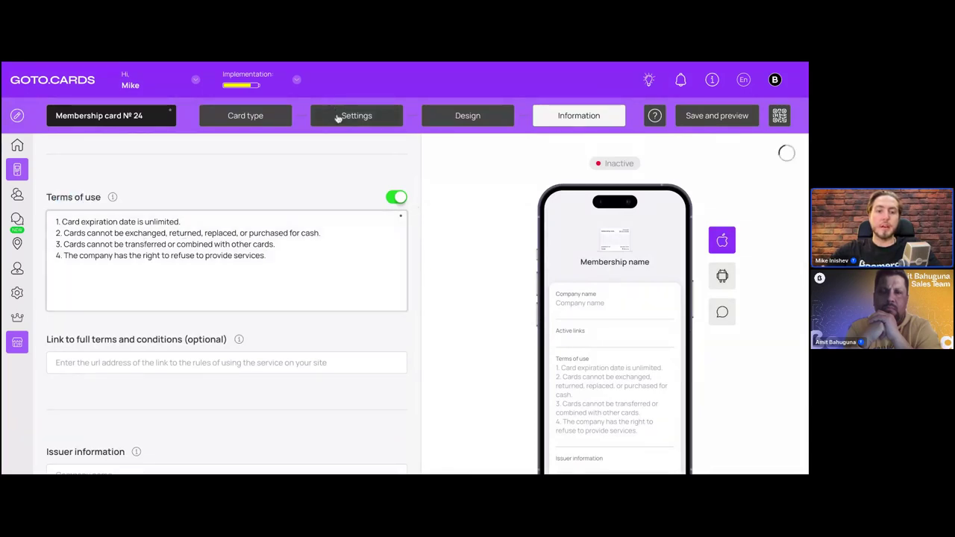
{"action": "scroll", "coordinate": [272, 303], "scroll_direction": "down", "scroll_amount": 7}
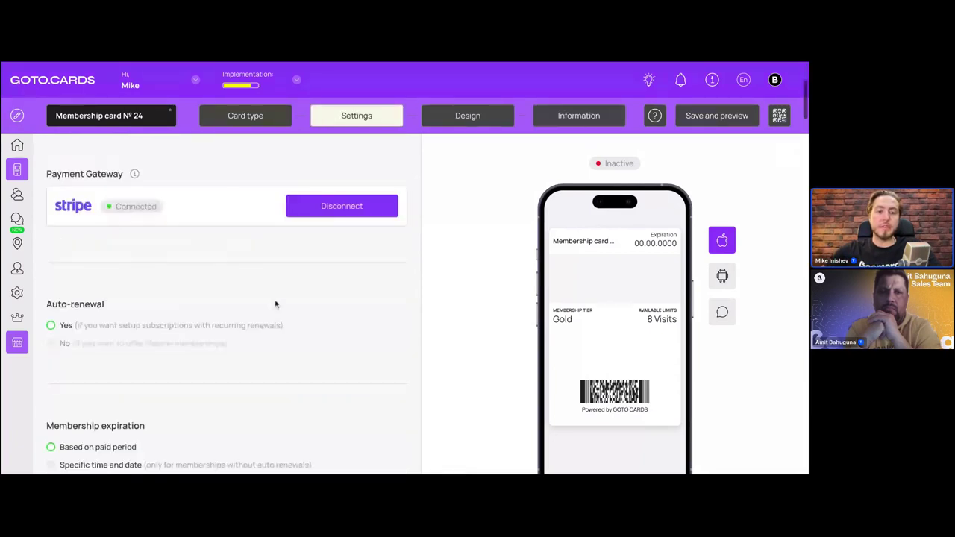
{"action": "scroll", "coordinate": [276, 304], "scroll_direction": "down", "scroll_amount": 1}
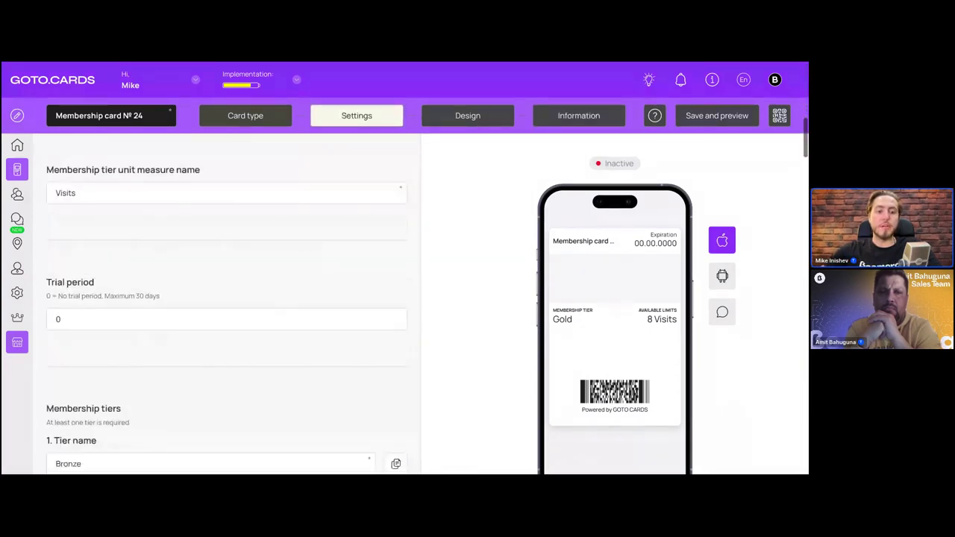
{"action": "scroll", "coordinate": [234, 303], "scroll_direction": "down", "scroll_amount": 4}
{"action": "scroll", "coordinate": [227, 304], "scroll_direction": "up", "scroll_amount": 5}
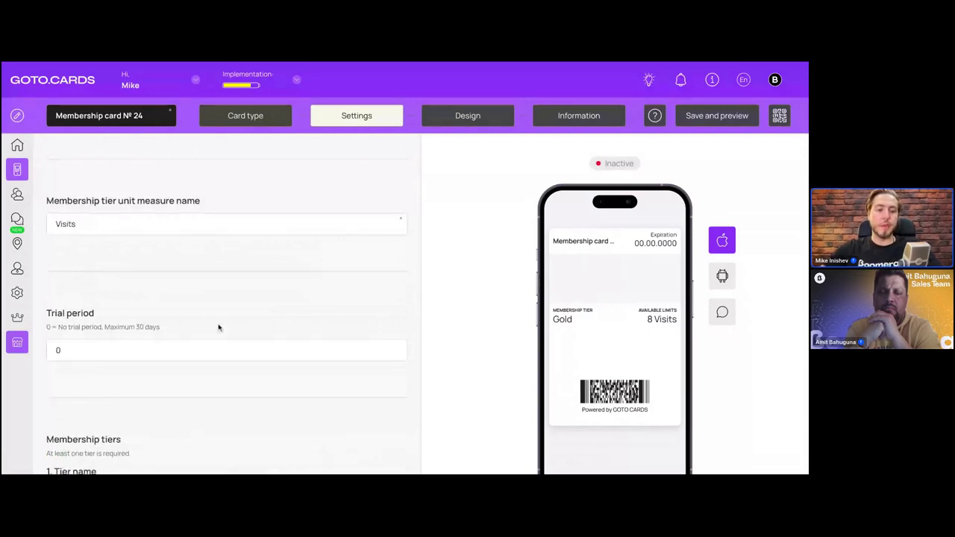
{"action": "scroll", "coordinate": [212, 326], "scroll_direction": "down", "scroll_amount": 2}
{"action": "left_click", "coordinate": [150, 288]}
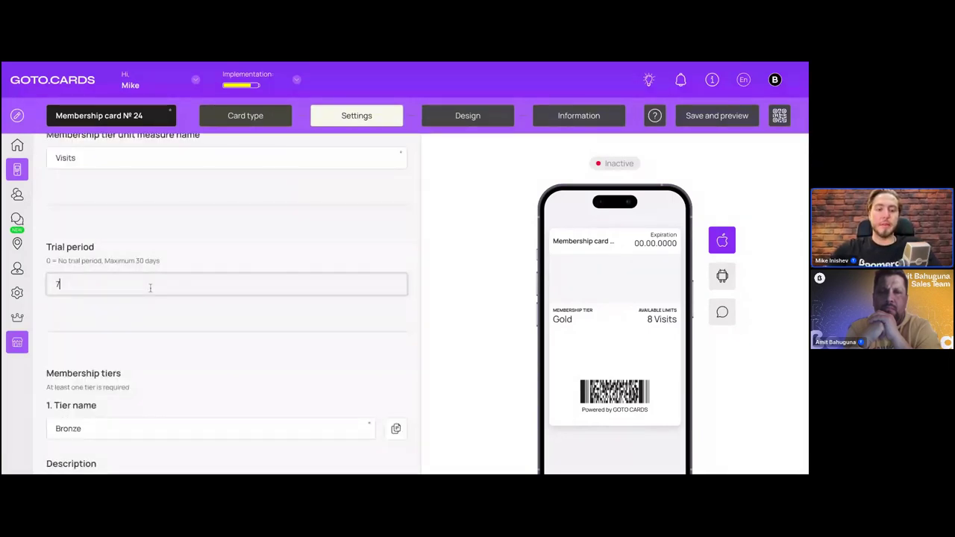
{"action": "key", "text": "BackSpace"}
{"action": "type", "text": "7"}
{"action": "left_click", "coordinate": [219, 222]}
{"action": "scroll", "coordinate": [218, 222], "scroll_direction": "down", "scroll_amount": 2}
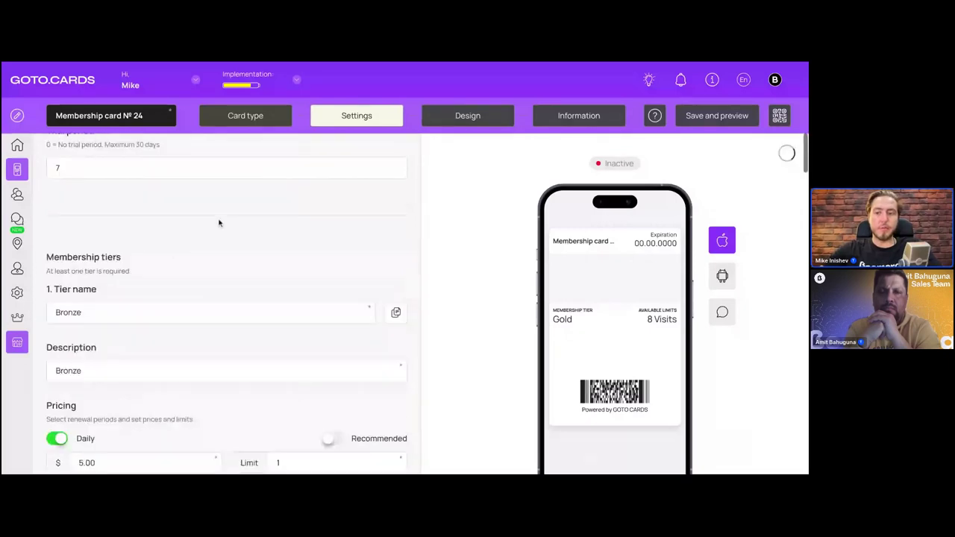
{"action": "scroll", "coordinate": [218, 222], "scroll_direction": "up", "scroll_amount": 1}
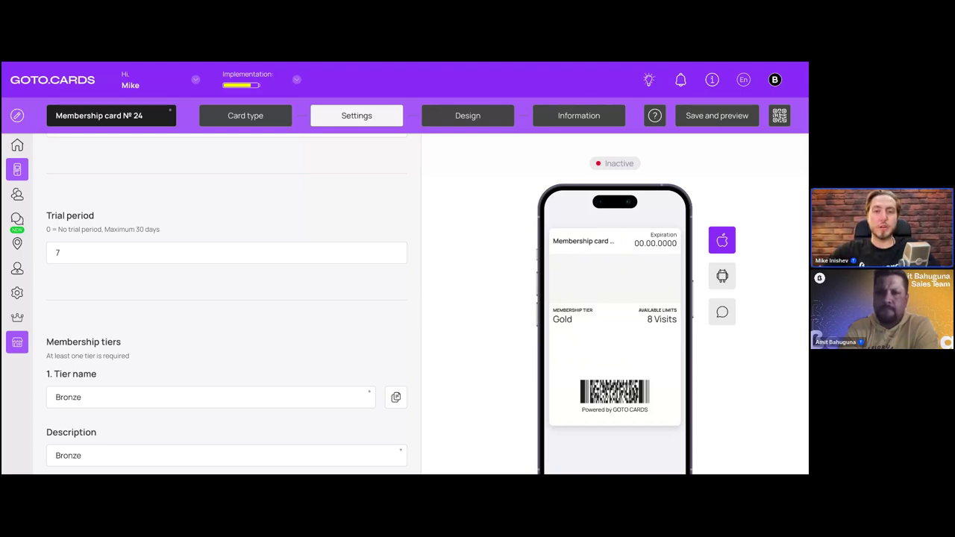
{"action": "scroll", "coordinate": [226, 299], "scroll_direction": "down", "scroll_amount": 1}
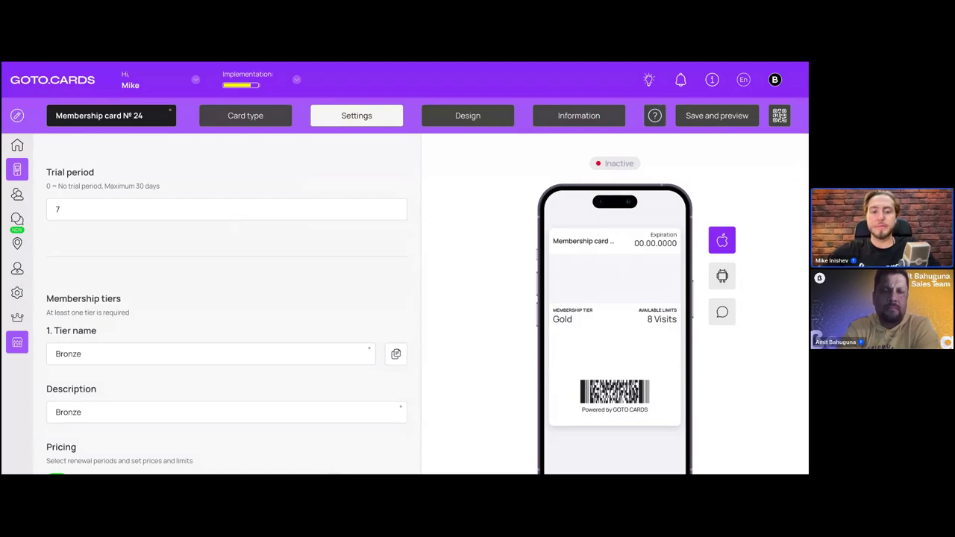
{"action": "scroll", "coordinate": [270, 242], "scroll_direction": "down", "scroll_amount": 3}
{"action": "scroll", "coordinate": [313, 205], "scroll_direction": "down", "scroll_amount": 1}
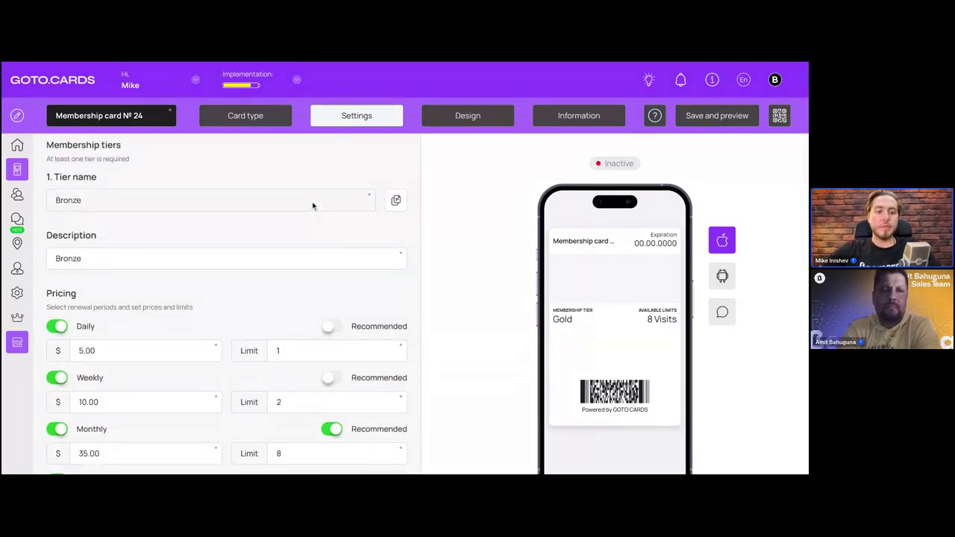
{"action": "scroll", "coordinate": [197, 212], "scroll_direction": "up", "scroll_amount": 1}
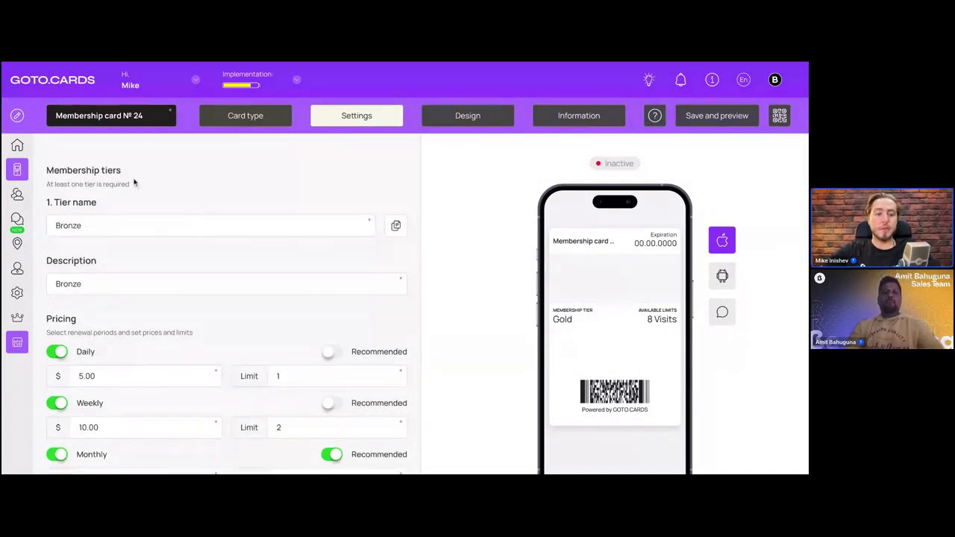
{"action": "scroll", "coordinate": [134, 182], "scroll_direction": "down", "scroll_amount": 1}
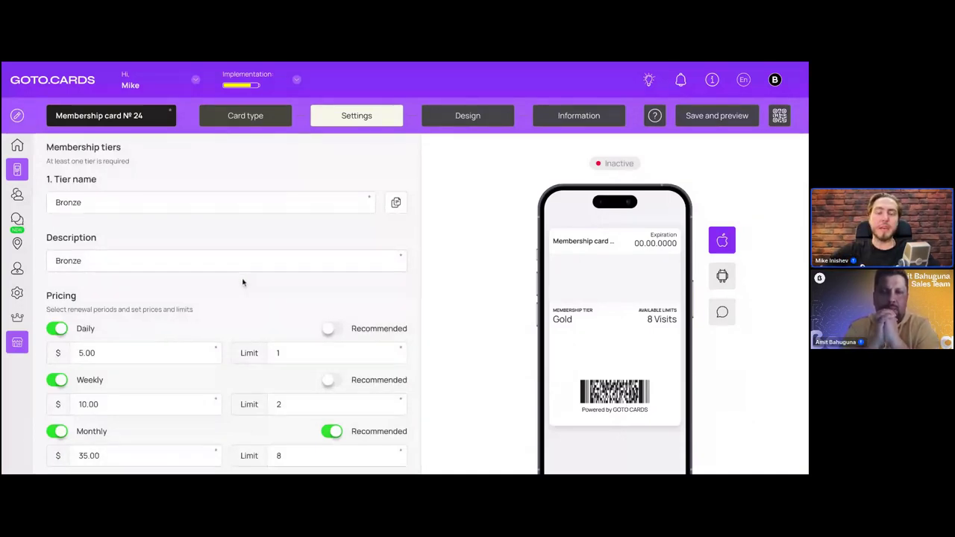
{"action": "scroll", "coordinate": [207, 258], "scroll_direction": "up", "scroll_amount": 1}
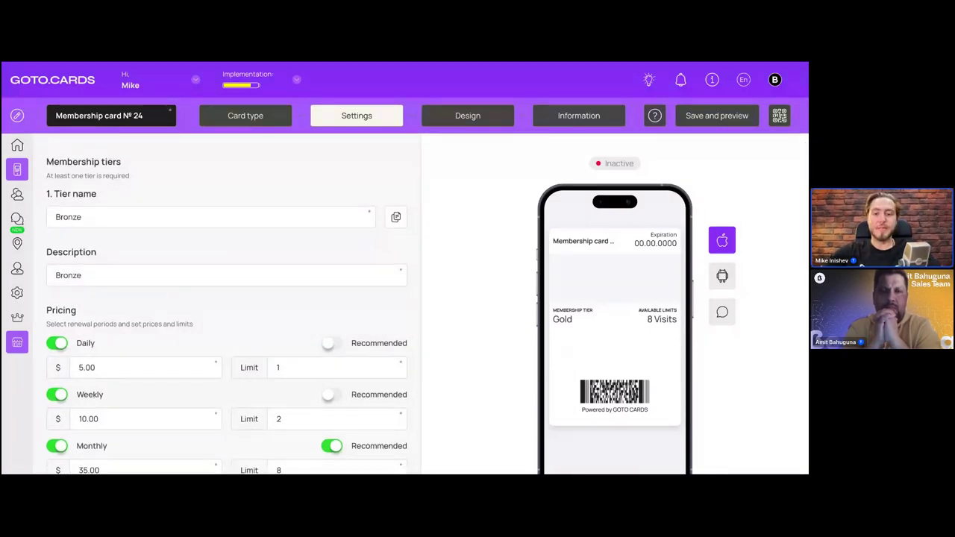
{"action": "scroll", "coordinate": [224, 298], "scroll_direction": "down", "scroll_amount": 2}
{"action": "scroll", "coordinate": [194, 247], "scroll_direction": "down", "scroll_amount": 1}
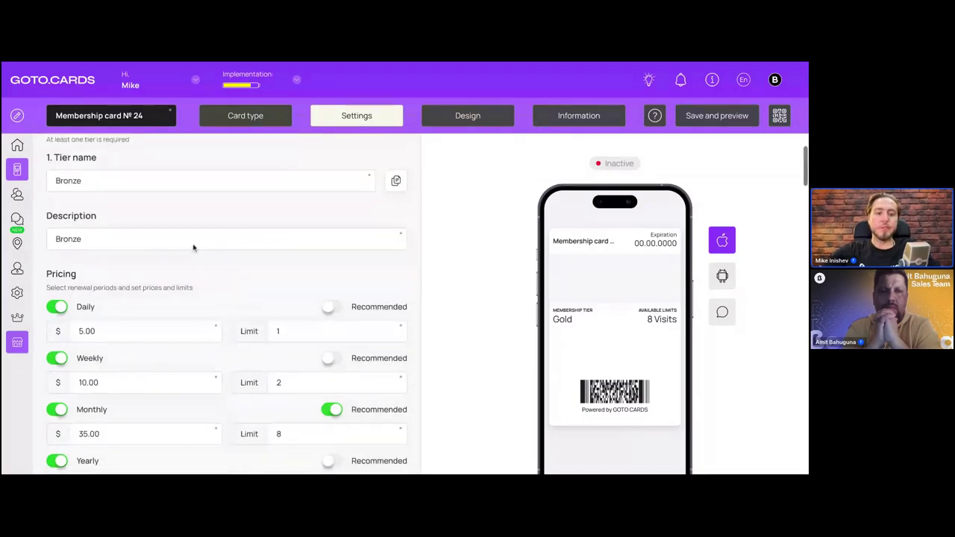
{"action": "left_click", "coordinate": [123, 232]}
{"action": "scroll", "coordinate": [126, 232], "scroll_direction": "down", "scroll_amount": 3}
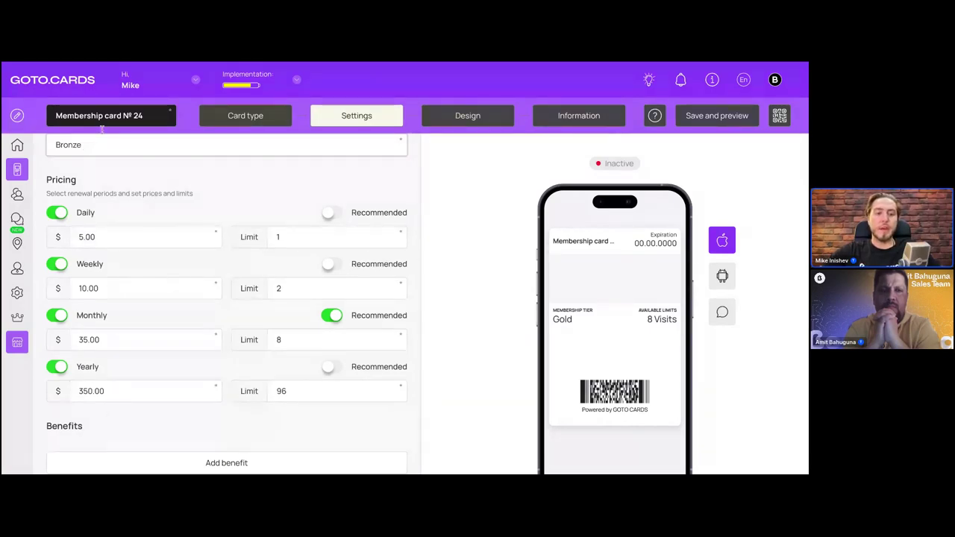
- Turn off Bronze's Daily and Weekly pricing, leaving Monthly and Yearly on
{"action": "left_click", "coordinate": [57, 263]}
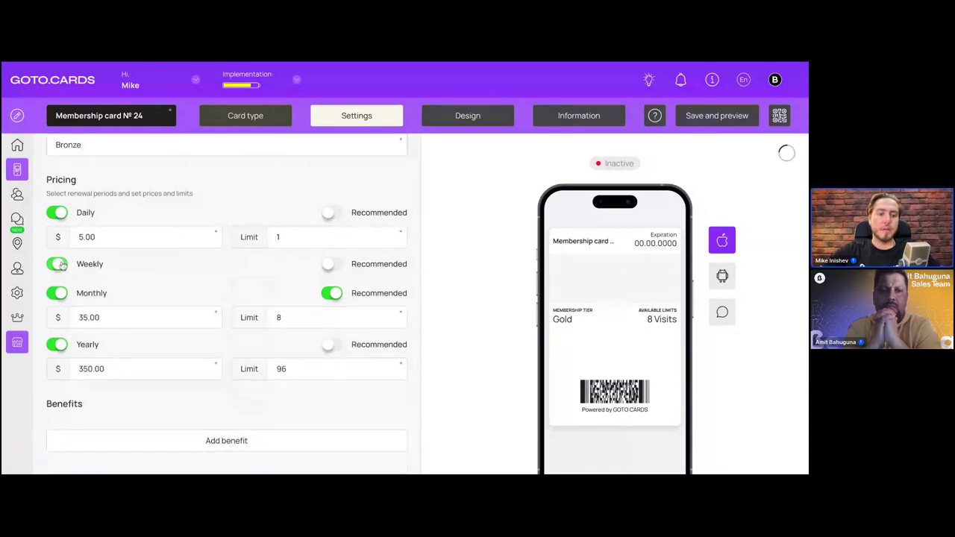
{"action": "scroll", "coordinate": [129, 277], "scroll_direction": "down", "scroll_amount": 1}
{"action": "left_click", "coordinate": [57, 296]}
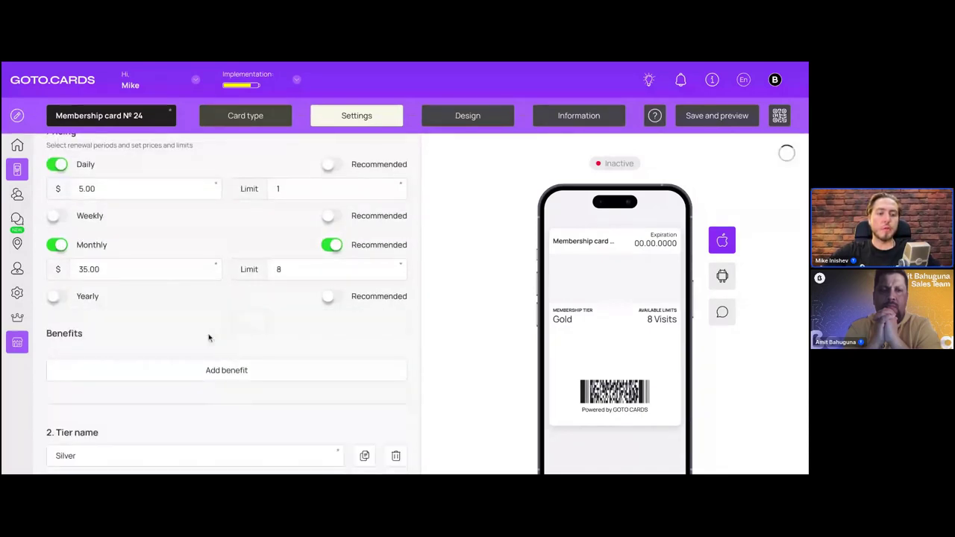
{"action": "scroll", "coordinate": [209, 338], "scroll_direction": "up", "scroll_amount": 1}
{"action": "left_click", "coordinate": [54, 289]}
{"action": "left_click", "coordinate": [56, 317]}
{"action": "left_click", "coordinate": [57, 208]}
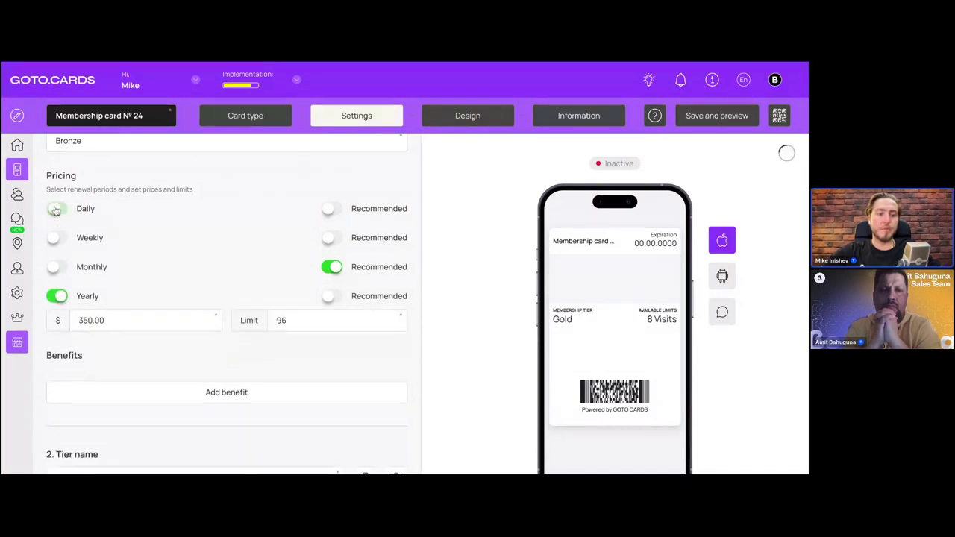
{"action": "left_click", "coordinate": [55, 267]}
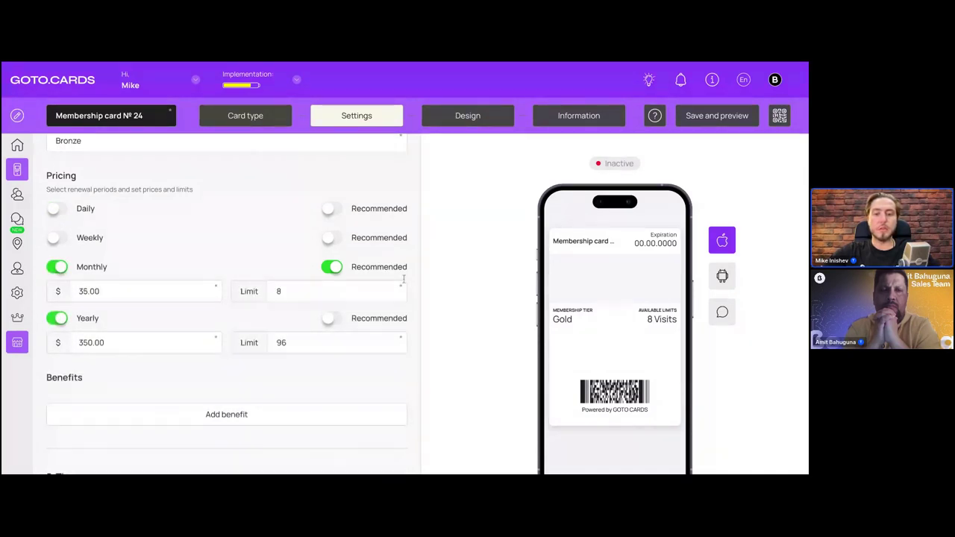
- Mark Bronze's Yearly plan as Recommended
{"action": "left_click", "coordinate": [329, 319]}
{"action": "left_click", "coordinate": [333, 270]}
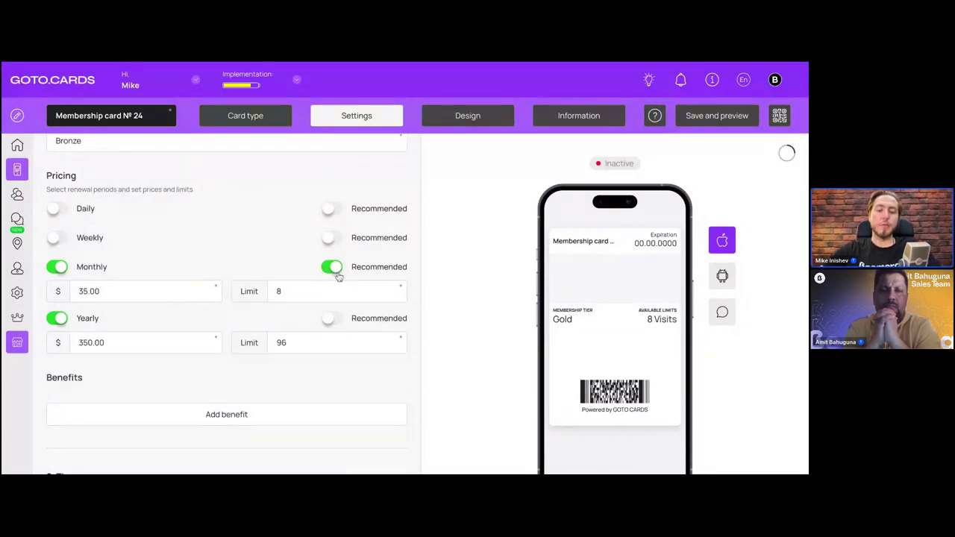
{"action": "left_click", "coordinate": [332, 318]}
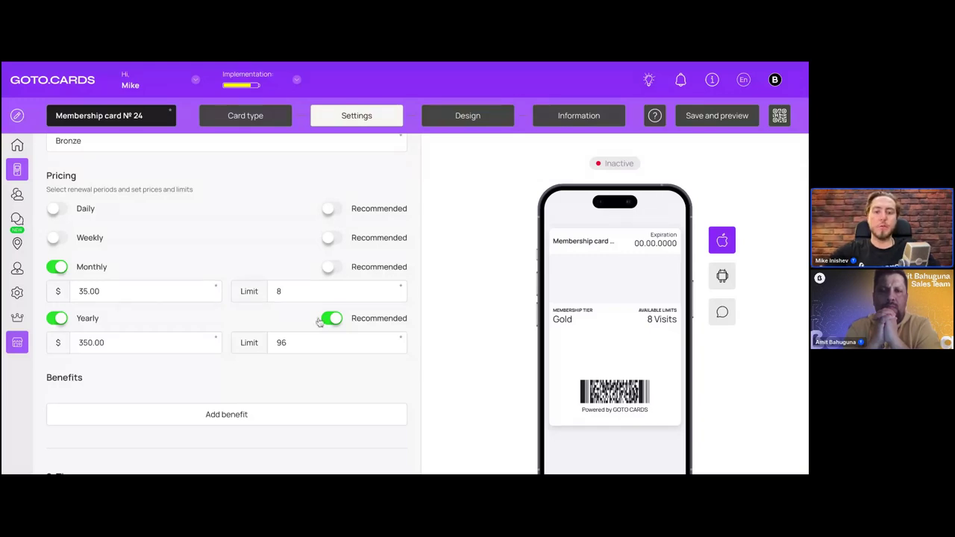
{"action": "scroll", "coordinate": [299, 296], "scroll_direction": "down", "scroll_amount": 1}
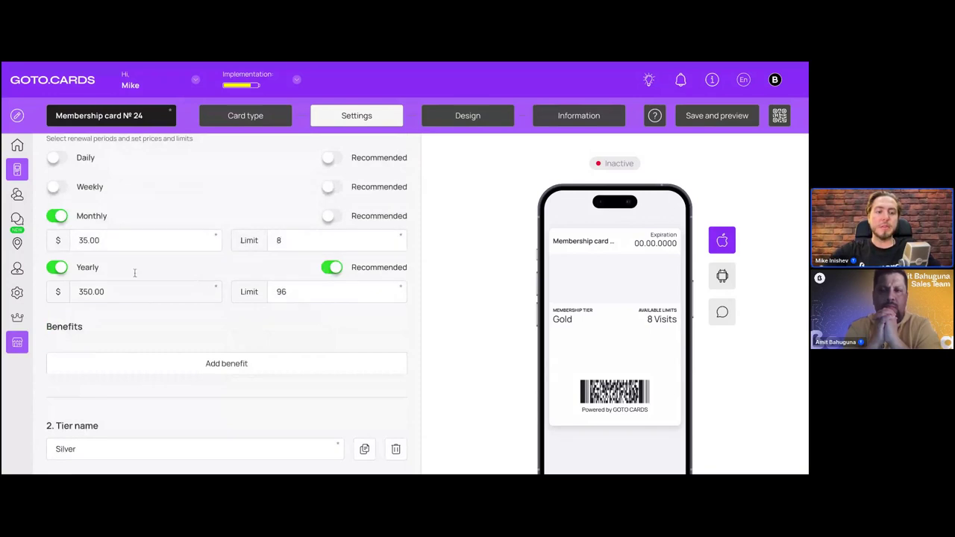
- Set the first Bronze benefit text to '24/7 access to the GYM'
{"action": "scroll", "coordinate": [322, 294], "scroll_direction": "down", "scroll_amount": 1}
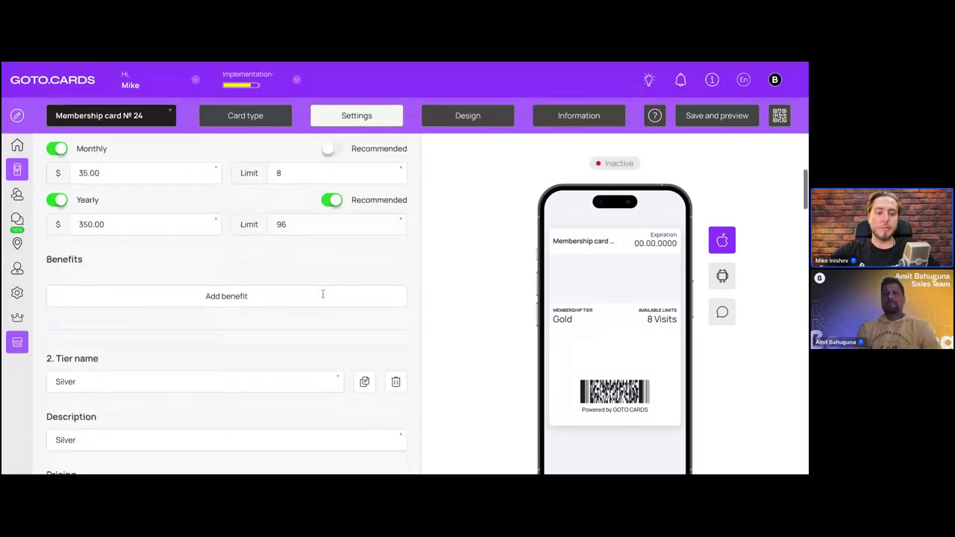
{"action": "left_click", "coordinate": [238, 294]}
{"action": "scroll", "coordinate": [238, 294], "scroll_direction": "down", "scroll_amount": 1}
{"action": "left_click", "coordinate": [201, 236]}
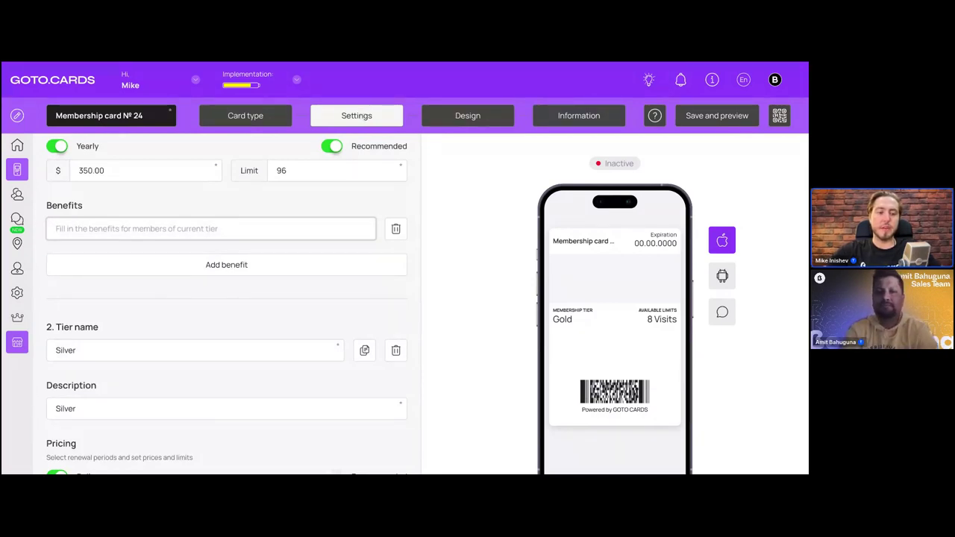
{"action": "type", "text": "Free"}
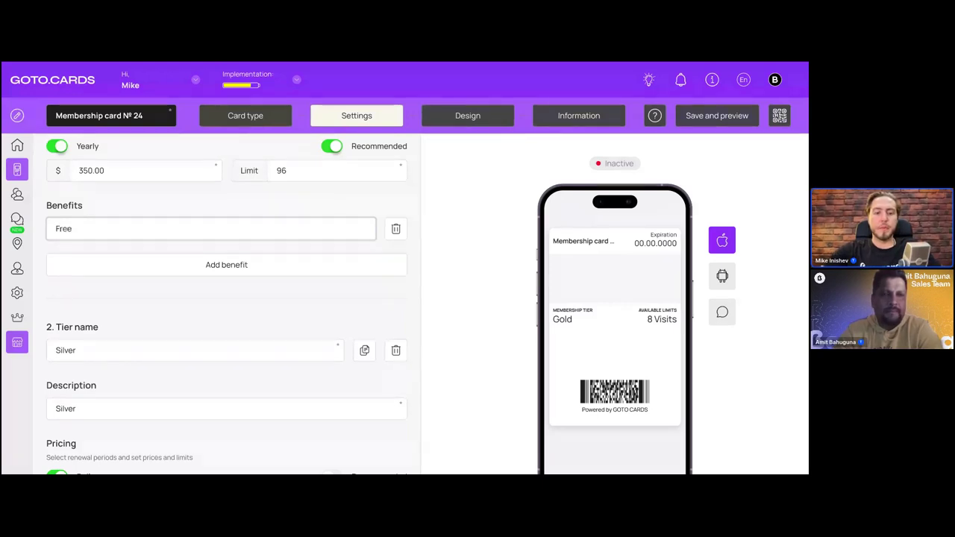
{"action": "scroll", "coordinate": [226, 299], "scroll_direction": "up", "scroll_amount": 1}
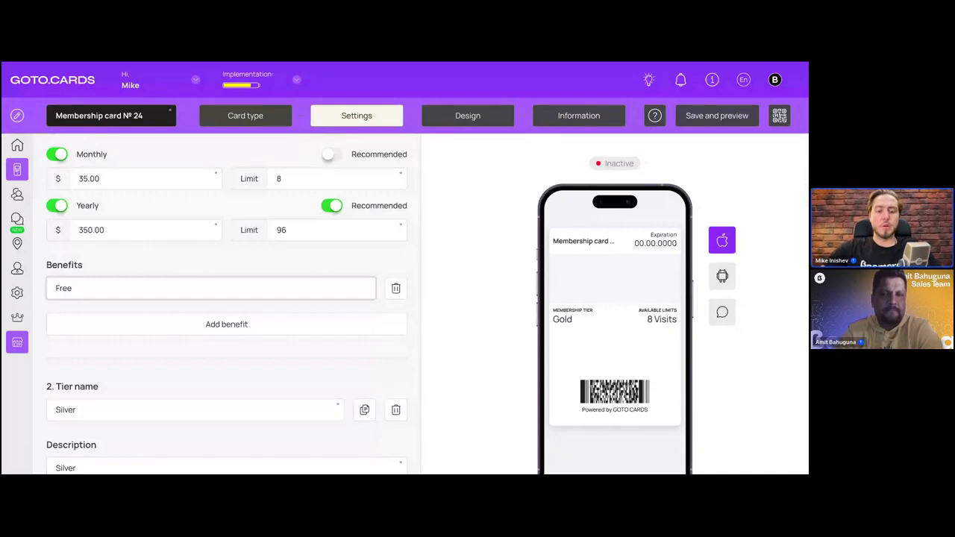
{"action": "key", "text": "ctrl+a"}
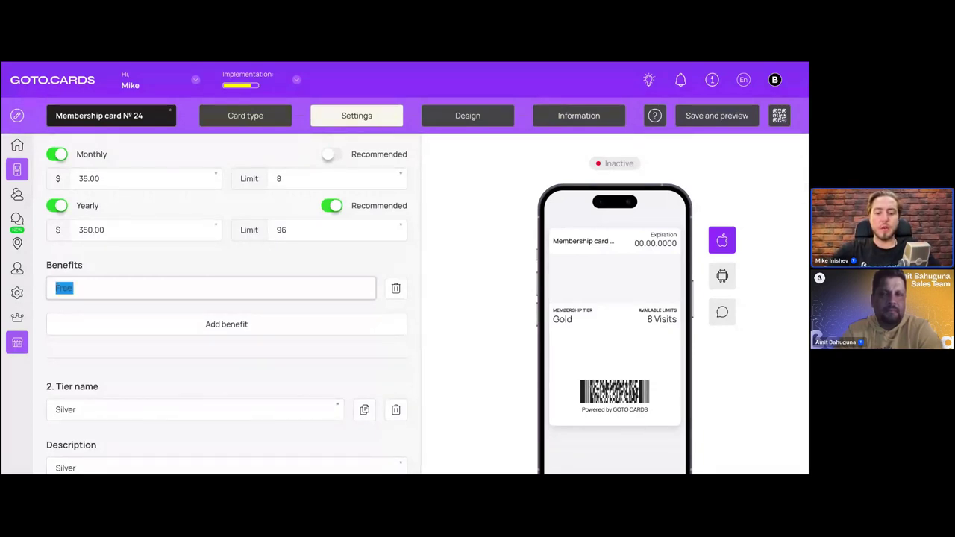
{"action": "type", "text": "24"}
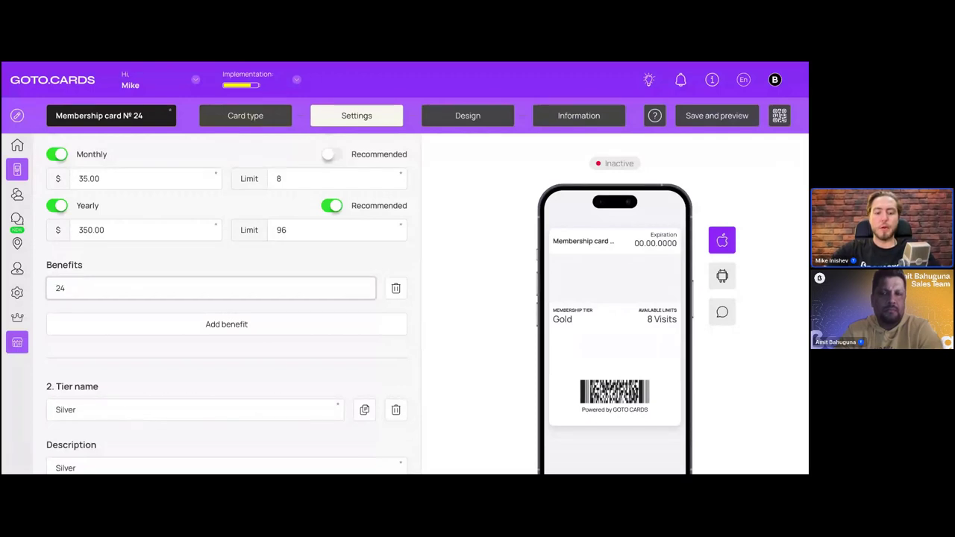
{"action": "type", "text": " /"}
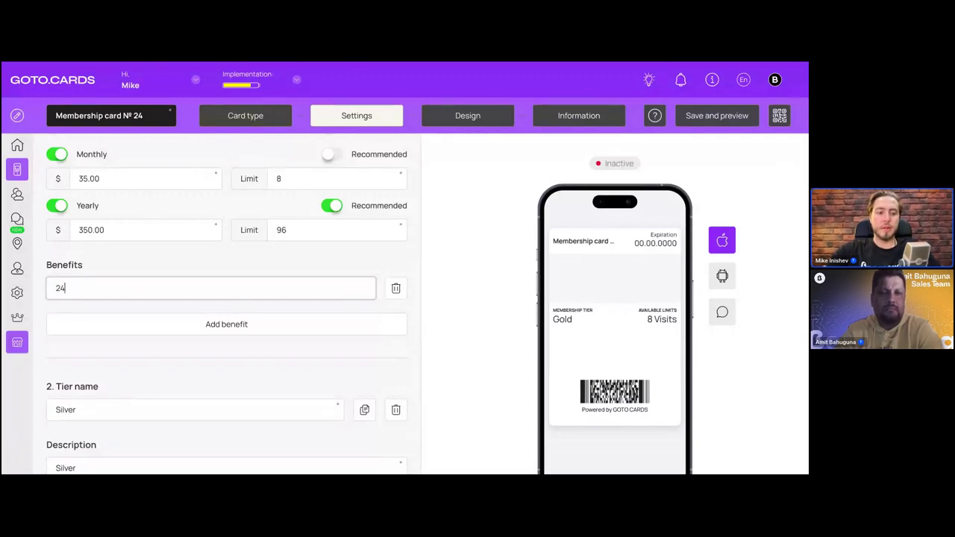
{"action": "type", "text": "cce"}
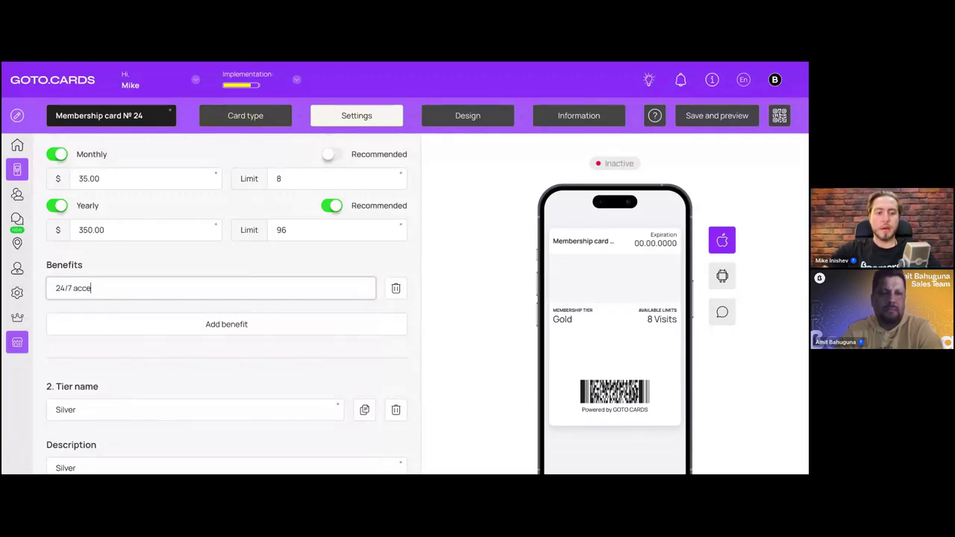
{"action": "type", "text": "ss to the GYM"}
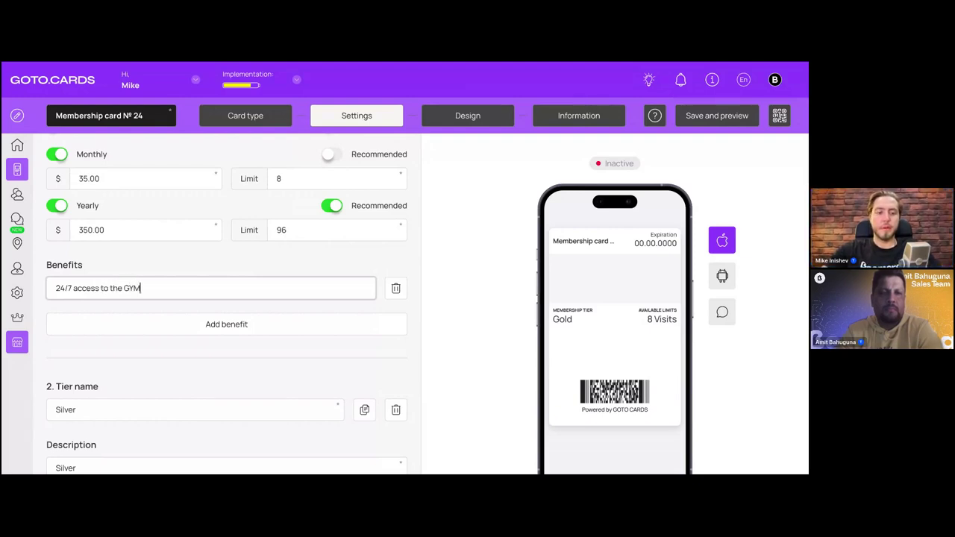
- Add the benefits '2 personal trainings' and 'Free drinks in healthy bar'
{"action": "left_click", "coordinate": [269, 322]}
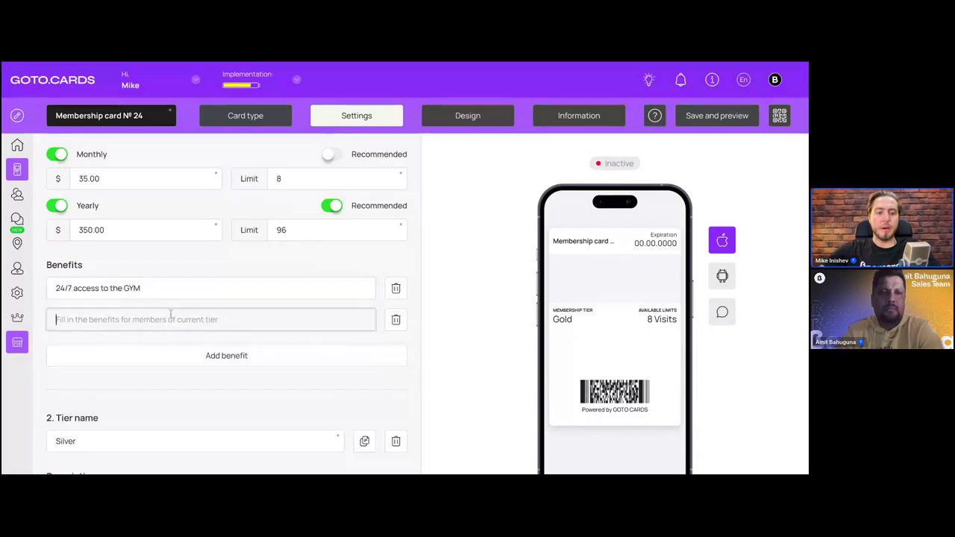
{"action": "type", "text": "2 personal"}
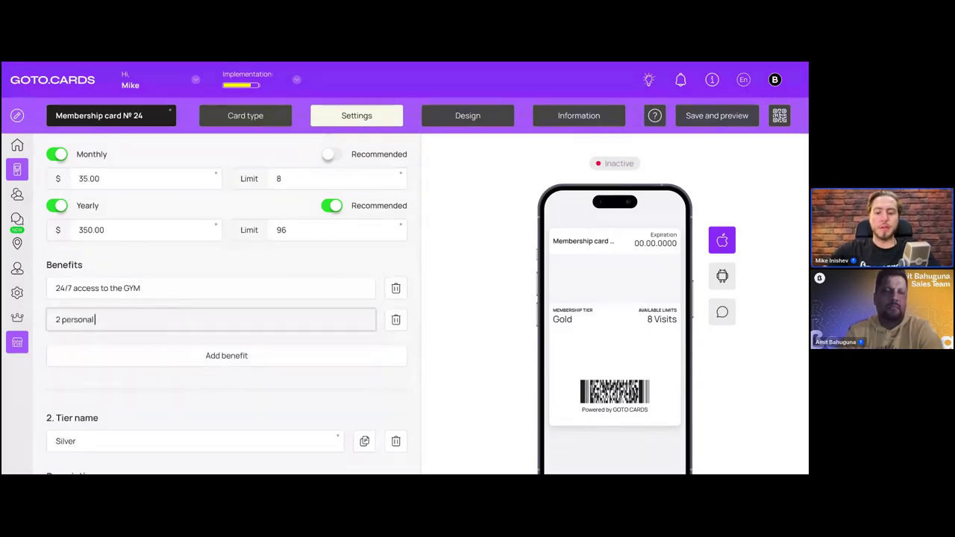
{"action": "type", "text": " trainings"}
{"action": "left_click", "coordinate": [158, 363]}
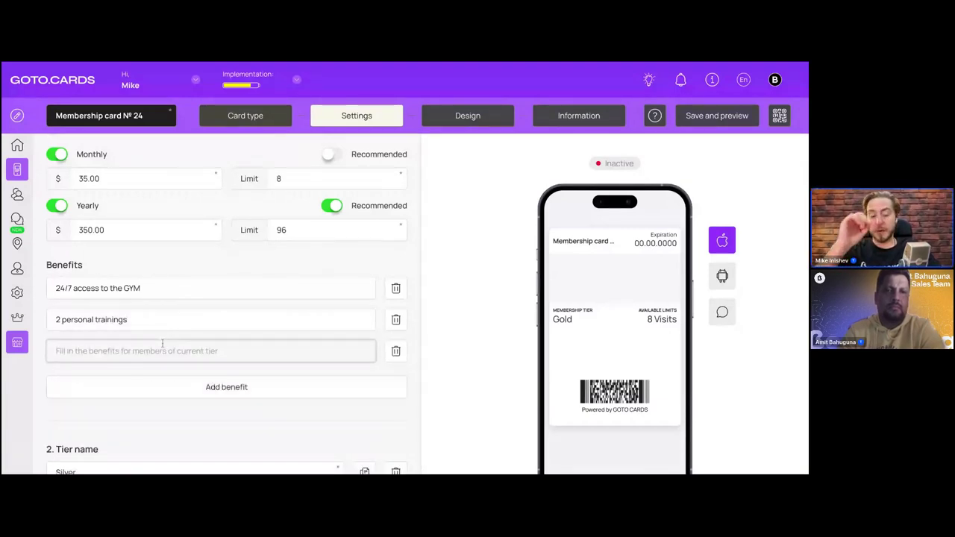
{"action": "type", "text": "Free"}
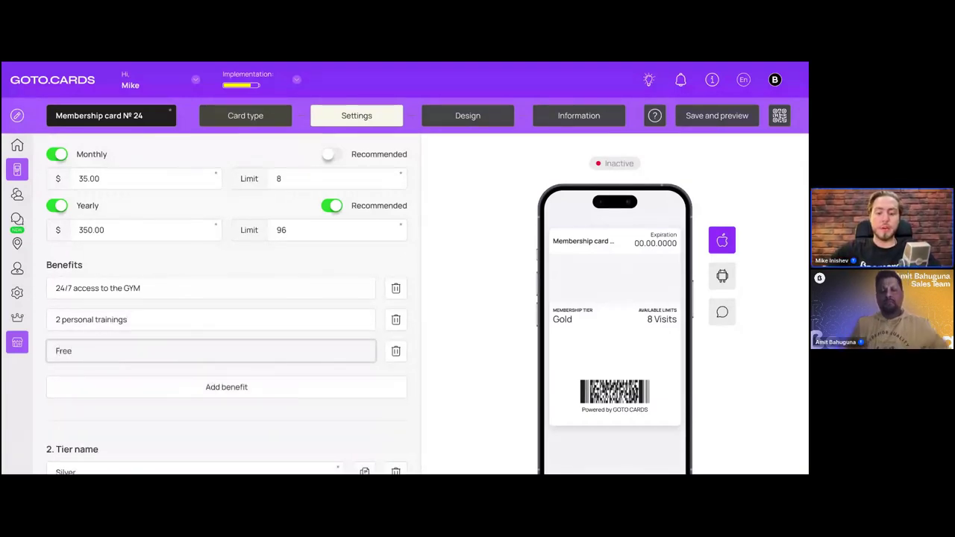
{"action": "type", "text": " drin"}
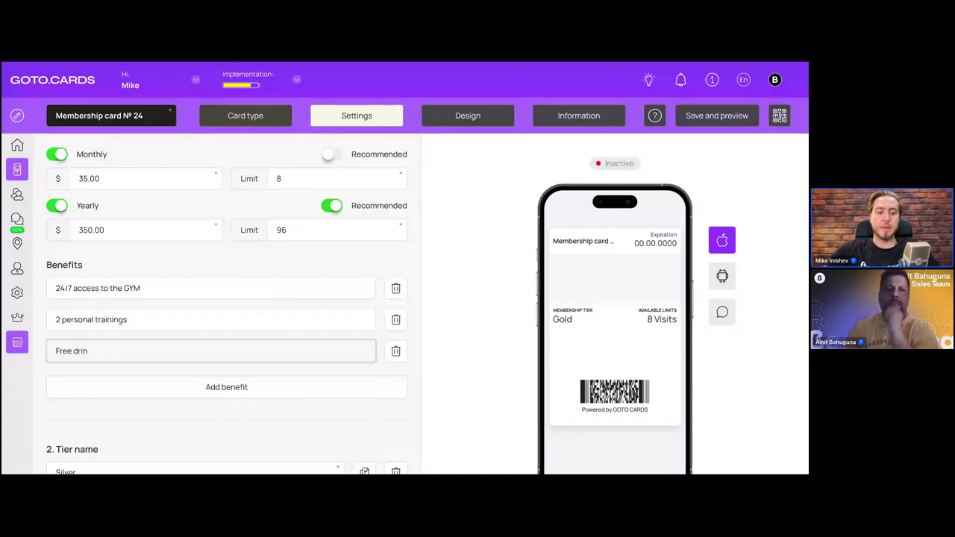
{"action": "type", "text": "k"}
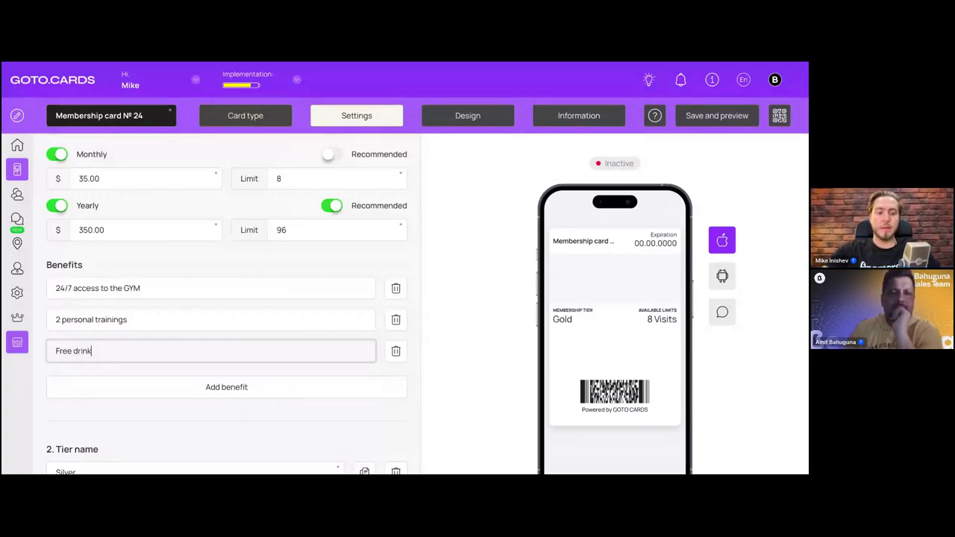
{"action": "type", "text": "s in healthy bar"}
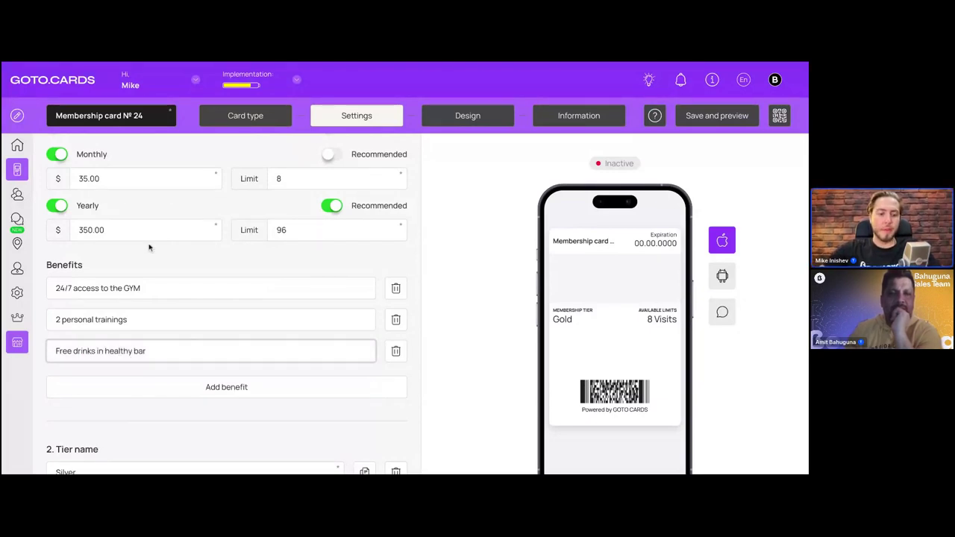
{"action": "scroll", "coordinate": [149, 247], "scroll_direction": "down", "scroll_amount": 1}
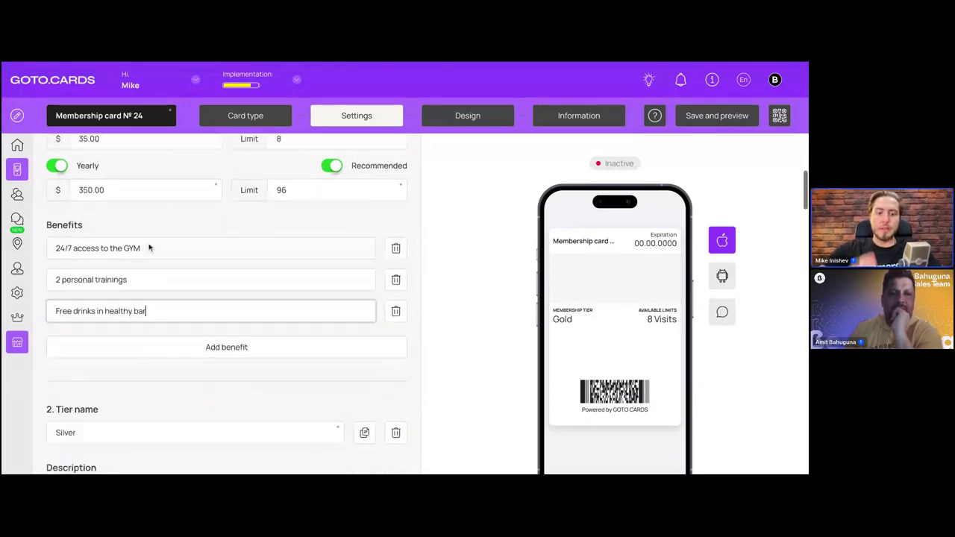
{"action": "scroll", "coordinate": [149, 247], "scroll_direction": "down", "scroll_amount": 1}
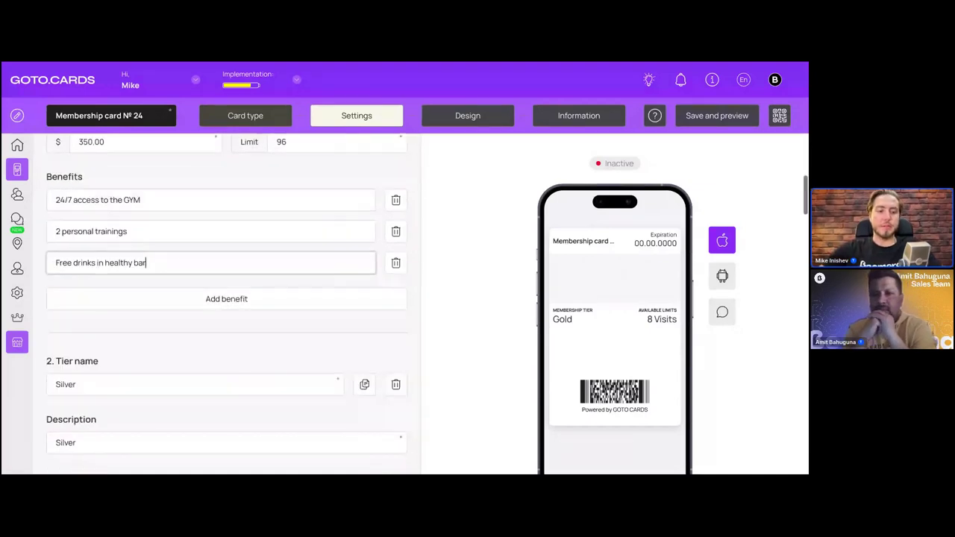
- Rename the first tier from Bronze to 'Perfect choice'
{"action": "scroll", "coordinate": [293, 226], "scroll_direction": "up", "scroll_amount": 1}
{"action": "scroll", "coordinate": [293, 226], "scroll_direction": "down", "scroll_amount": 2}
{"action": "scroll", "coordinate": [293, 225], "scroll_direction": "down", "scroll_amount": 4}
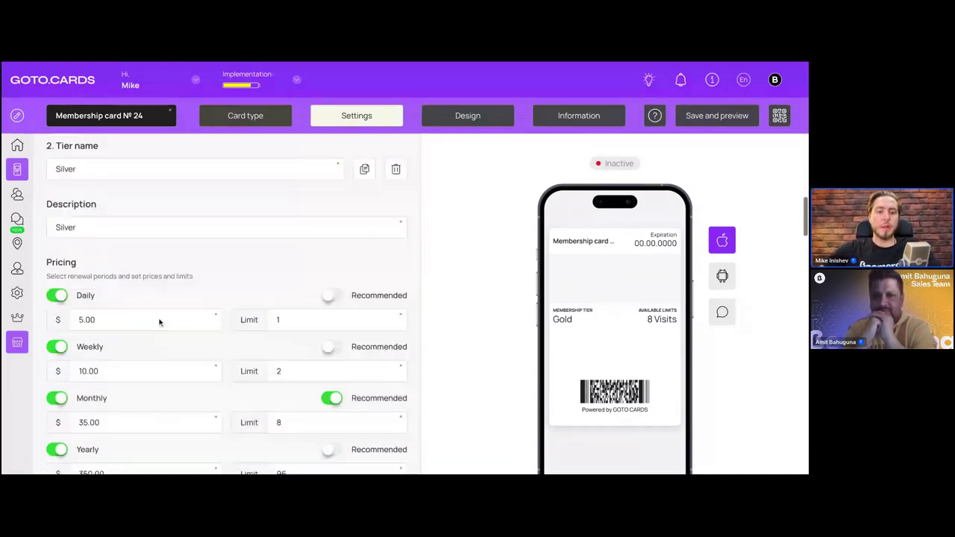
{"action": "scroll", "coordinate": [159, 320], "scroll_direction": "up", "scroll_amount": 1}
{"action": "scroll", "coordinate": [169, 239], "scroll_direction": "down", "scroll_amount": 10}
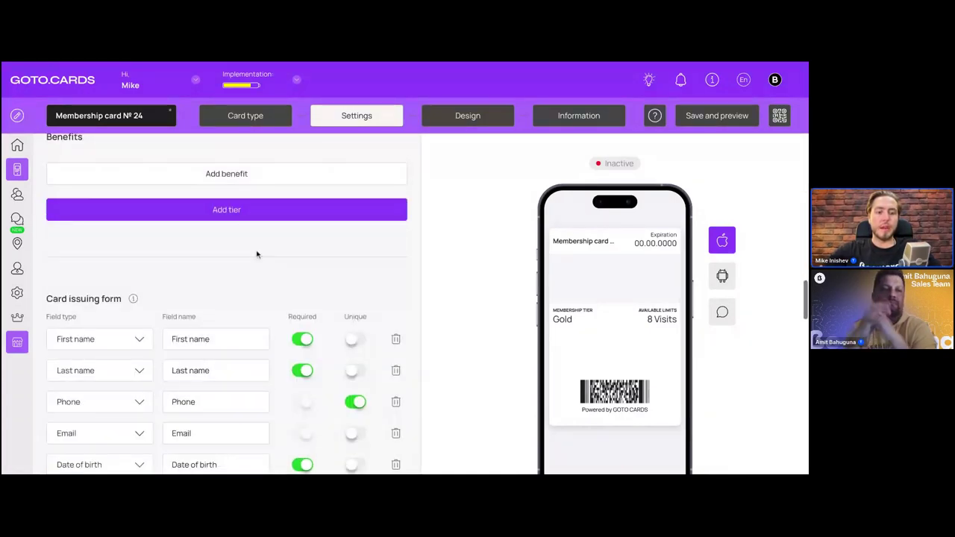
{"action": "scroll", "coordinate": [246, 254], "scroll_direction": "up", "scroll_amount": 5}
{"action": "scroll", "coordinate": [414, 230], "scroll_direction": "up", "scroll_amount": 3}
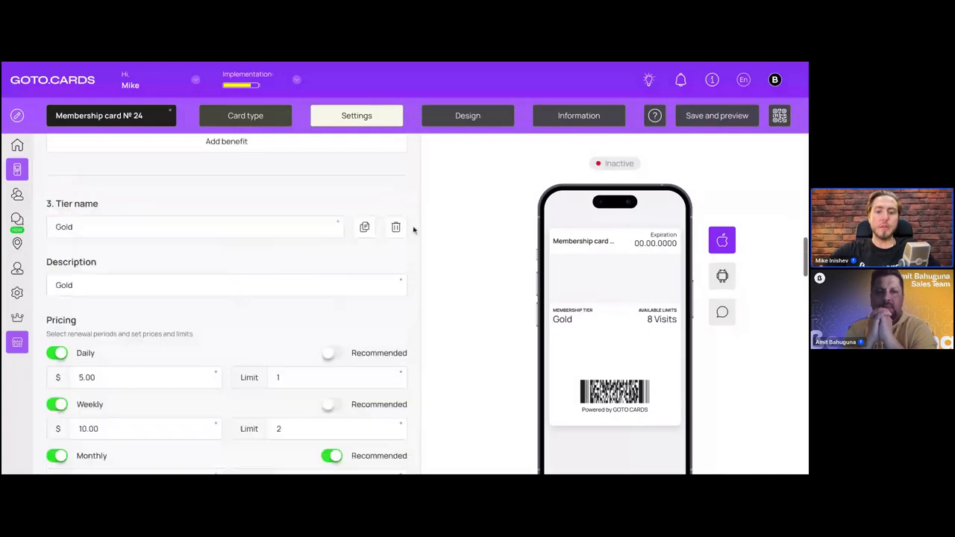
{"action": "scroll", "coordinate": [414, 230], "scroll_direction": "down", "scroll_amount": 8}
{"action": "scroll", "coordinate": [301, 356], "scroll_direction": "up", "scroll_amount": 4}
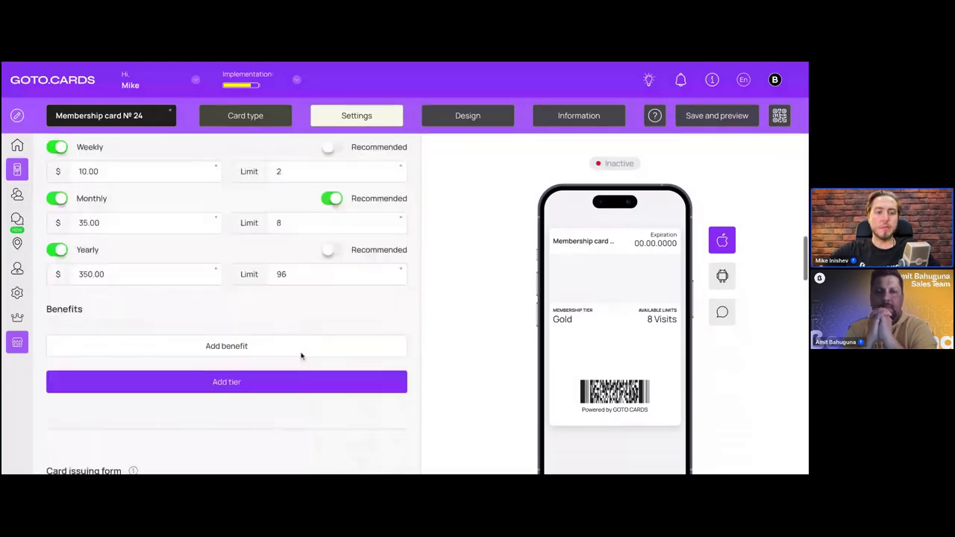
{"action": "scroll", "coordinate": [372, 225], "scroll_direction": "up", "scroll_amount": 6}
{"action": "scroll", "coordinate": [350, 388], "scroll_direction": "down", "scroll_amount": 10}
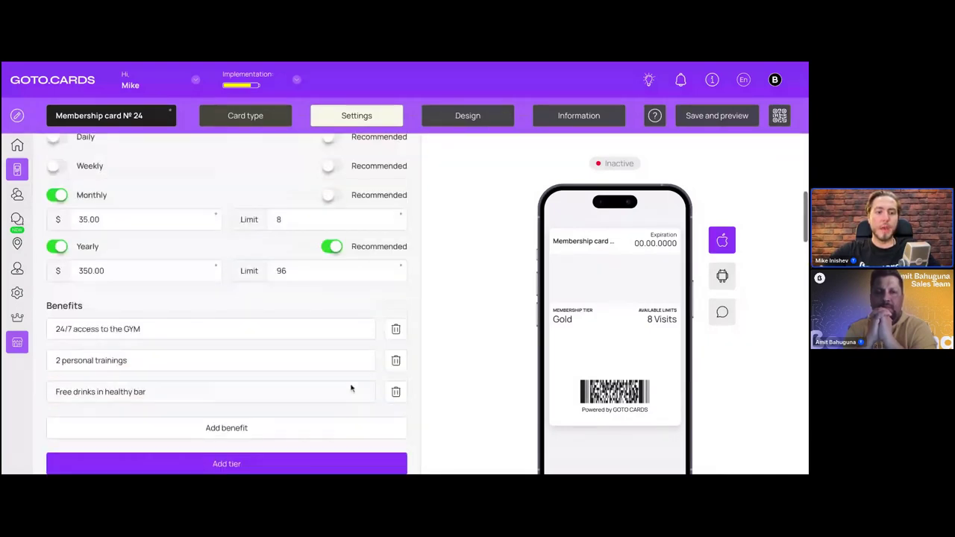
{"action": "scroll", "coordinate": [308, 299], "scroll_direction": "up", "scroll_amount": 12}
{"action": "scroll", "coordinate": [307, 302], "scroll_direction": "up", "scroll_amount": 2}
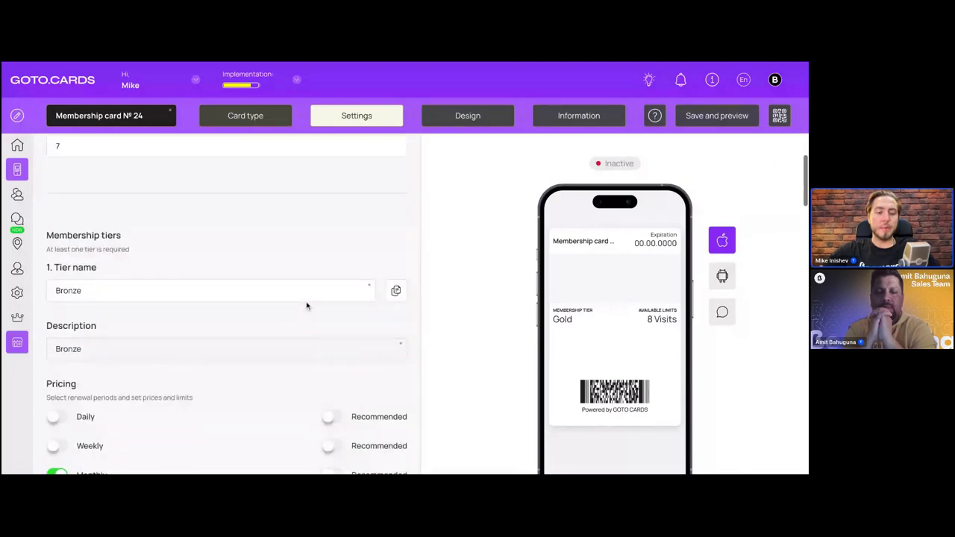
{"action": "scroll", "coordinate": [305, 305], "scroll_direction": "down", "scroll_amount": 1}
{"action": "triple_click", "coordinate": [103, 207]}
{"action": "type", "text": "Main"}
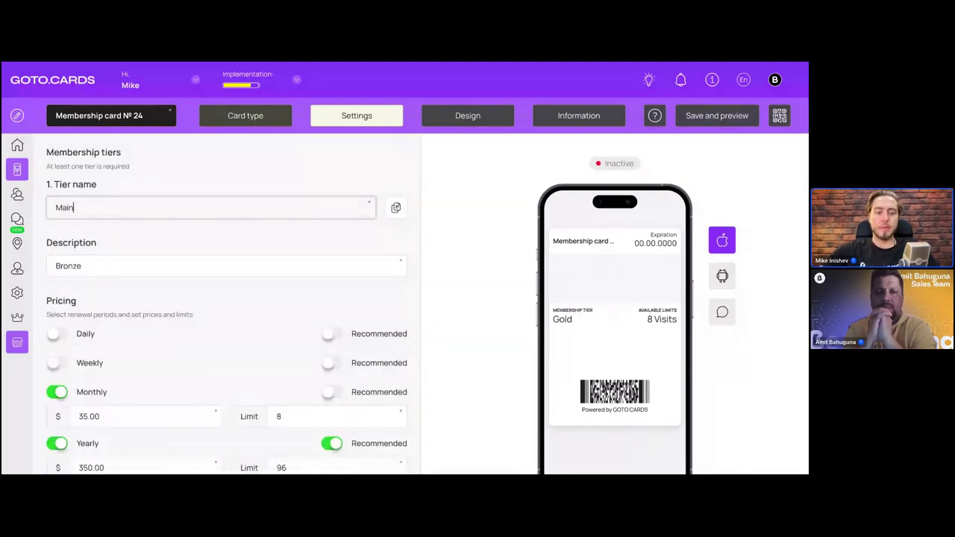
{"action": "double_click", "coordinate": [85, 209]}
{"action": "type", "text": "Pers"}
{"action": "key", "text": "BackSpace"}
{"action": "type", "text": "f"}
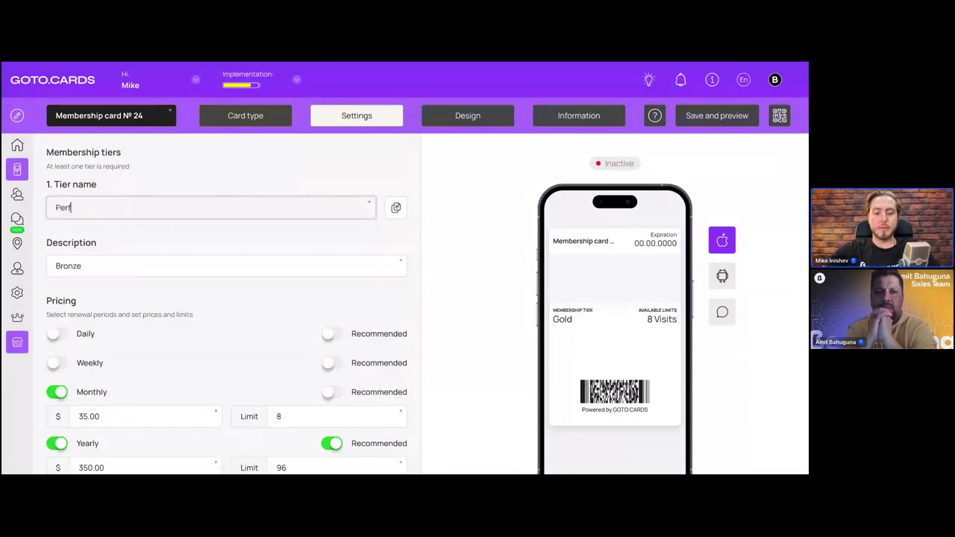
{"action": "type", "text": "ect choi"}
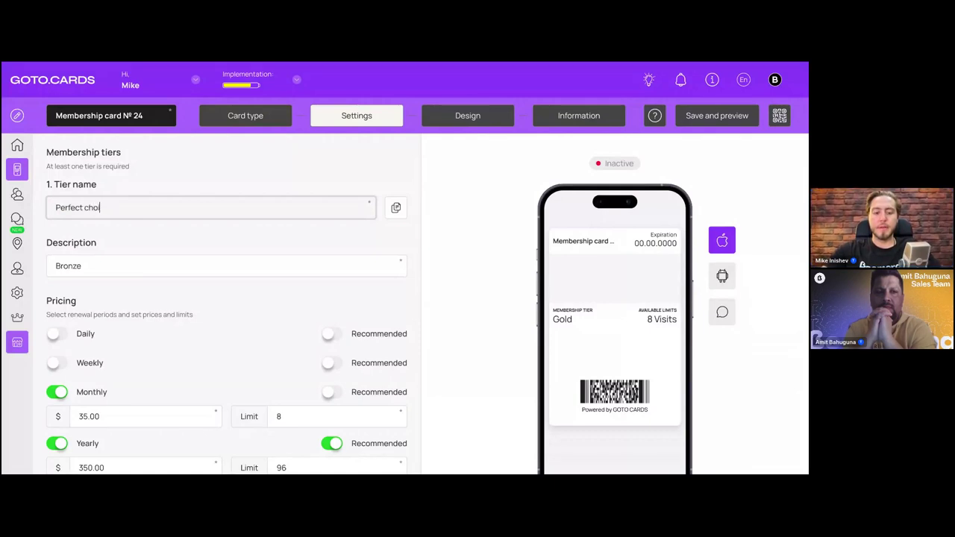
{"action": "type", "text": "ce"}
{"action": "key", "text": "BackSpace"}
{"action": "key", "text": "BackSpace"}
{"action": "key", "text": "BackSpace"}
{"action": "key", "text": "BackSpace"}
{"action": "key", "text": "BackSpace"}
{"action": "key", "text": "BackSpace"}
{"action": "key", "text": "BackSpace"}
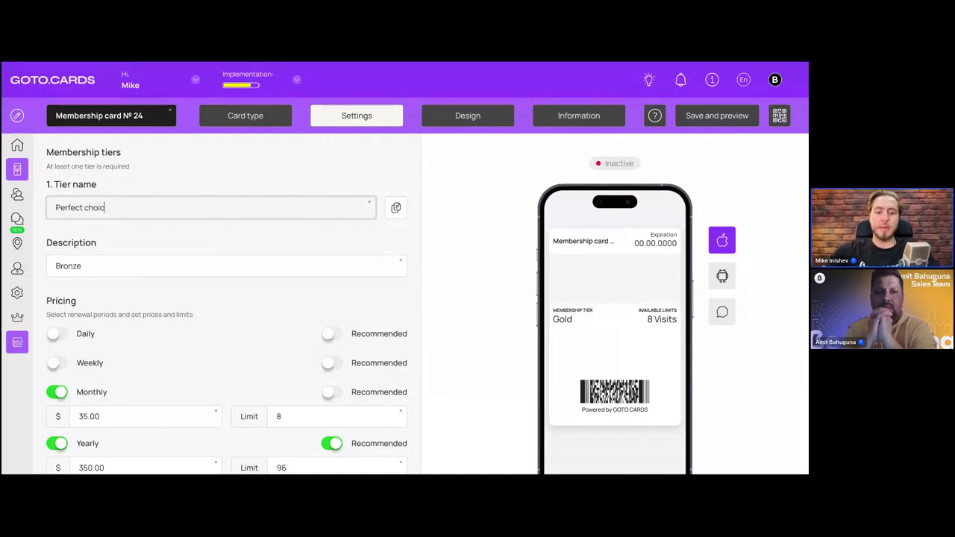
- Replace the Bronze tier description with 'Basic membership tier'
{"action": "scroll", "coordinate": [132, 262], "scroll_direction": "down", "scroll_amount": 1}
{"action": "triple_click", "coordinate": [118, 247]}
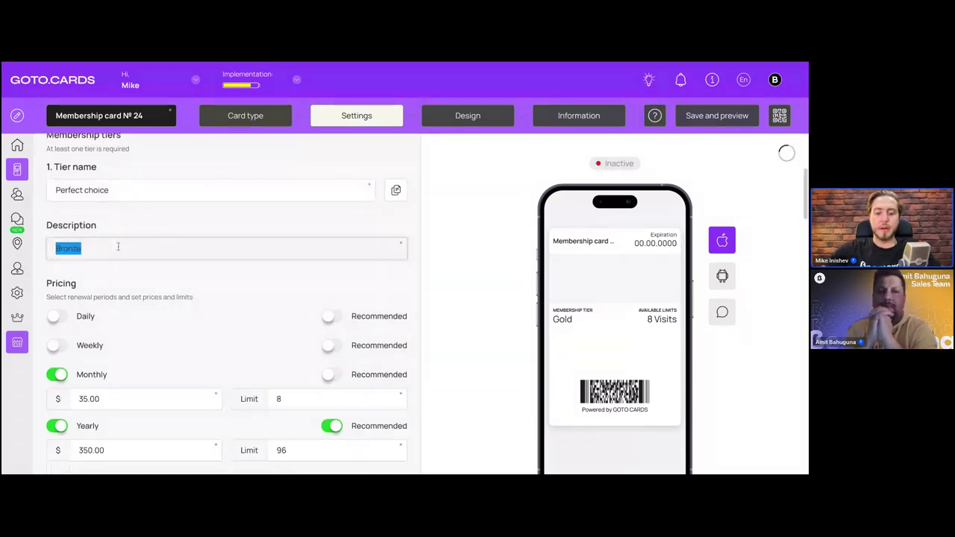
{"action": "type", "text": "Basic membership tier"}
{"action": "scroll", "coordinate": [109, 267], "scroll_direction": "down", "scroll_amount": 3}
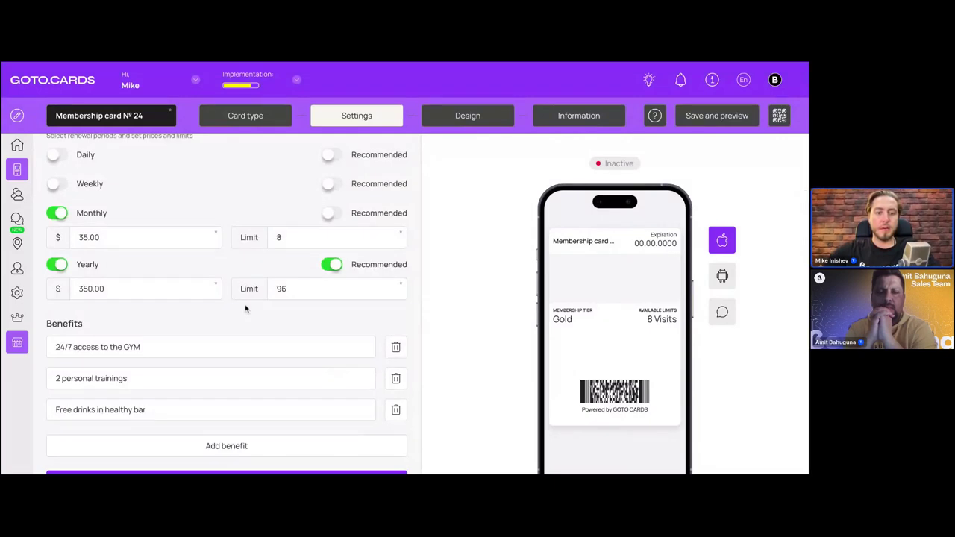
{"action": "left_click", "coordinate": [298, 206]}
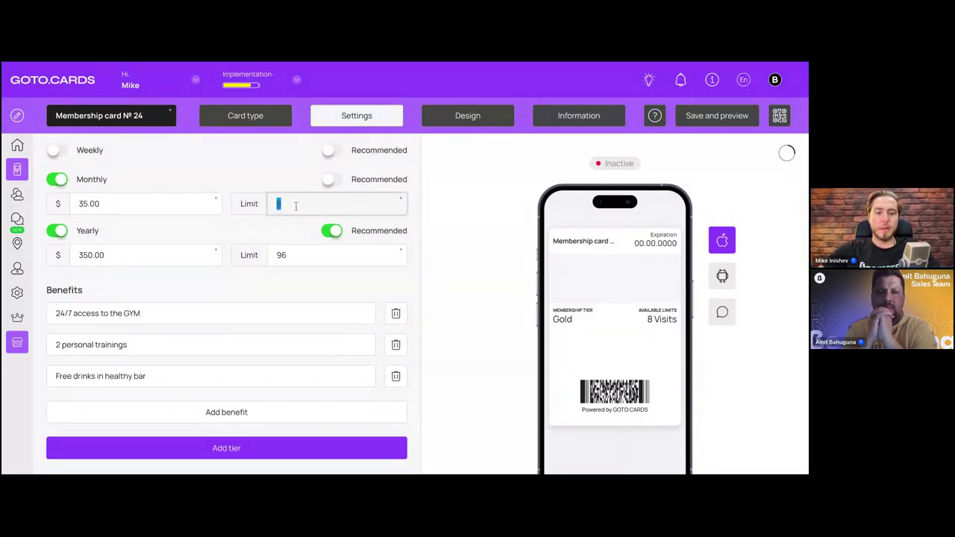
{"action": "left_click", "coordinate": [264, 283]}
{"action": "scroll", "coordinate": [264, 283], "scroll_direction": "down", "scroll_amount": 3}
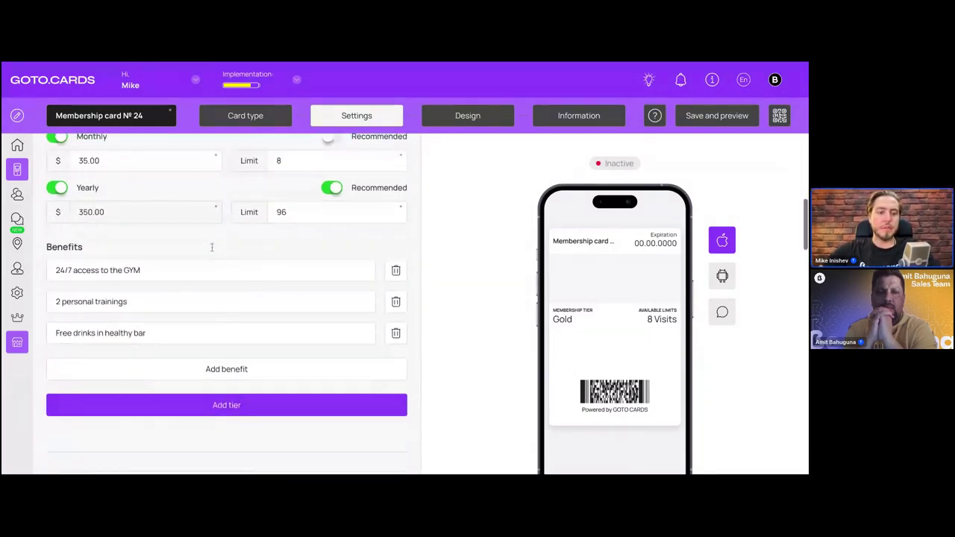
{"action": "scroll", "coordinate": [212, 247], "scroll_direction": "down", "scroll_amount": 3}
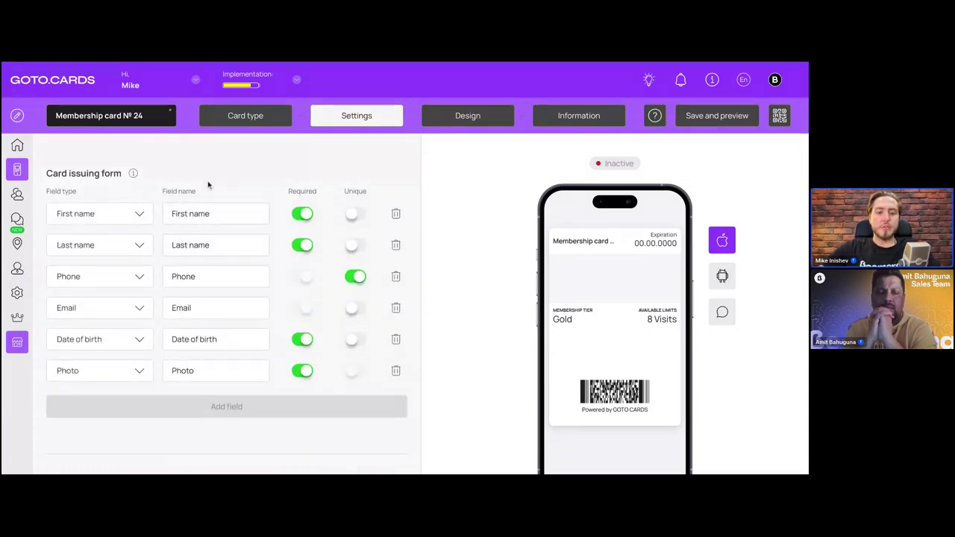
{"action": "scroll", "coordinate": [208, 184], "scroll_direction": "down", "scroll_amount": 1}
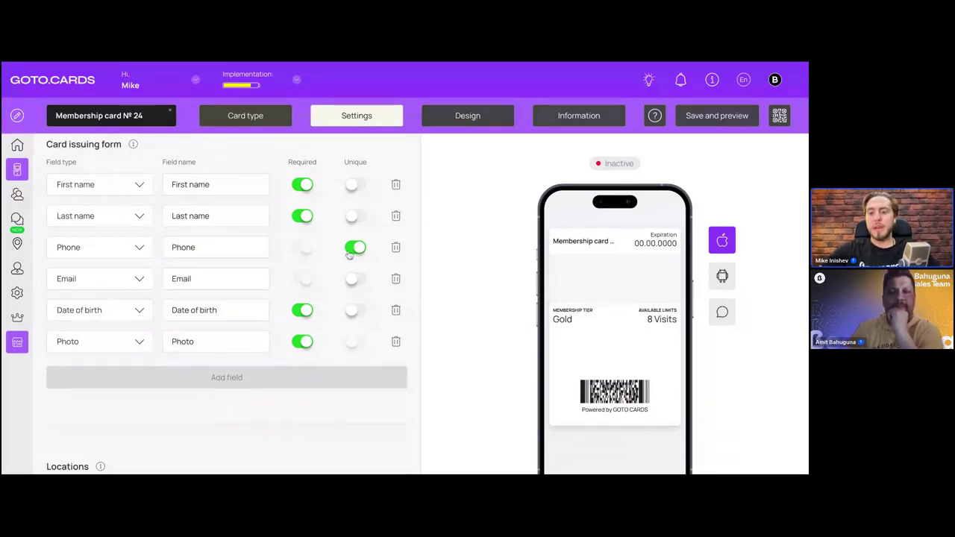
{"action": "scroll", "coordinate": [381, 288], "scroll_direction": "down", "scroll_amount": 1}
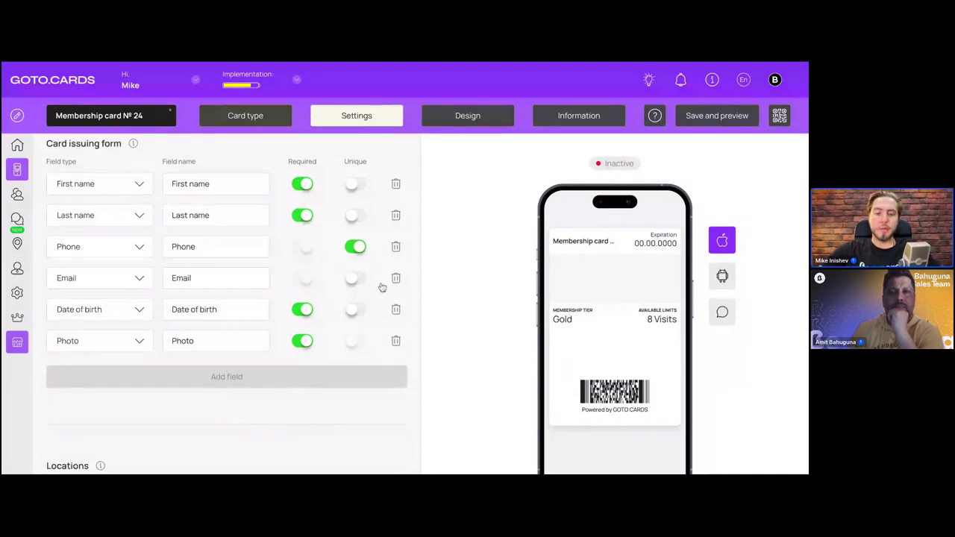
{"action": "scroll", "coordinate": [381, 287], "scroll_direction": "down", "scroll_amount": 4}
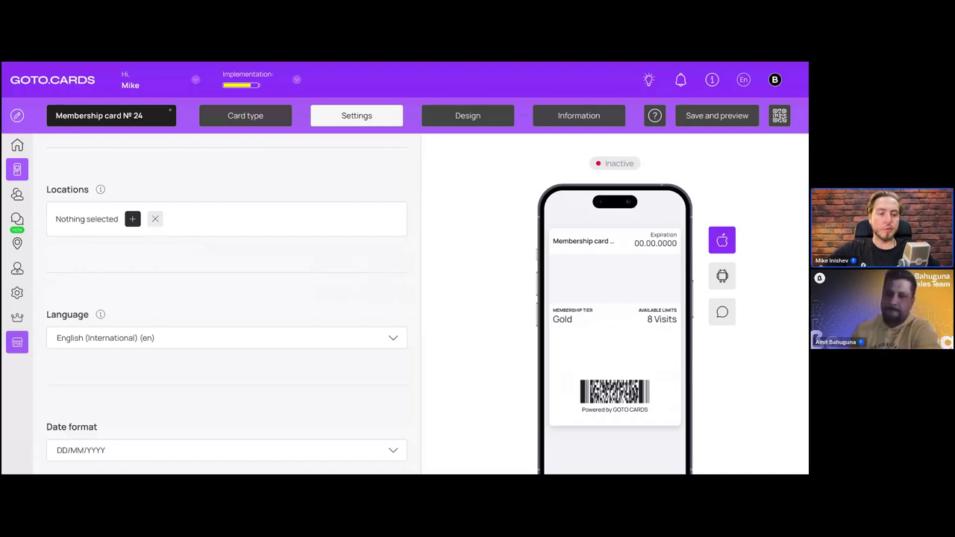
{"action": "scroll", "coordinate": [227, 305], "scroll_direction": "down", "scroll_amount": 1}
{"action": "scroll", "coordinate": [222, 225], "scroll_direction": "down", "scroll_amount": 4}
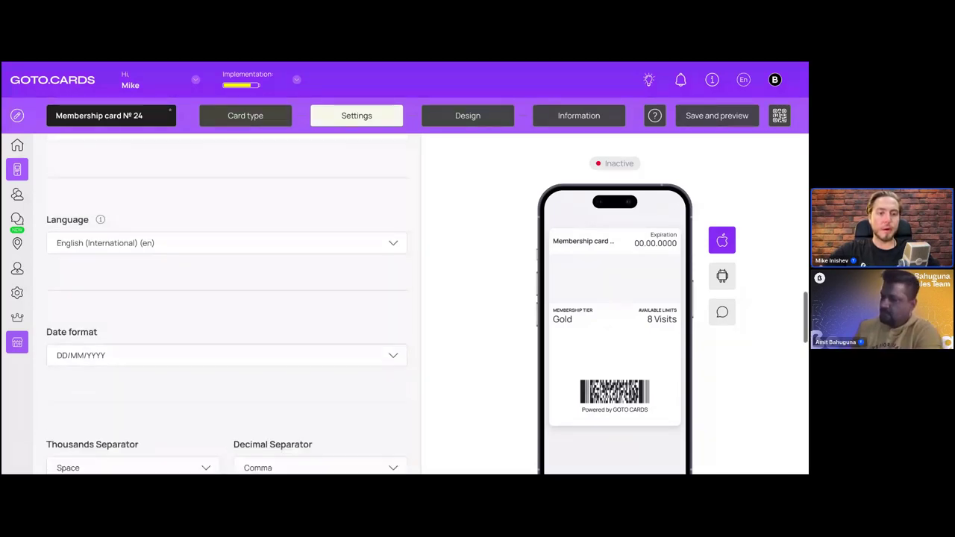
{"action": "scroll", "coordinate": [184, 201], "scroll_direction": "down", "scroll_amount": 4}
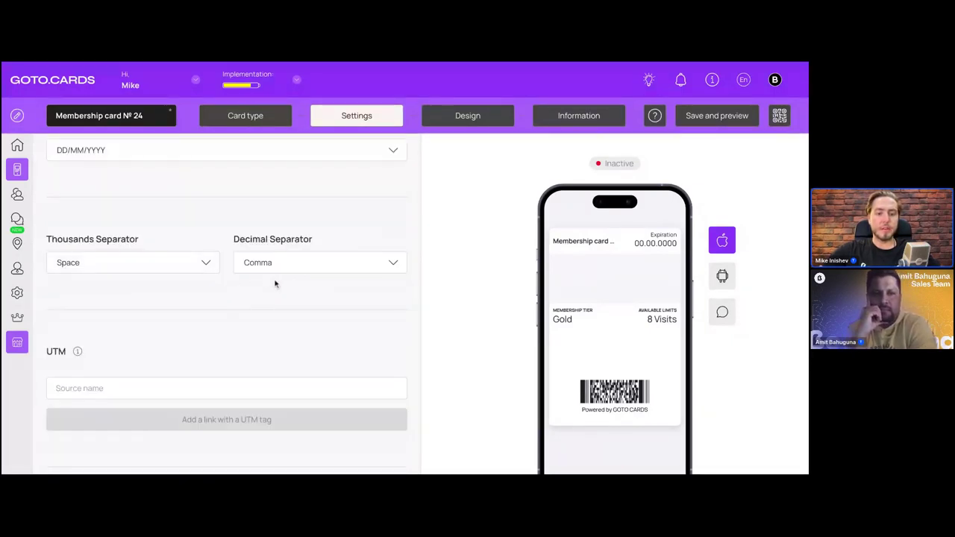
{"action": "scroll", "coordinate": [276, 262], "scroll_direction": "down", "scroll_amount": 2}
{"action": "scroll", "coordinate": [149, 206], "scroll_direction": "down", "scroll_amount": 3}
{"action": "left_click", "coordinate": [104, 214]}
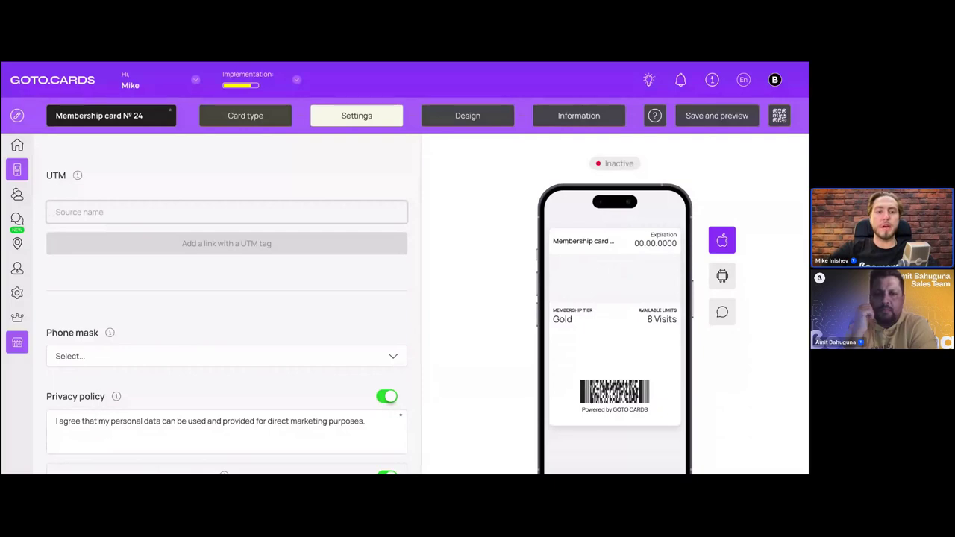
{"action": "scroll", "coordinate": [187, 264], "scroll_direction": "up", "scroll_amount": 1}
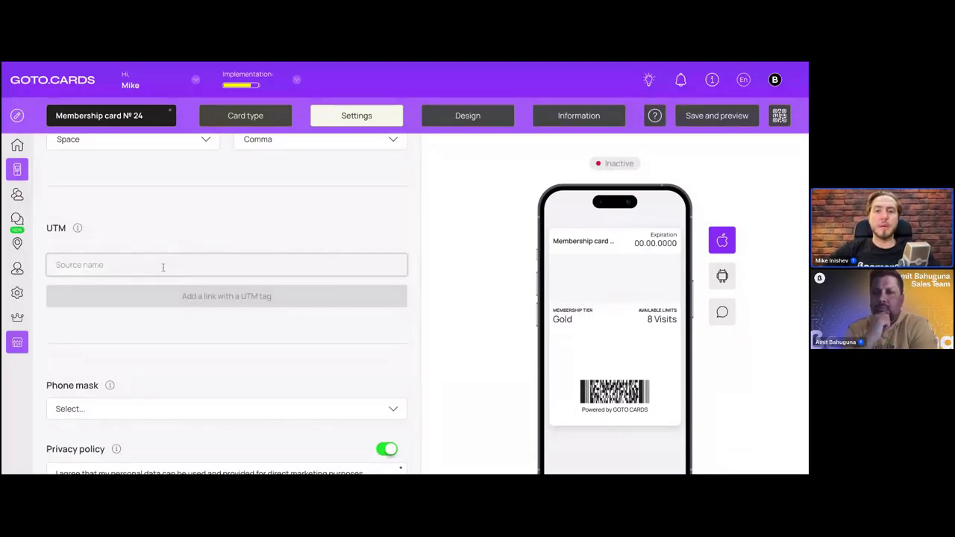
- Add UTM links for the sources qr, facebook and ghl_automation
{"action": "left_click", "coordinate": [124, 265]}
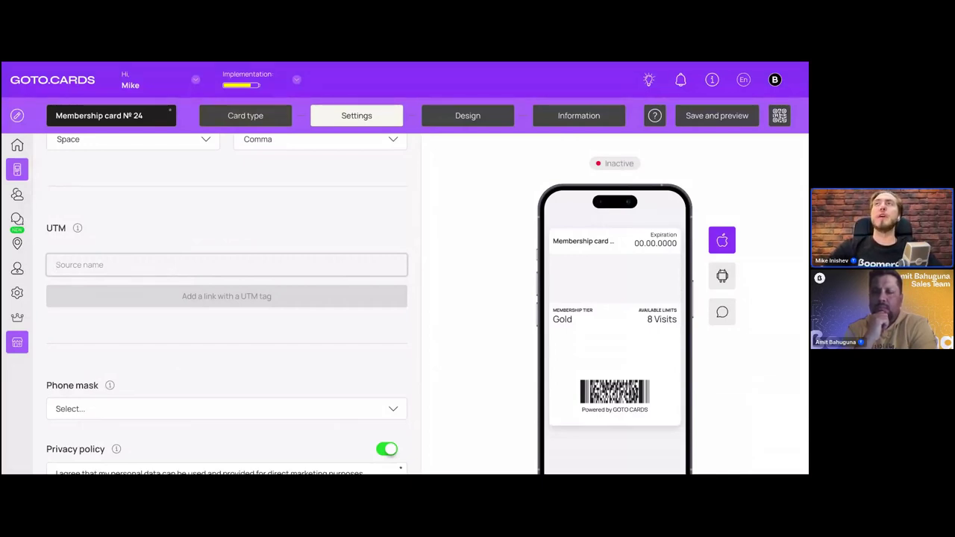
{"action": "type", "text": "qr"}
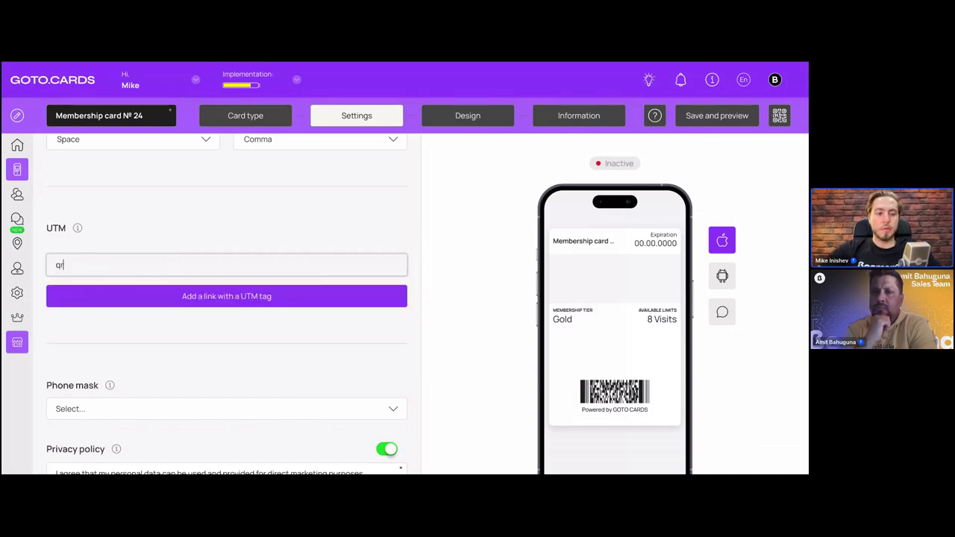
{"action": "key", "text": "Return"}
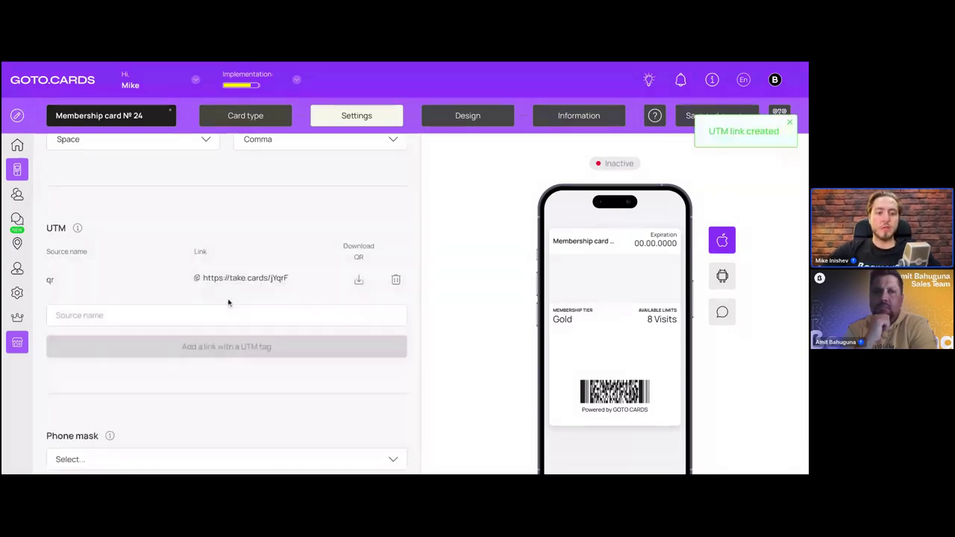
{"action": "left_click", "coordinate": [223, 305]}
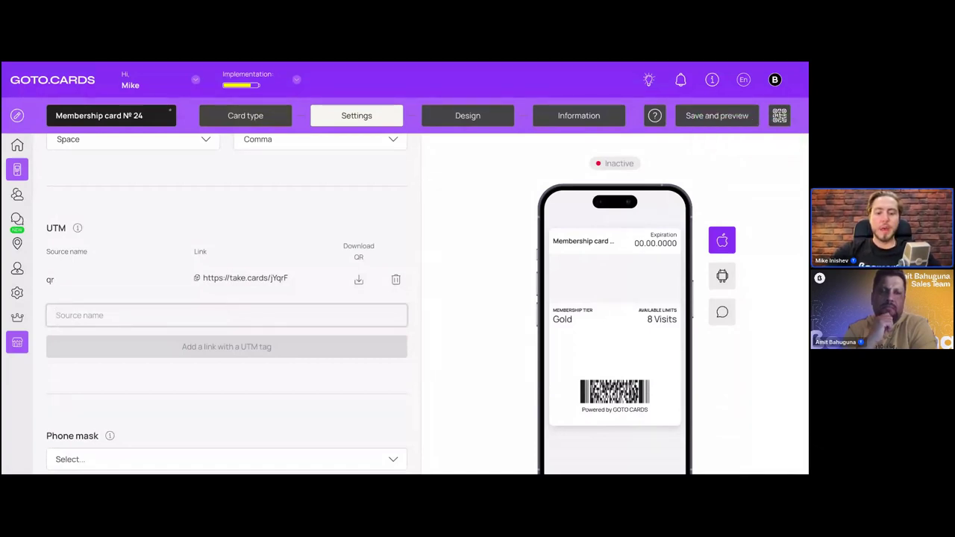
{"action": "type", "text": "facebook"}
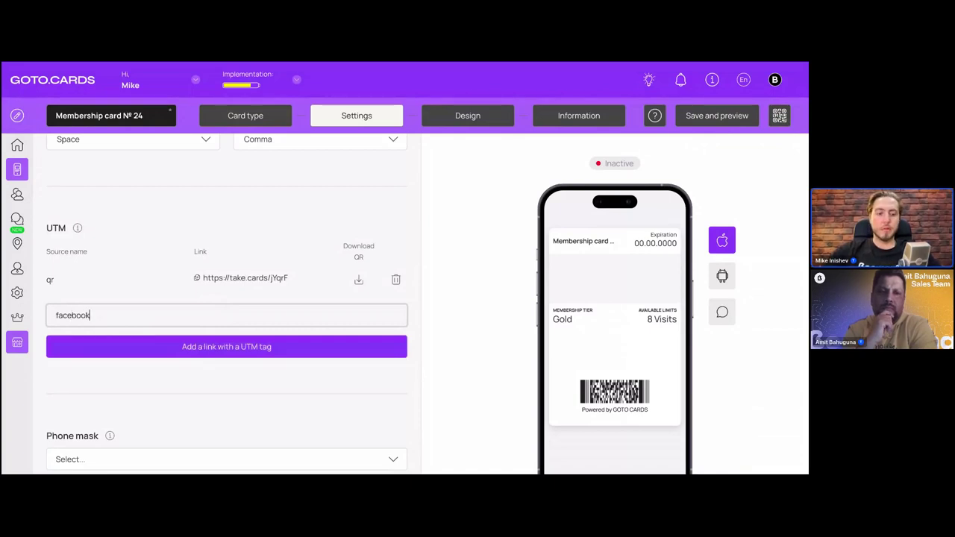
{"action": "key", "text": "Return"}
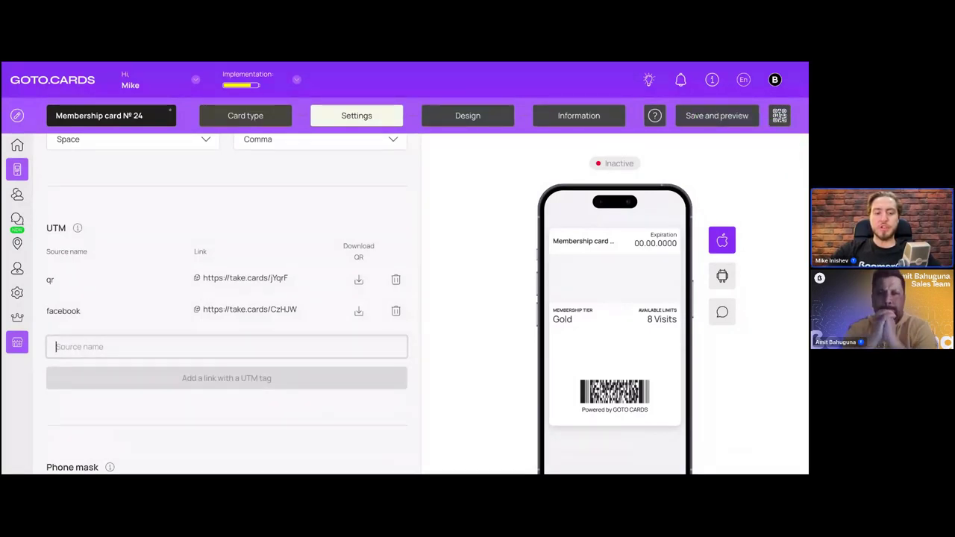
{"action": "type", "text": "ghl_automation"}
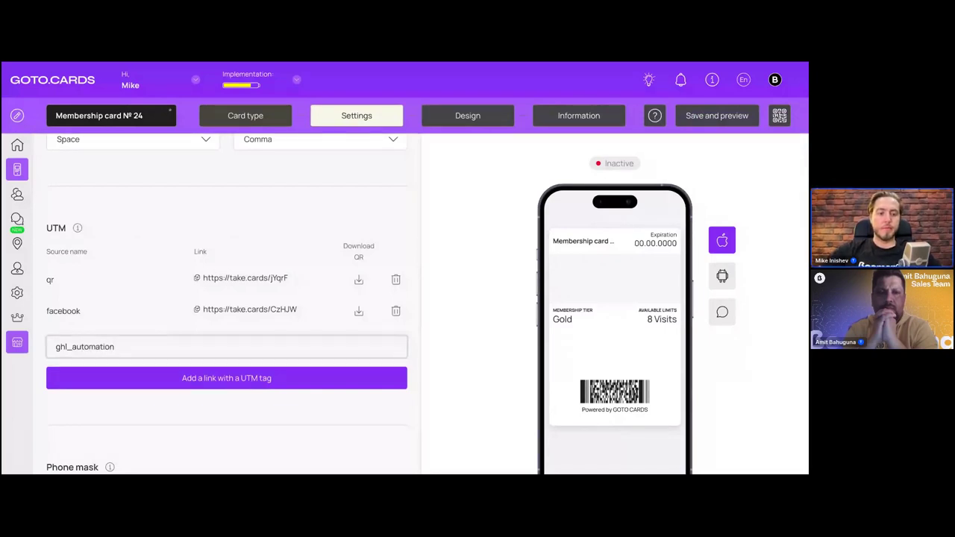
{"action": "key", "text": "Return"}
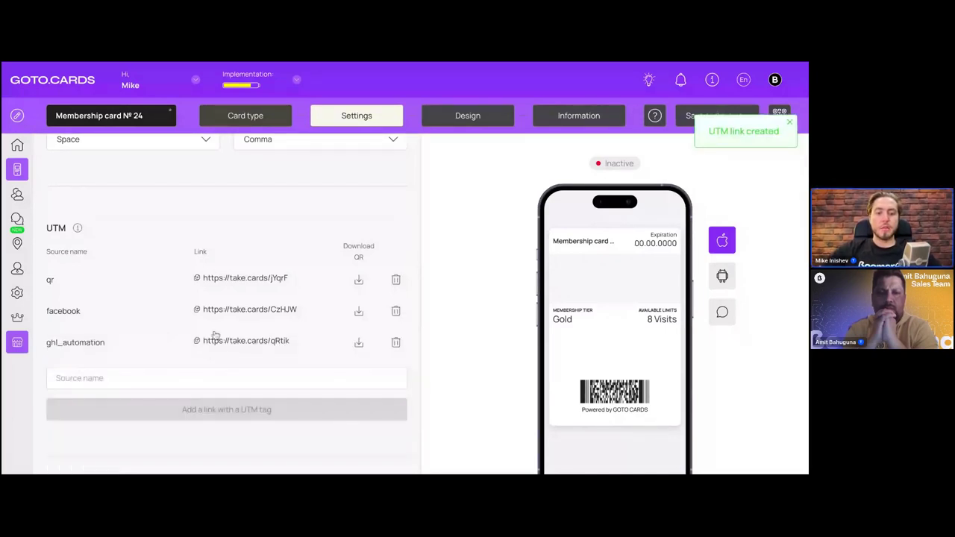
- Copy the facebook UTM link
{"action": "scroll", "coordinate": [238, 249], "scroll_direction": "down", "scroll_amount": 1}
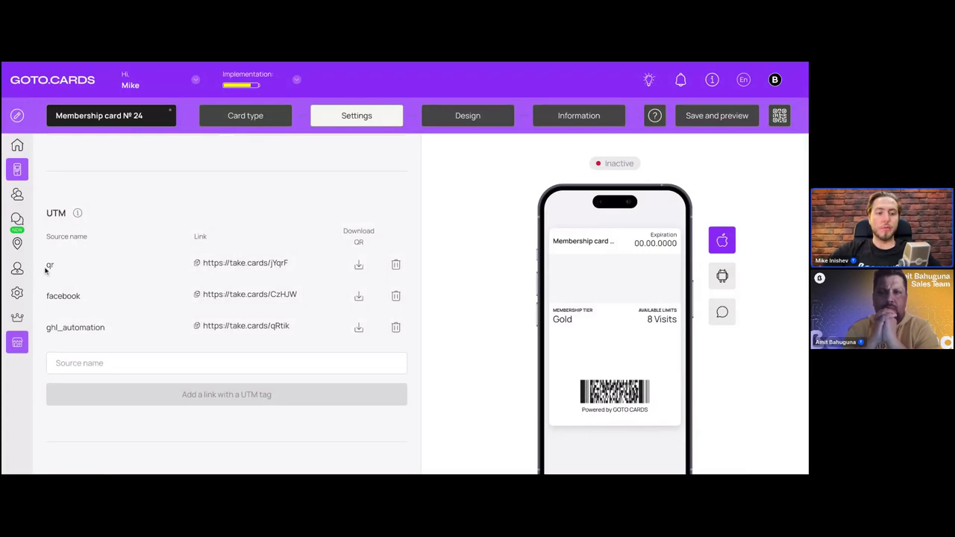
{"action": "left_click_drag", "start_coordinate": [64, 295], "coordinate": [149, 327]}
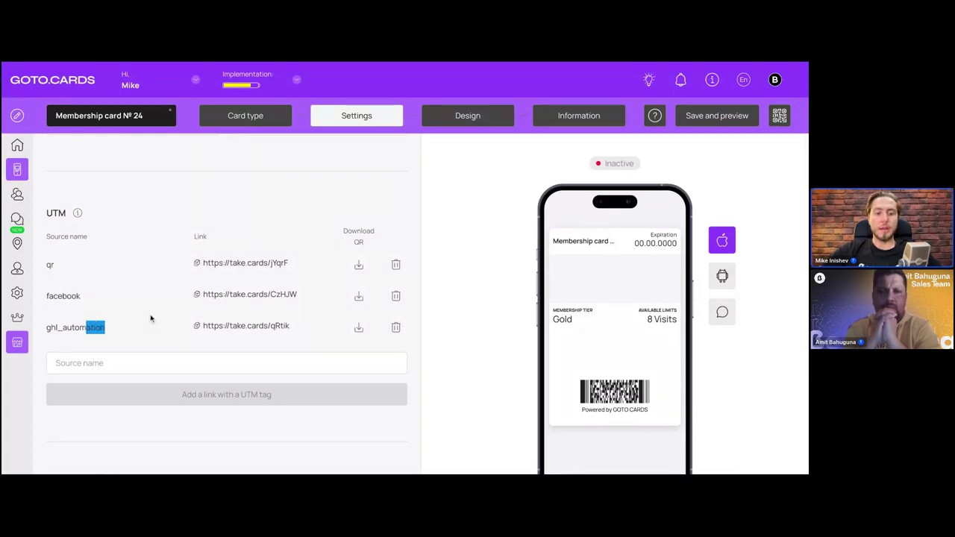
{"action": "scroll", "coordinate": [241, 292], "scroll_direction": "down", "scroll_amount": 1}
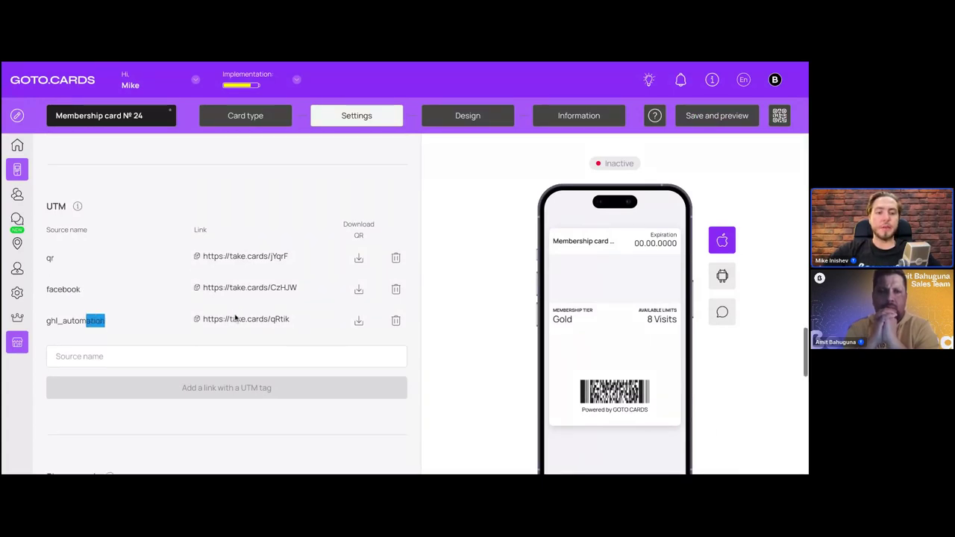
{"action": "left_click", "coordinate": [270, 275]}
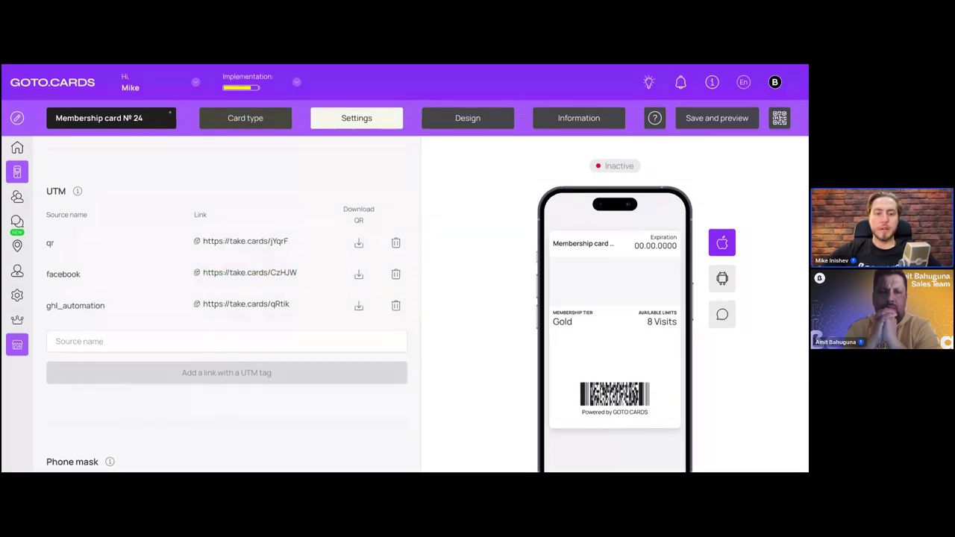
- Set the phone mask country to United States
{"action": "scroll", "coordinate": [177, 362], "scroll_direction": "down", "scroll_amount": 3}
{"action": "scroll", "coordinate": [176, 362], "scroll_direction": "up", "scroll_amount": 1}
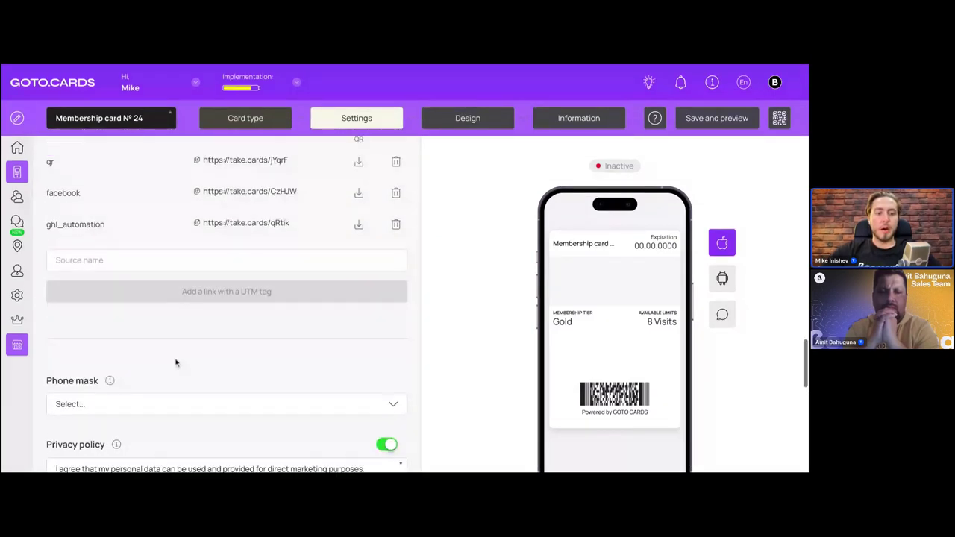
{"action": "scroll", "coordinate": [176, 363], "scroll_direction": "down", "scroll_amount": 4}
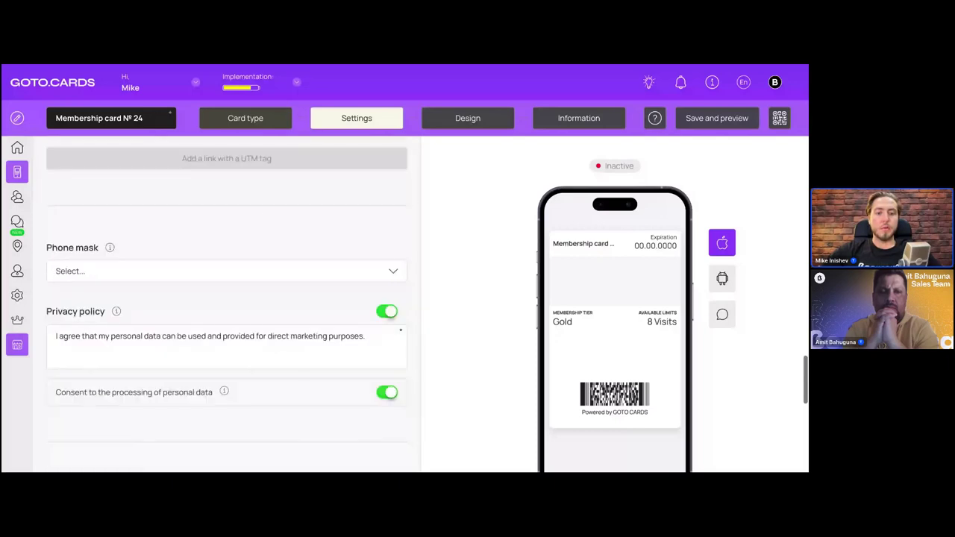
{"action": "left_click", "coordinate": [256, 275]}
{"action": "type", "text": "United"}
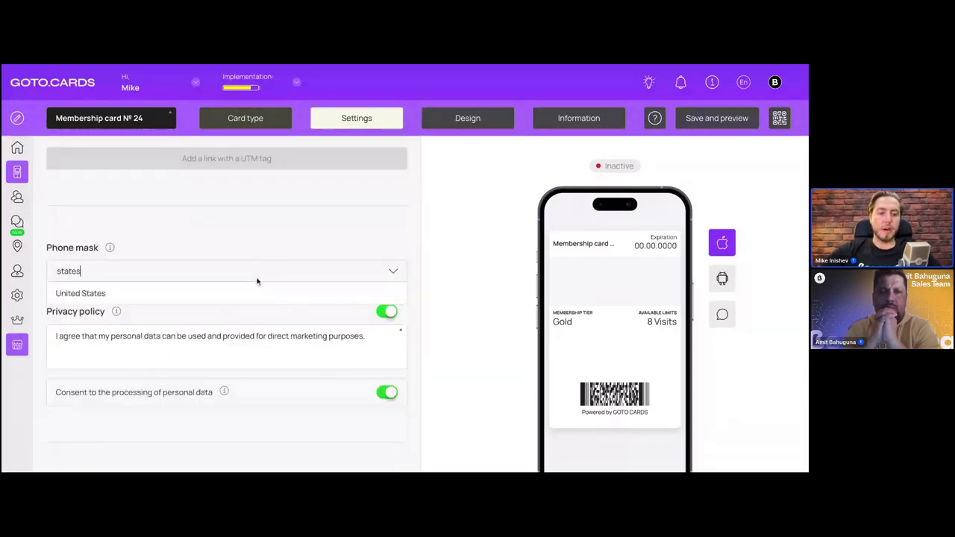
{"action": "key", "text": "Return"}
{"action": "scroll", "coordinate": [96, 323], "scroll_direction": "down", "scroll_amount": 8}
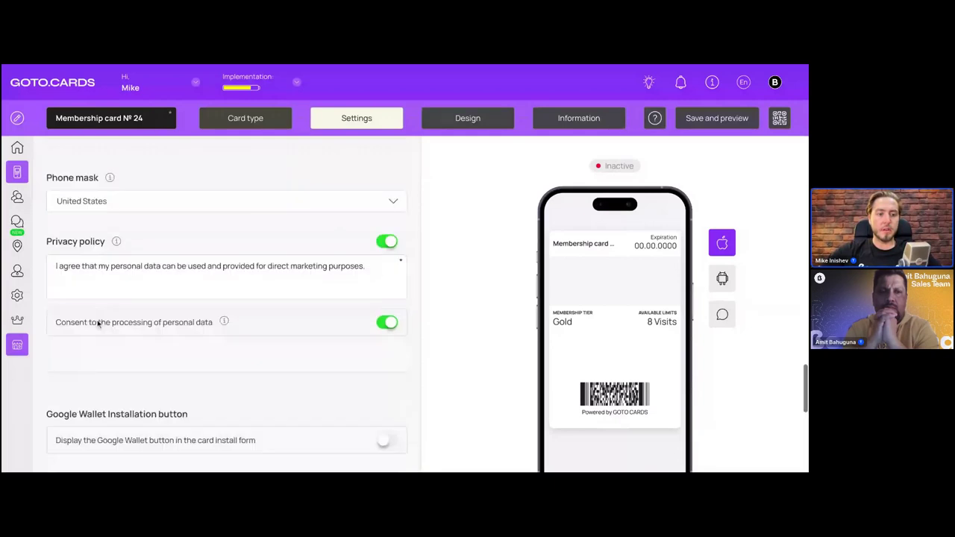
{"action": "scroll", "coordinate": [172, 278], "scroll_direction": "up", "scroll_amount": 2}
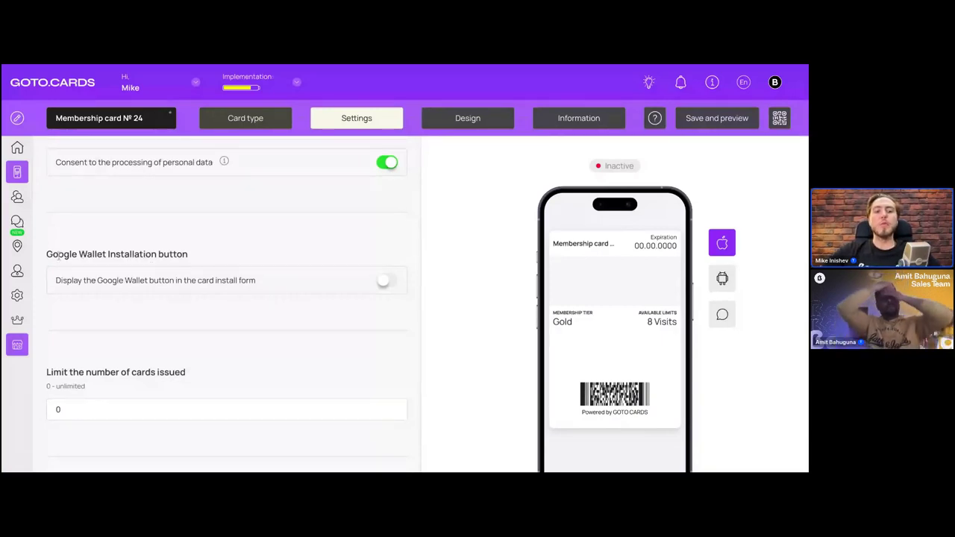
{"action": "left_click_drag", "start_coordinate": [47, 254], "coordinate": [108, 254]}
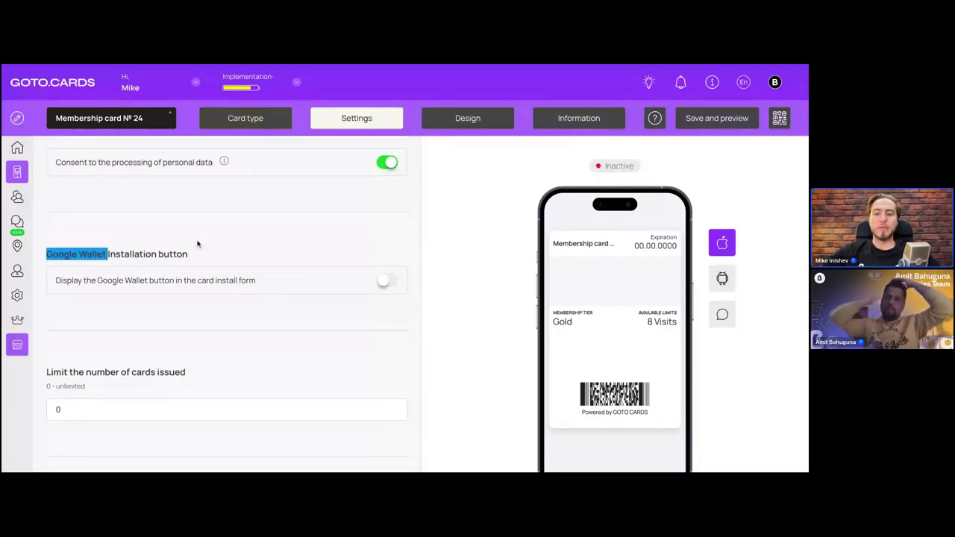
{"action": "left_click_drag", "start_coordinate": [187, 254], "coordinate": [78, 255]}
{"action": "left_click", "coordinate": [76, 254]}
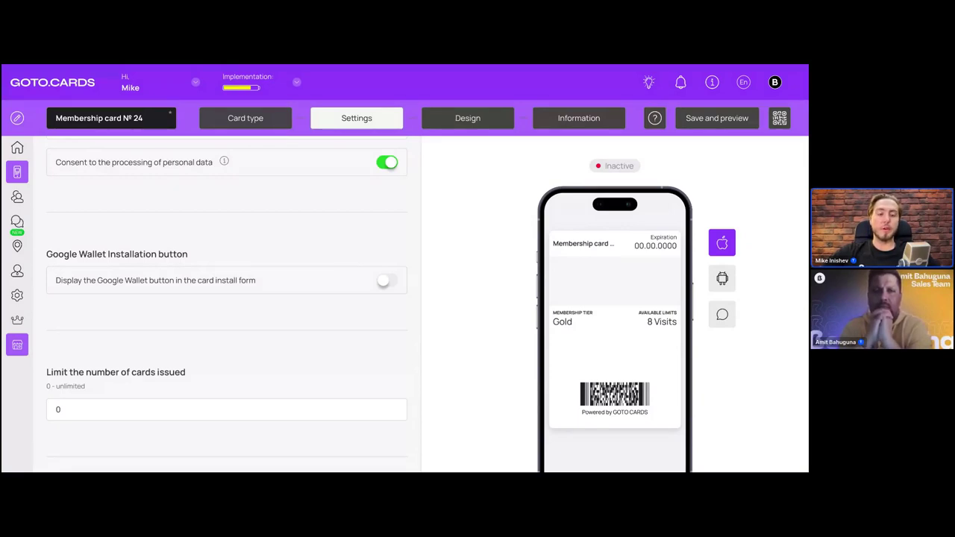
{"action": "scroll", "coordinate": [226, 306], "scroll_direction": "down", "scroll_amount": 1}
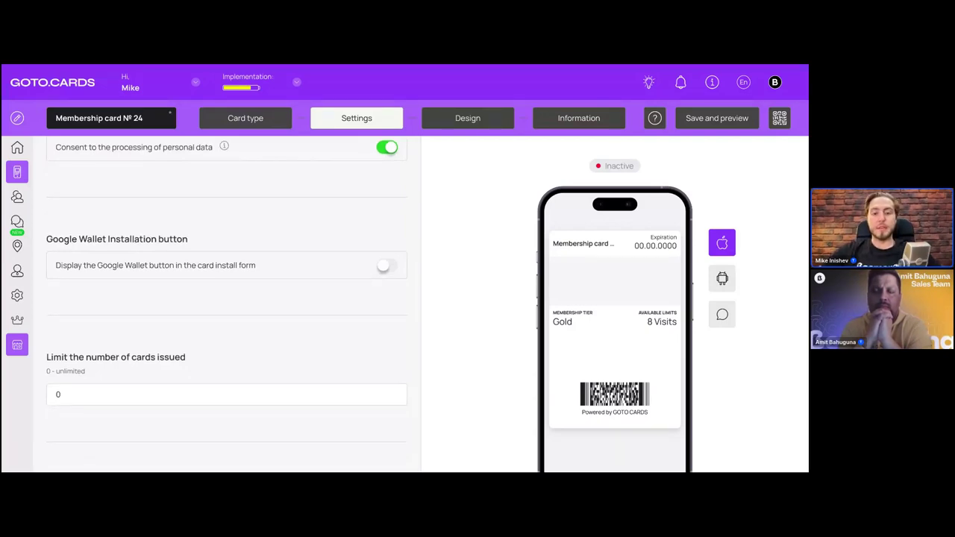
- Change the 'Limit the number of cards issued' value from 0 to 100
{"action": "scroll", "coordinate": [226, 306], "scroll_direction": "down", "scroll_amount": 1}
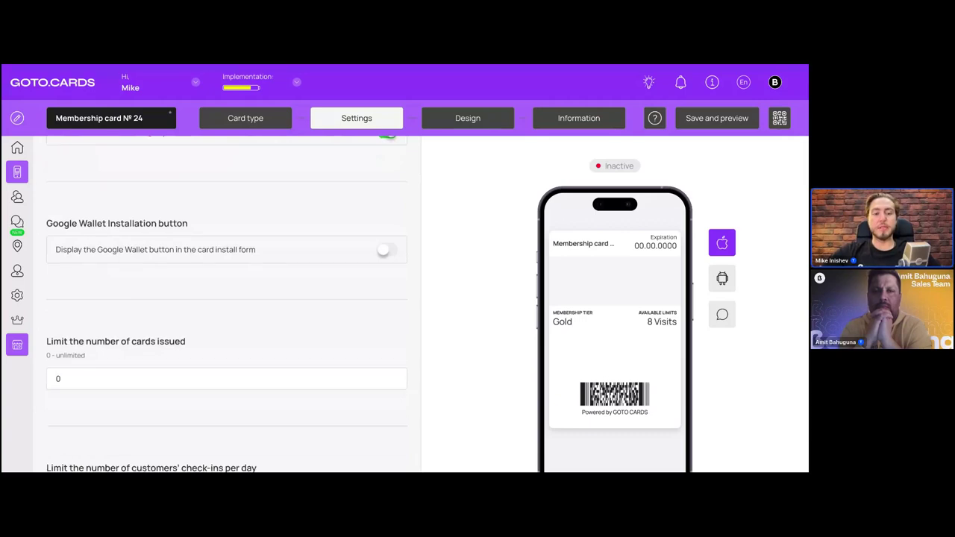
{"action": "scroll", "coordinate": [226, 306], "scroll_direction": "down", "scroll_amount": 3}
{"action": "scroll", "coordinate": [145, 258], "scroll_direction": "down", "scroll_amount": 3}
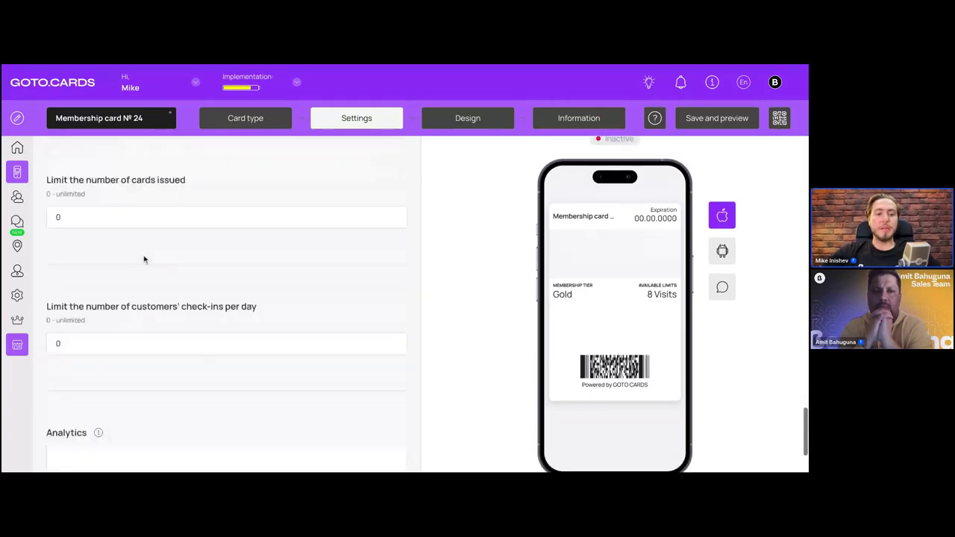
{"action": "left_click_drag", "start_coordinate": [131, 180], "coordinate": [235, 186]}
{"action": "left_click", "coordinate": [235, 186]}
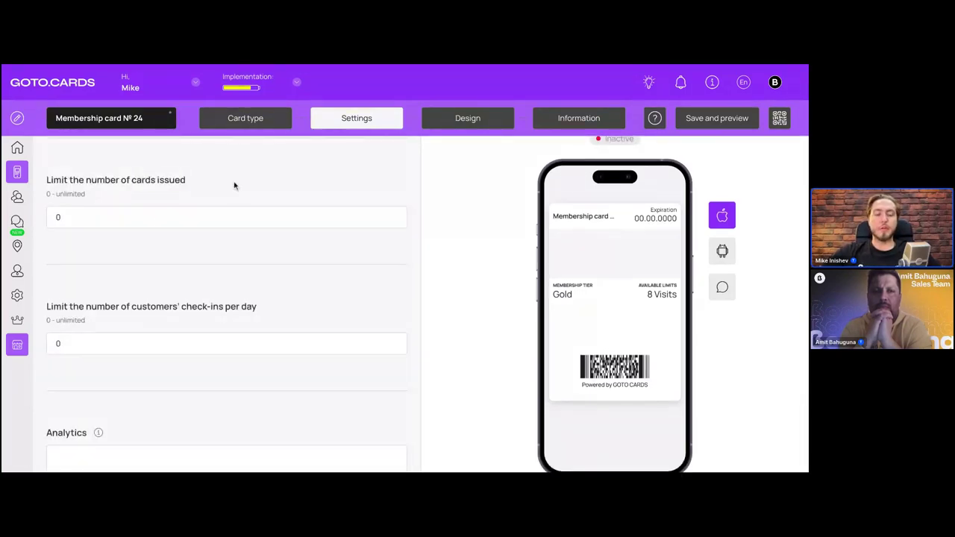
{"action": "left_click", "coordinate": [127, 224]}
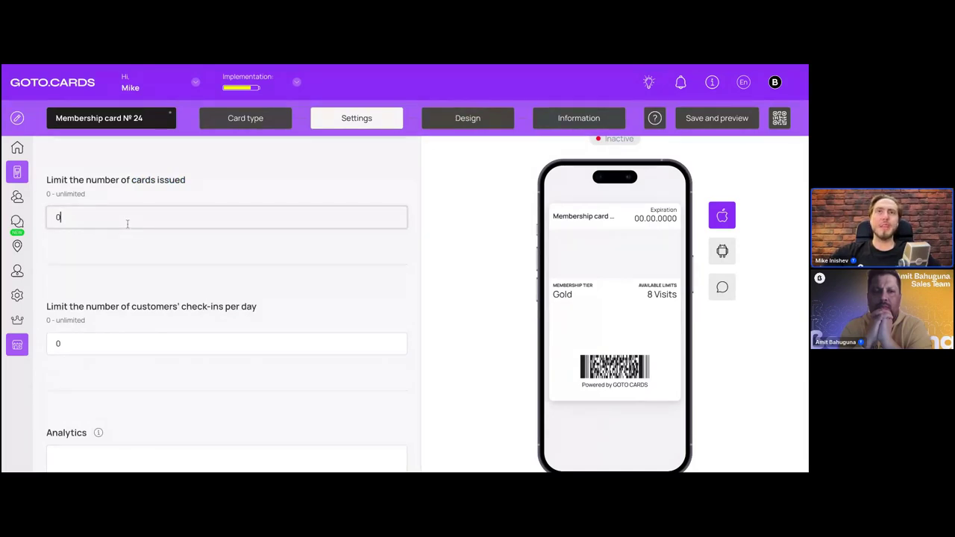
{"action": "key", "text": "BackSpace"}
{"action": "type", "text": "100"}
{"action": "left_click", "coordinate": [203, 255]}
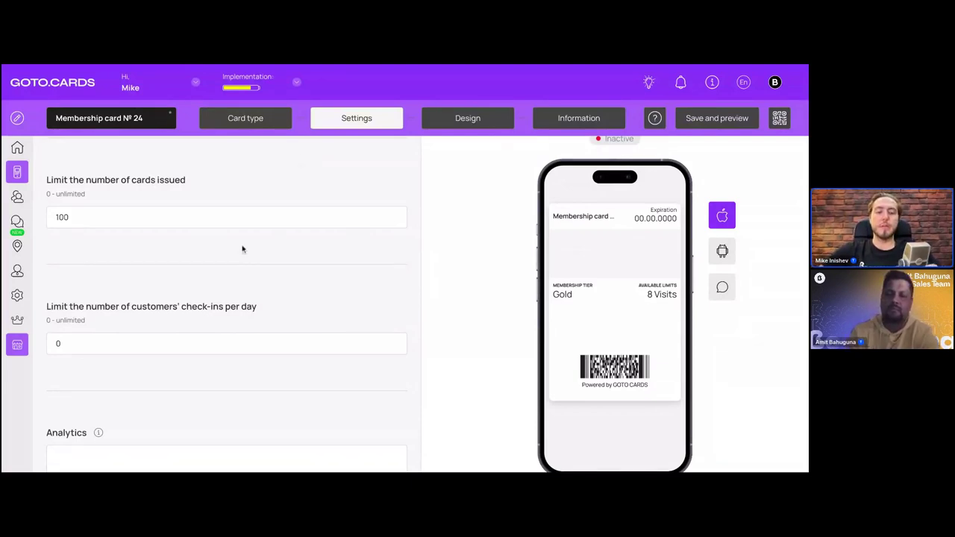
- Move down to the customers' check-ins per day limit and select its field
{"action": "scroll", "coordinate": [427, 301], "scroll_direction": "down", "scroll_amount": 1}
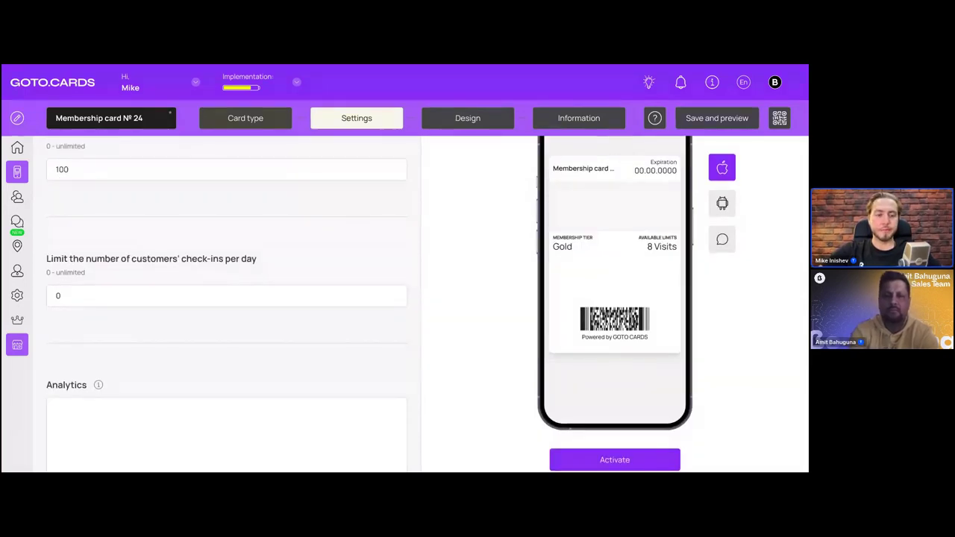
{"action": "scroll", "coordinate": [428, 303], "scroll_direction": "down", "scroll_amount": 1}
{"action": "scroll", "coordinate": [134, 258], "scroll_direction": "down", "scroll_amount": 1}
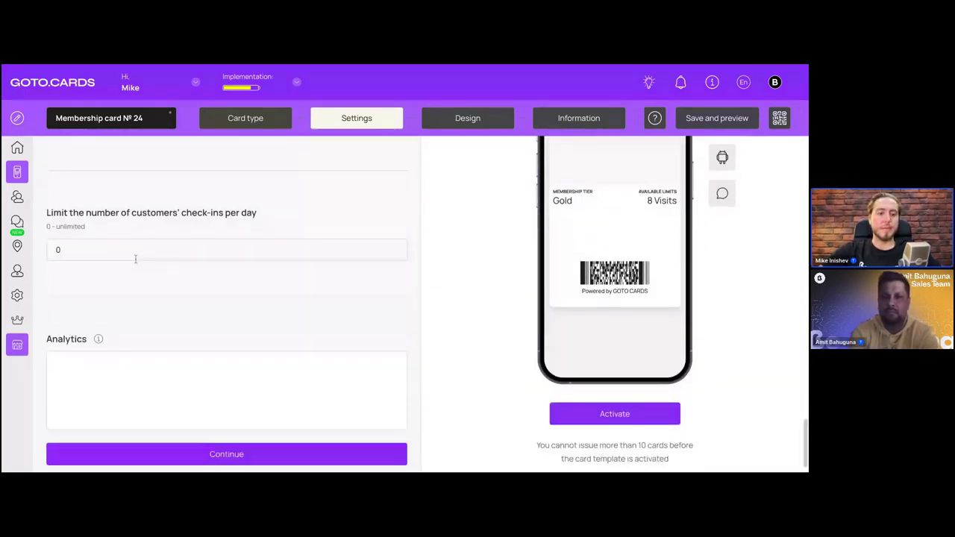
{"action": "scroll", "coordinate": [72, 203], "scroll_direction": "down", "scroll_amount": 1}
{"action": "left_click_drag", "start_coordinate": [47, 179], "coordinate": [254, 180]}
{"action": "left_click", "coordinate": [254, 180]}
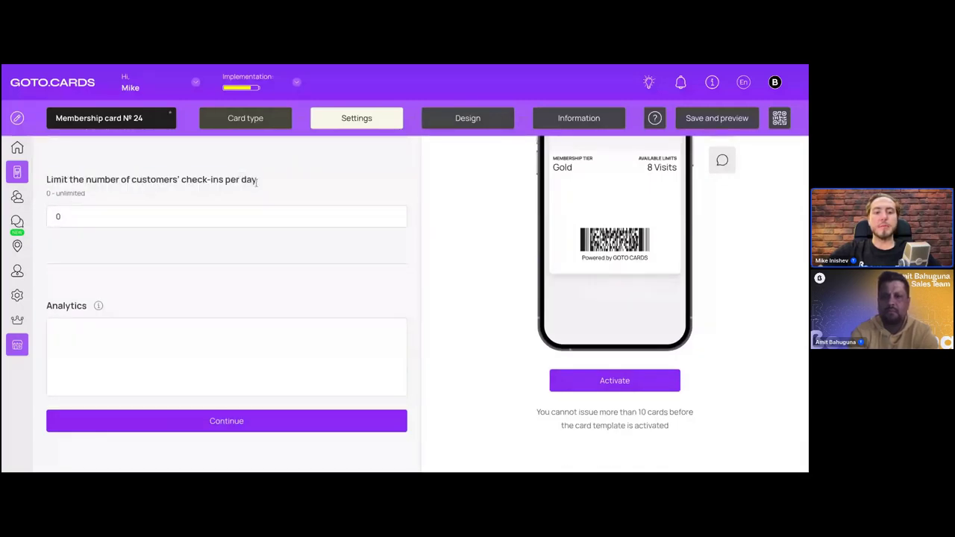
{"action": "left_click", "coordinate": [246, 213]}
{"action": "scroll", "coordinate": [216, 207], "scroll_direction": "up", "scroll_amount": 2}
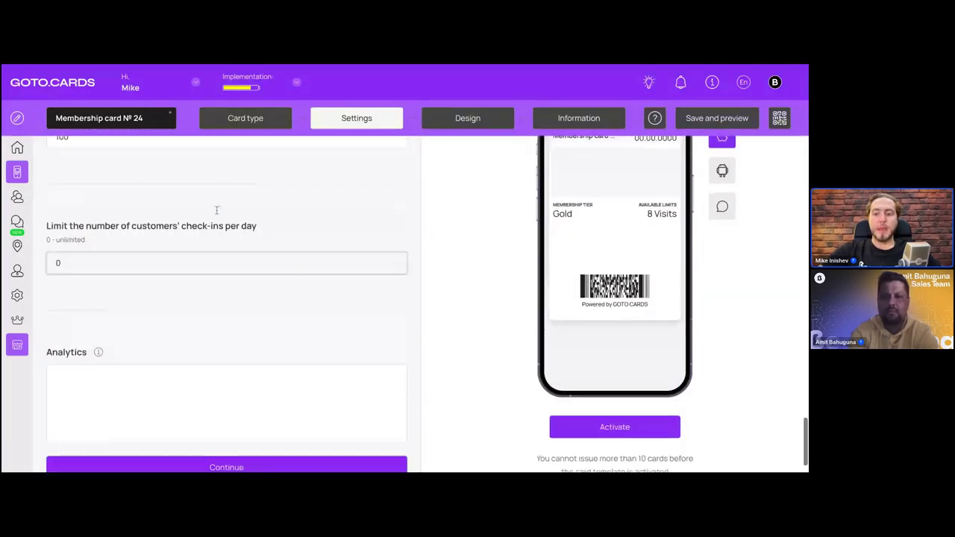
{"action": "scroll", "coordinate": [216, 209], "scroll_direction": "up", "scroll_amount": 2}
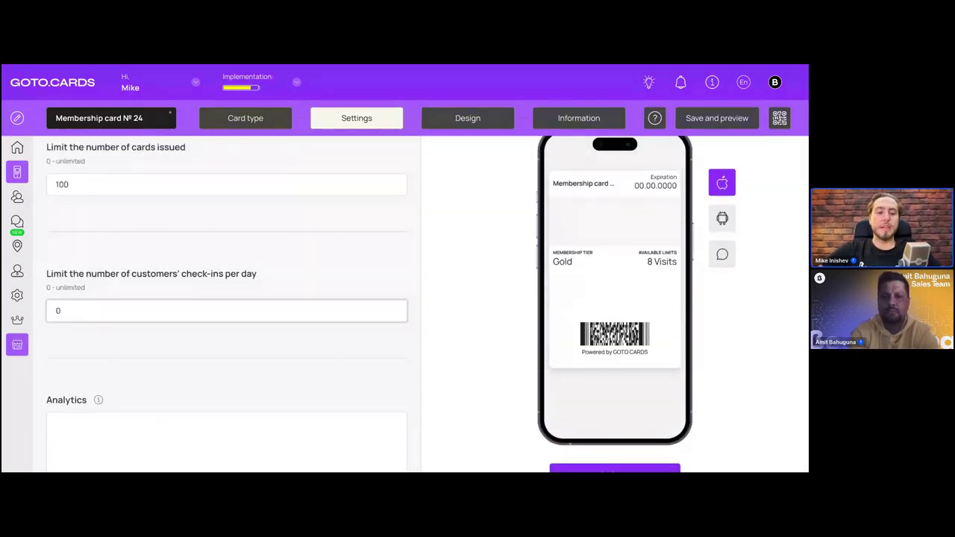
{"action": "left_click_drag", "start_coordinate": [68, 274], "coordinate": [173, 273]}
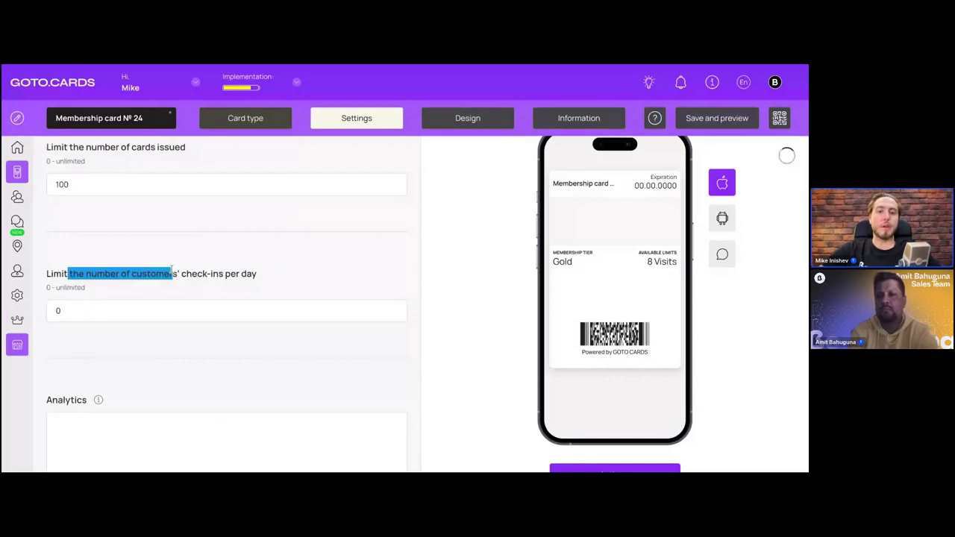
{"action": "left_click", "coordinate": [296, 254]}
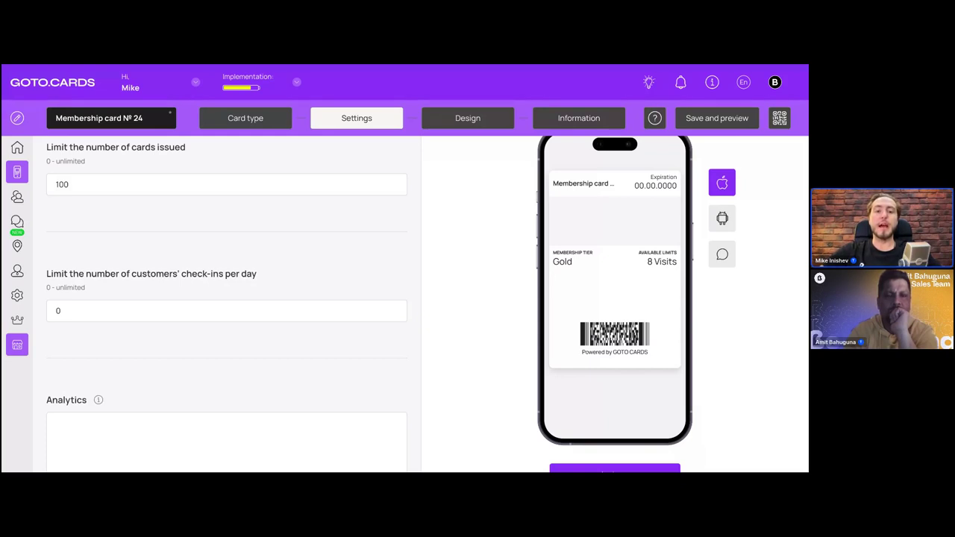
{"action": "left_click_drag", "start_coordinate": [240, 275], "coordinate": [132, 275]}
{"action": "left_click", "coordinate": [149, 276]}
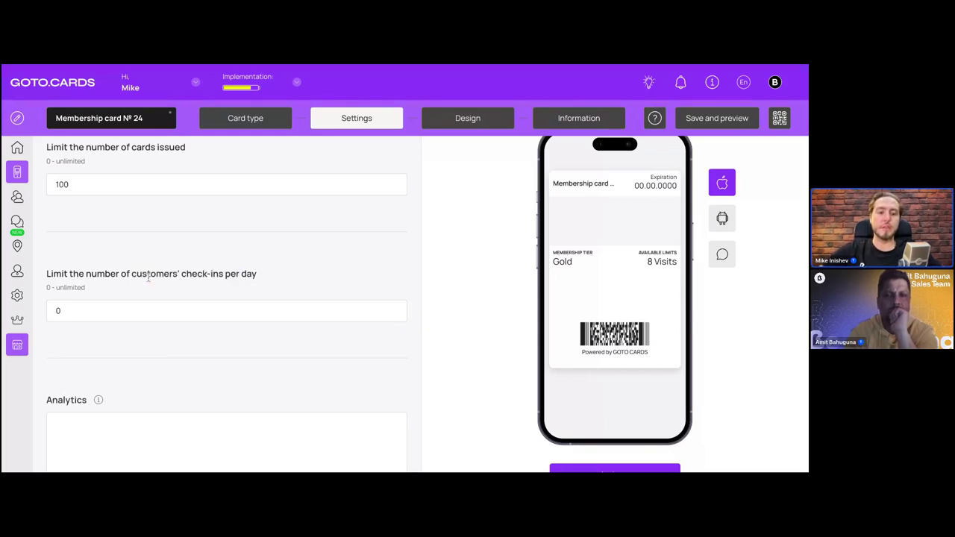
{"action": "left_click", "coordinate": [105, 312]}
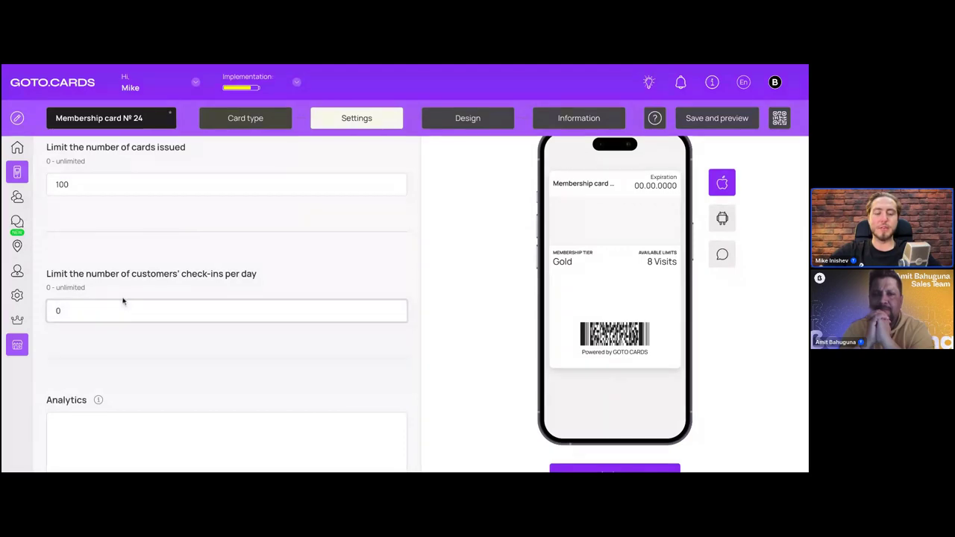
- Change the customers' check-ins per day limit from 0 to 2
{"action": "double_click", "coordinate": [89, 309]}
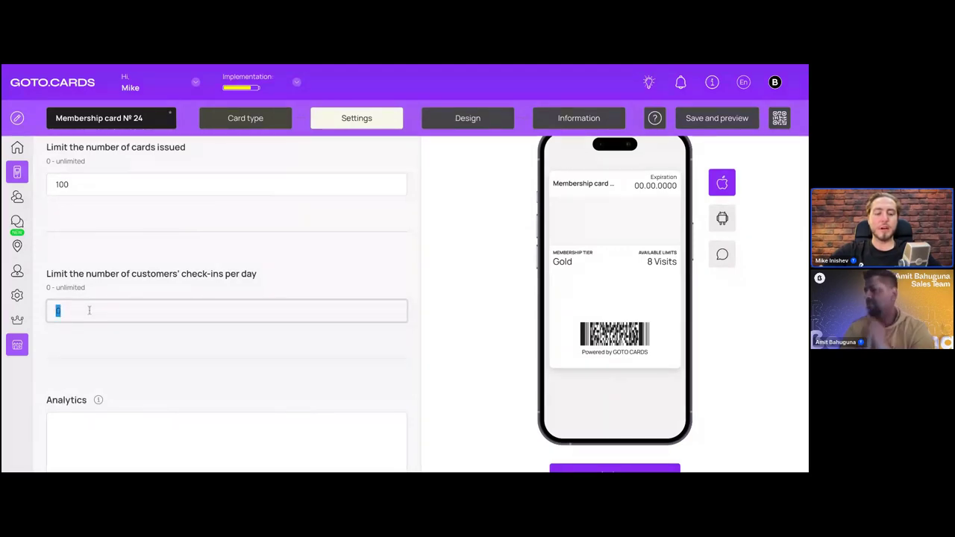
{"action": "type", "text": "2"}
{"action": "left_click", "coordinate": [208, 264]}
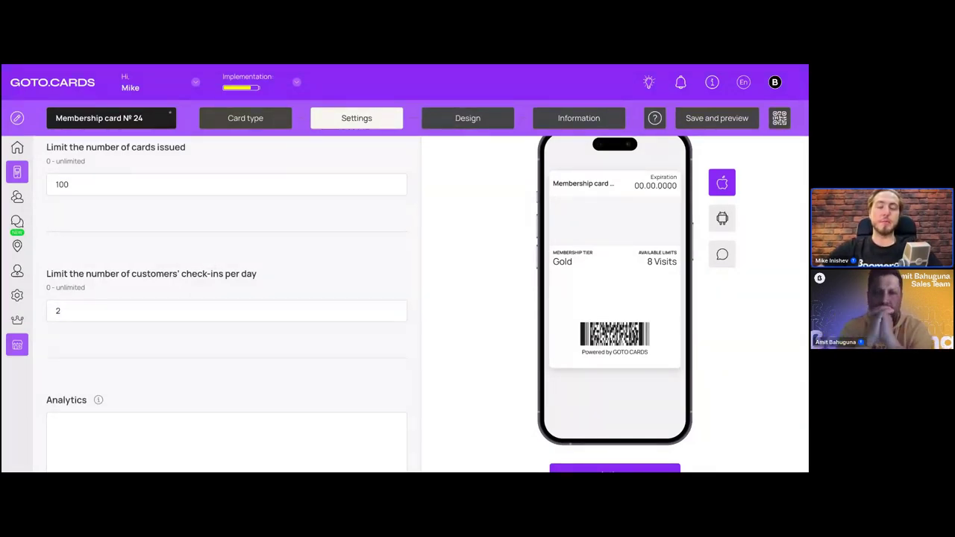
{"action": "scroll", "coordinate": [425, 304], "scroll_direction": "down", "scroll_amount": 1}
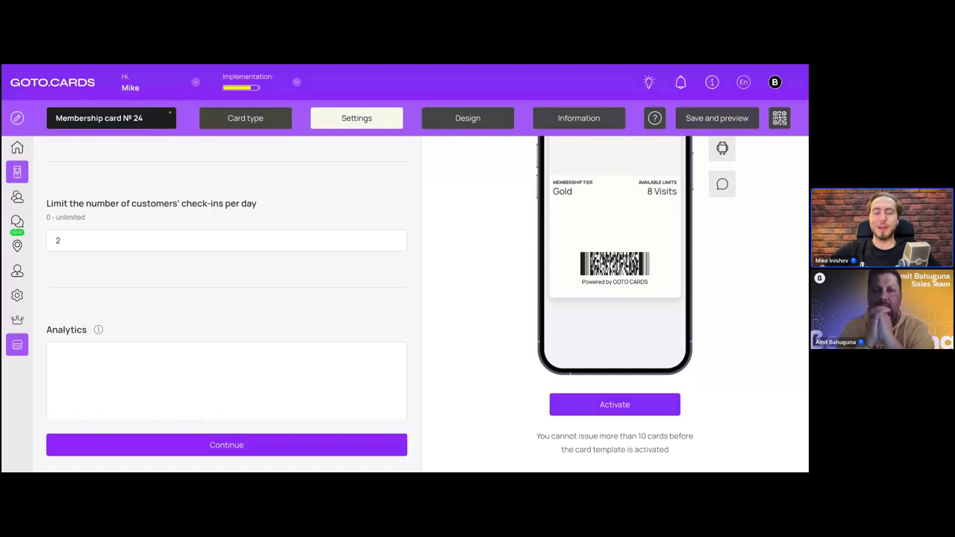
{"action": "scroll", "coordinate": [92, 258], "scroll_direction": "down", "scroll_amount": 1}
{"action": "left_click", "coordinate": [105, 217]}
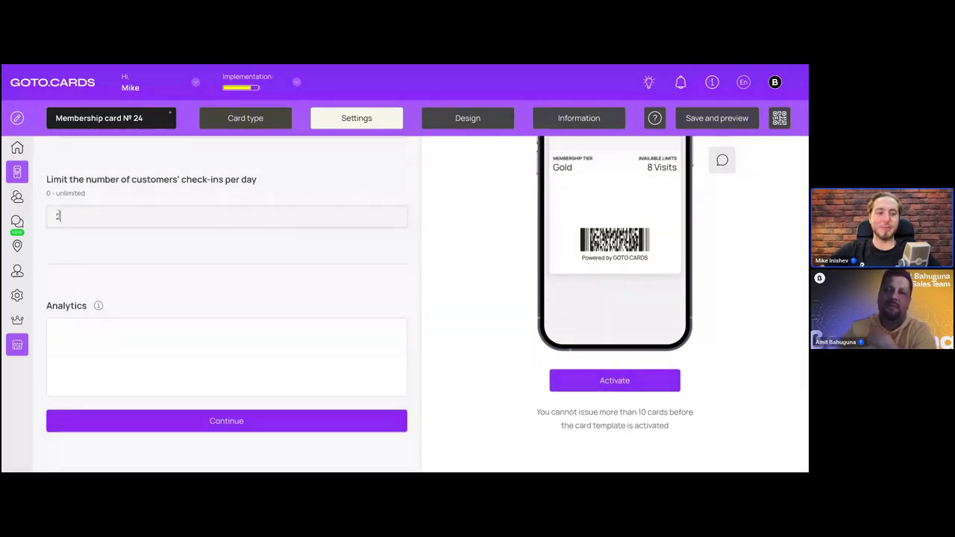
{"action": "left_click", "coordinate": [171, 335]}
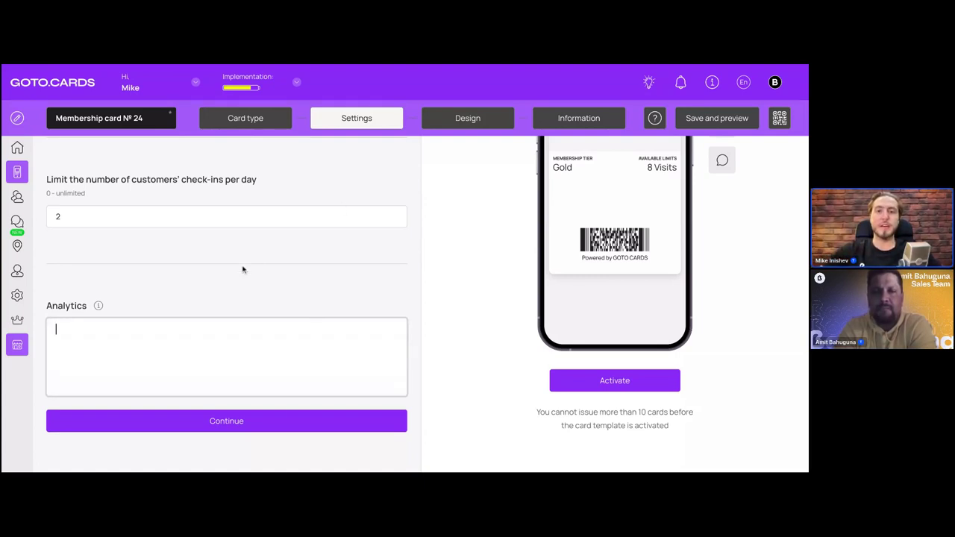
- On the Design page, turn on showing the member's name and photo on the card
{"action": "left_click", "coordinate": [302, 415]}
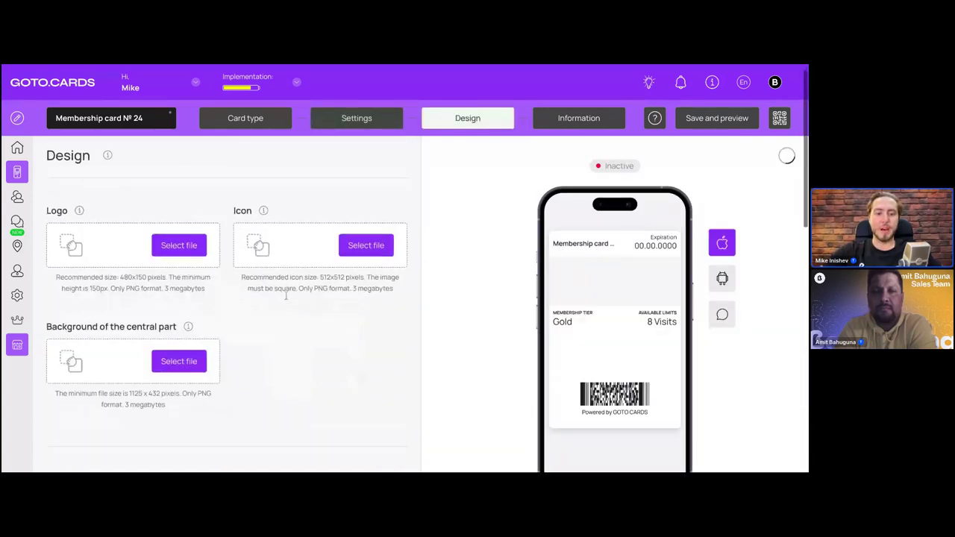
{"action": "scroll", "coordinate": [268, 338], "scroll_direction": "down", "scroll_amount": 1}
{"action": "scroll", "coordinate": [268, 337], "scroll_direction": "down", "scroll_amount": 3}
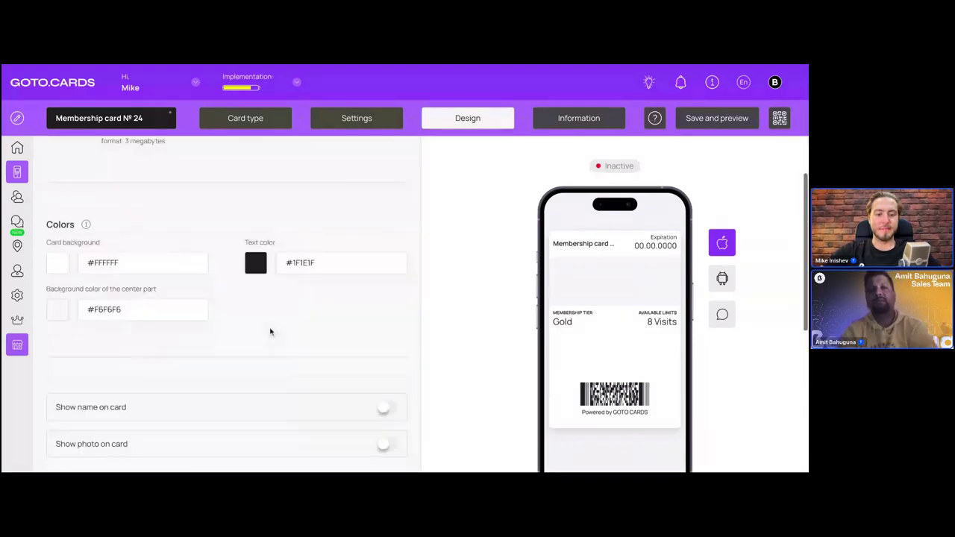
{"action": "left_click", "coordinate": [389, 370]}
{"action": "left_click", "coordinate": [387, 405]}
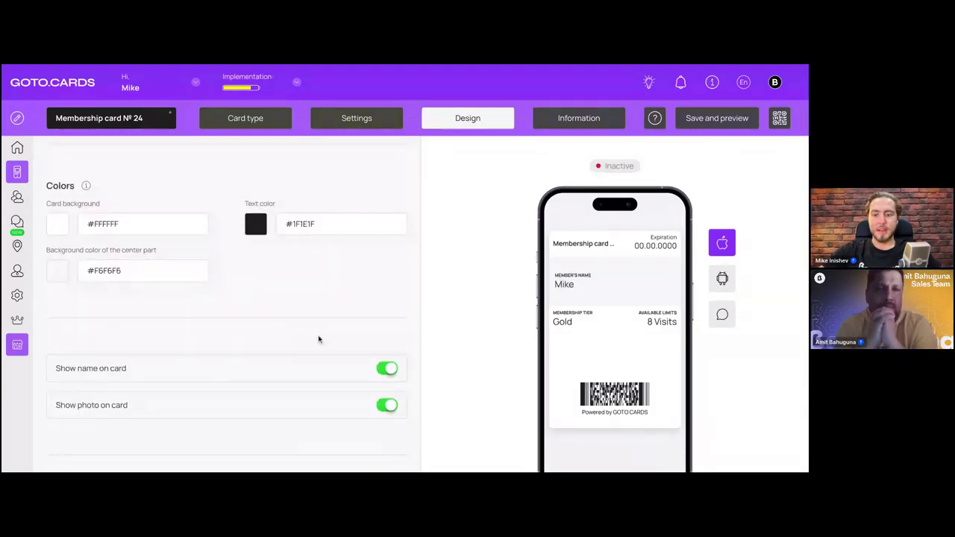
- Review the rest of the design settings, then go to the Information page
{"action": "scroll", "coordinate": [319, 337], "scroll_direction": "down", "scroll_amount": 2}
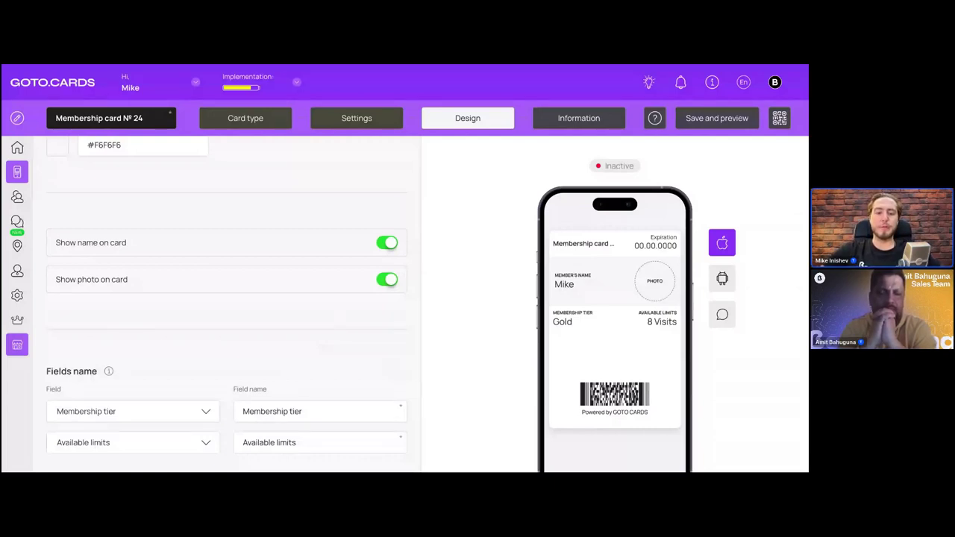
{"action": "scroll", "coordinate": [418, 298], "scroll_direction": "down", "scroll_amount": 2}
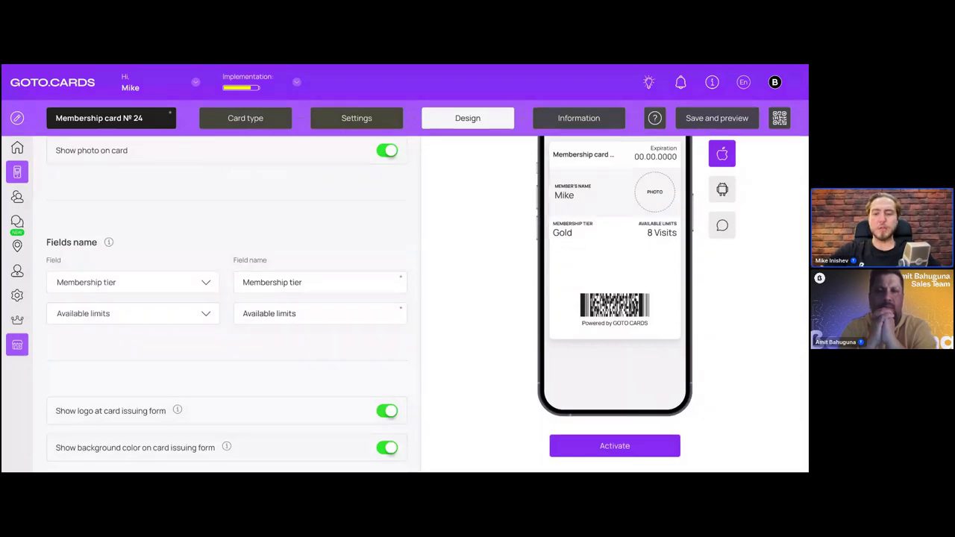
{"action": "scroll", "coordinate": [224, 298], "scroll_direction": "down", "scroll_amount": 1}
{"action": "scroll", "coordinate": [224, 299], "scroll_direction": "up", "scroll_amount": 3}
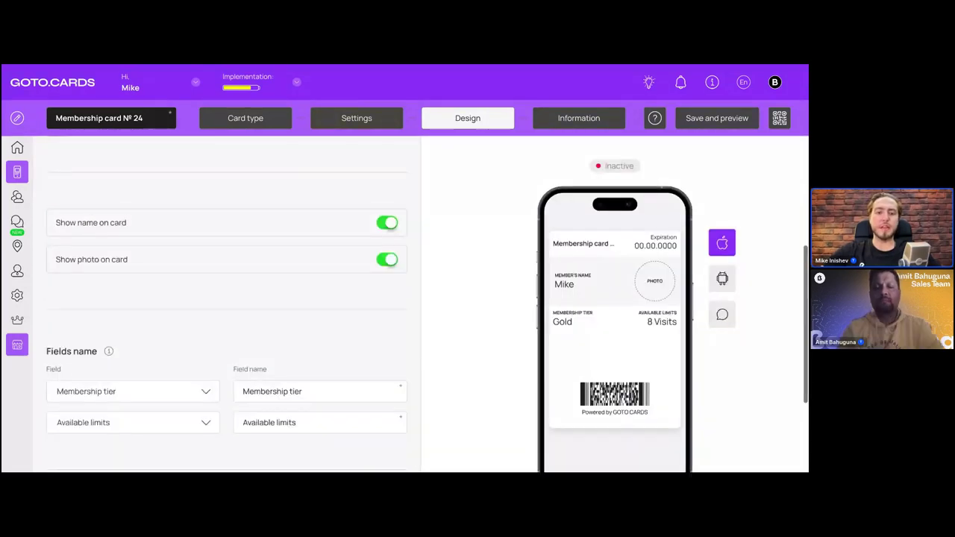
{"action": "scroll", "coordinate": [224, 298], "scroll_direction": "up", "scroll_amount": 3}
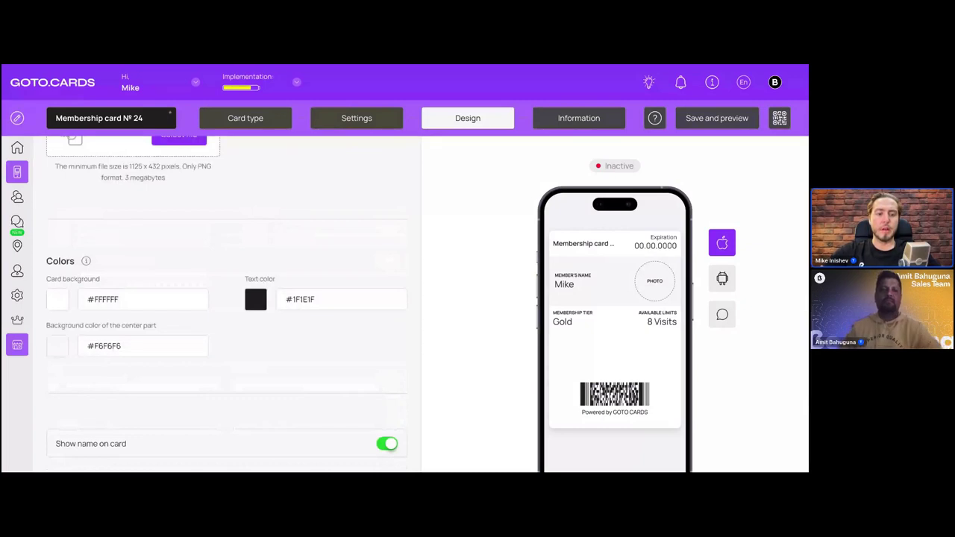
{"action": "scroll", "coordinate": [224, 298], "scroll_direction": "up", "scroll_amount": 2}
{"action": "scroll", "coordinate": [224, 298], "scroll_direction": "up", "scroll_amount": 1}
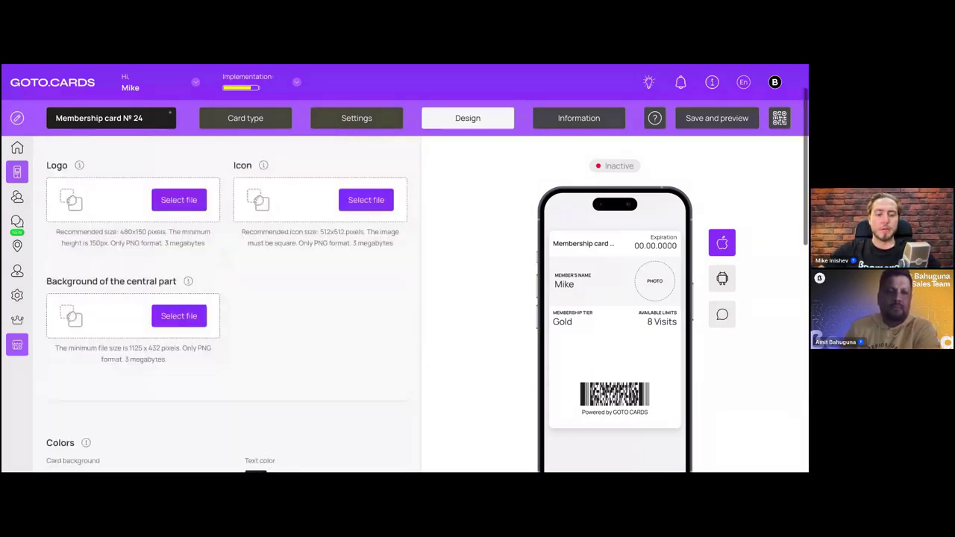
{"action": "scroll", "coordinate": [223, 299], "scroll_direction": "up", "scroll_amount": 1}
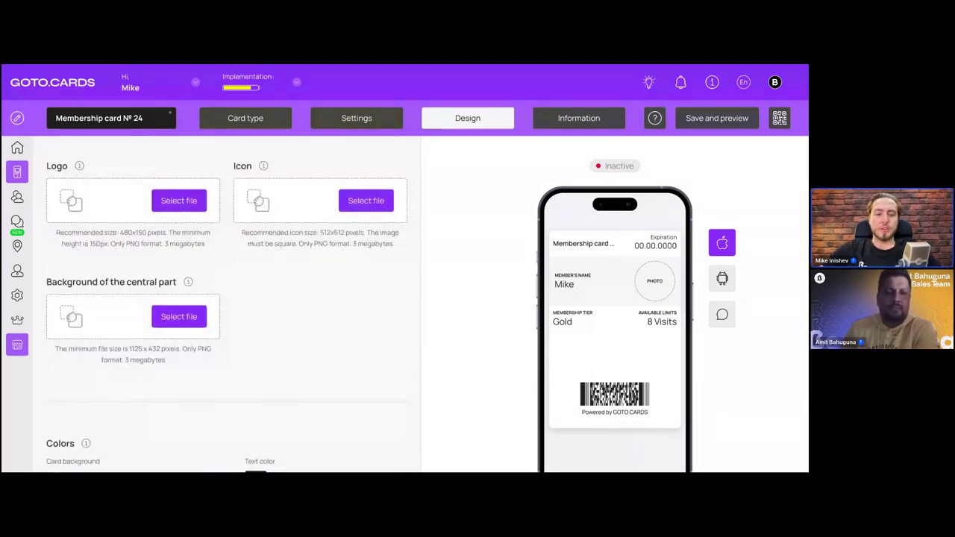
{"action": "scroll", "coordinate": [326, 315], "scroll_direction": "up", "scroll_amount": 1}
{"action": "scroll", "coordinate": [326, 316], "scroll_direction": "up", "scroll_amount": 1}
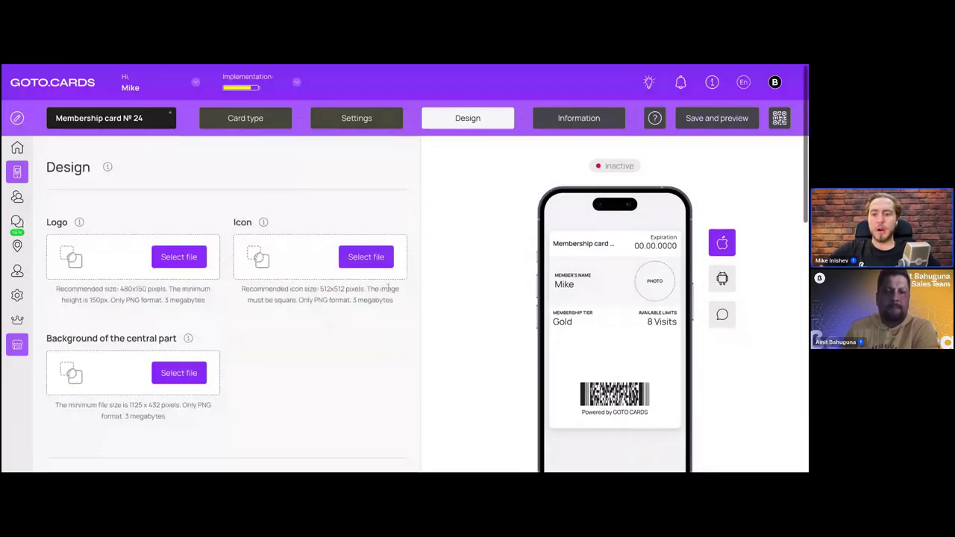
{"action": "scroll", "coordinate": [387, 287], "scroll_direction": "down", "scroll_amount": 3}
{"action": "scroll", "coordinate": [388, 287], "scroll_direction": "down", "scroll_amount": 4}
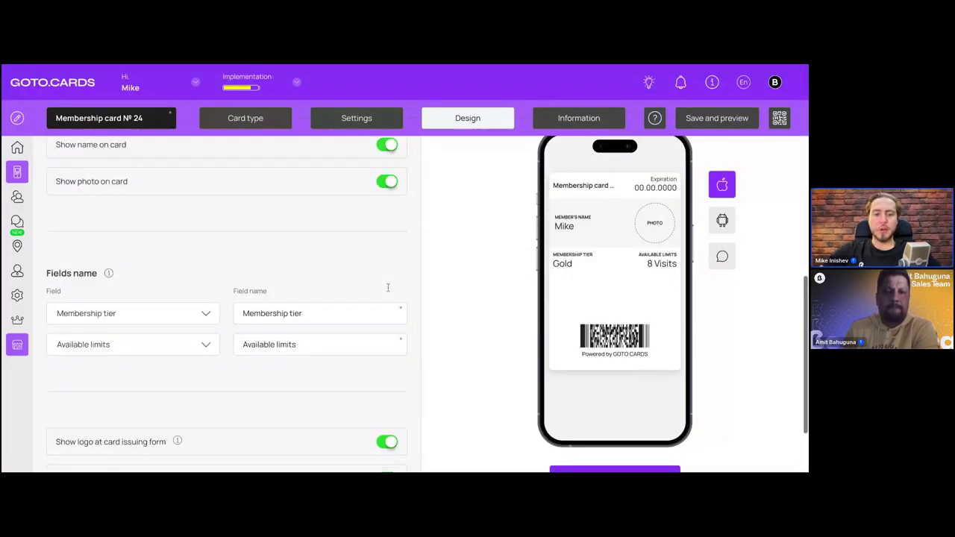
{"action": "scroll", "coordinate": [274, 180], "scroll_direction": "down", "scroll_amount": 1}
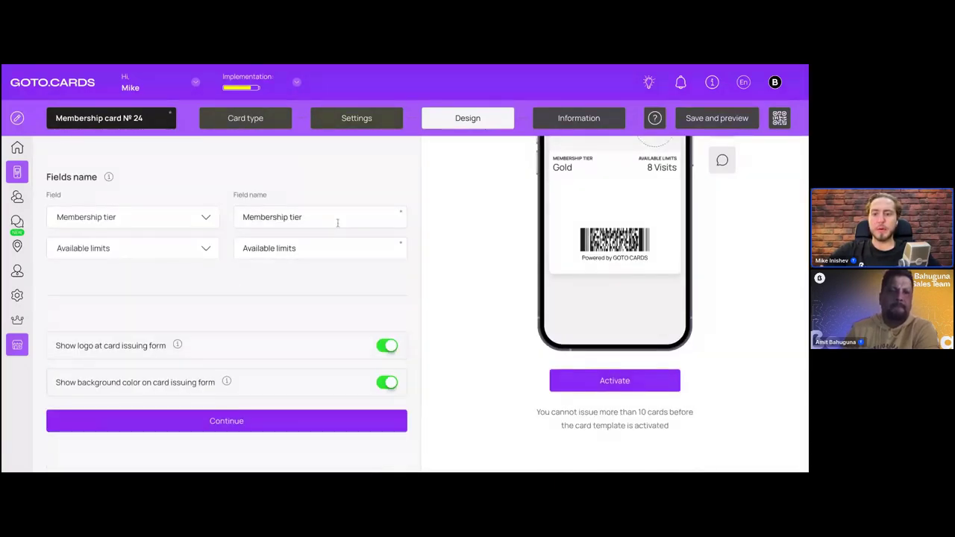
{"action": "scroll", "coordinate": [354, 202], "scroll_direction": "up", "scroll_amount": 5}
{"action": "scroll", "coordinate": [365, 192], "scroll_direction": "up", "scroll_amount": 2}
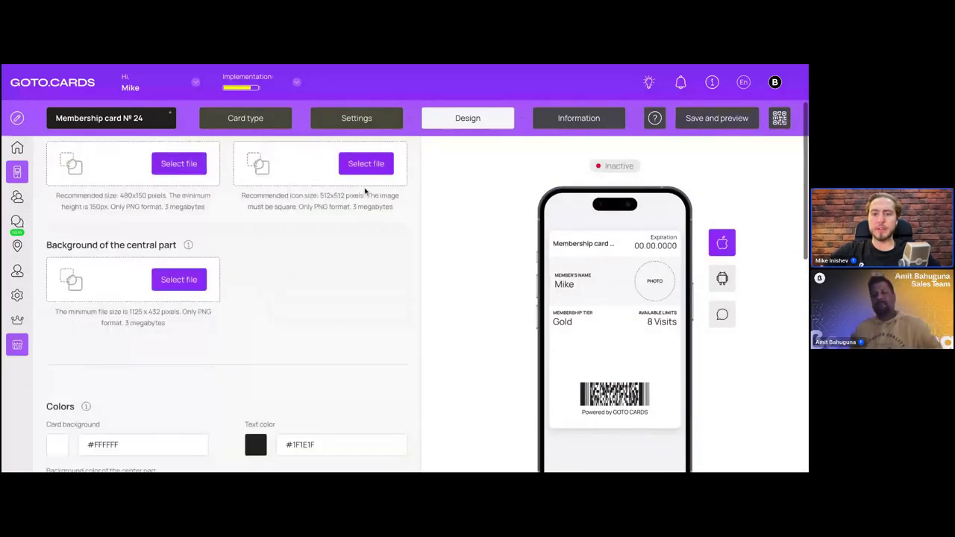
{"action": "left_click", "coordinate": [577, 119]}
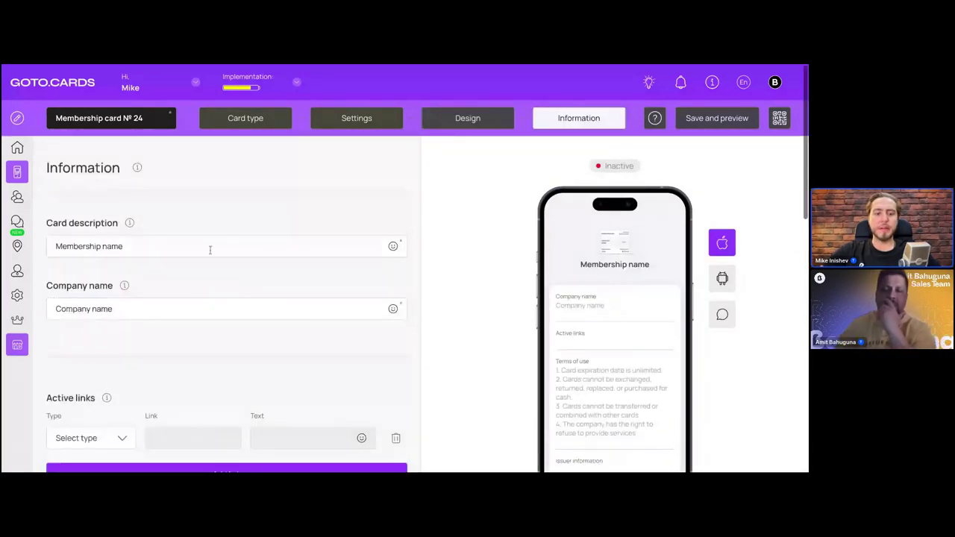
{"action": "scroll", "coordinate": [239, 215], "scroll_direction": "down", "scroll_amount": 1}
{"action": "scroll", "coordinate": [239, 214], "scroll_direction": "up", "scroll_amount": 1}
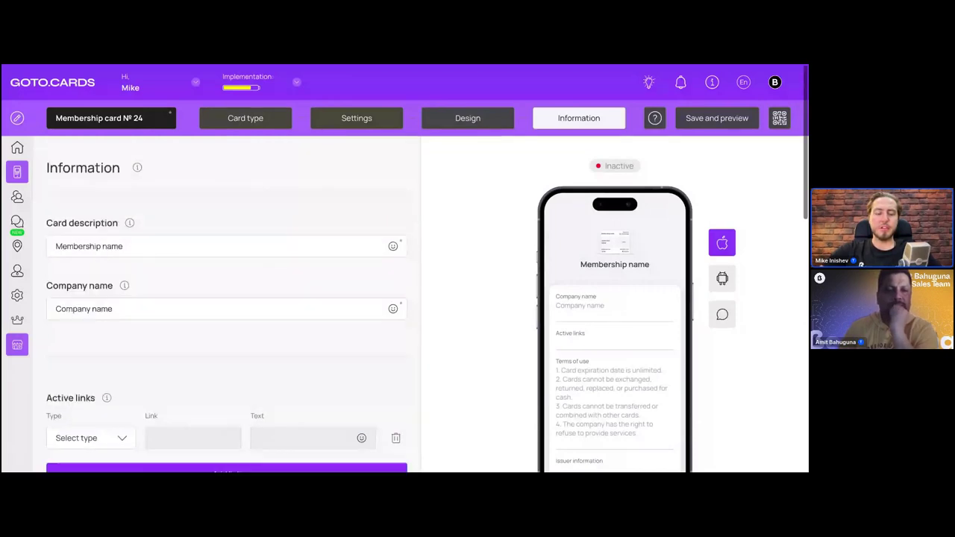
{"action": "scroll", "coordinate": [214, 209], "scroll_direction": "down", "scroll_amount": 1}
{"action": "double_click", "coordinate": [187, 217]}
{"action": "scroll", "coordinate": [187, 218], "scroll_direction": "down", "scroll_amount": 3}
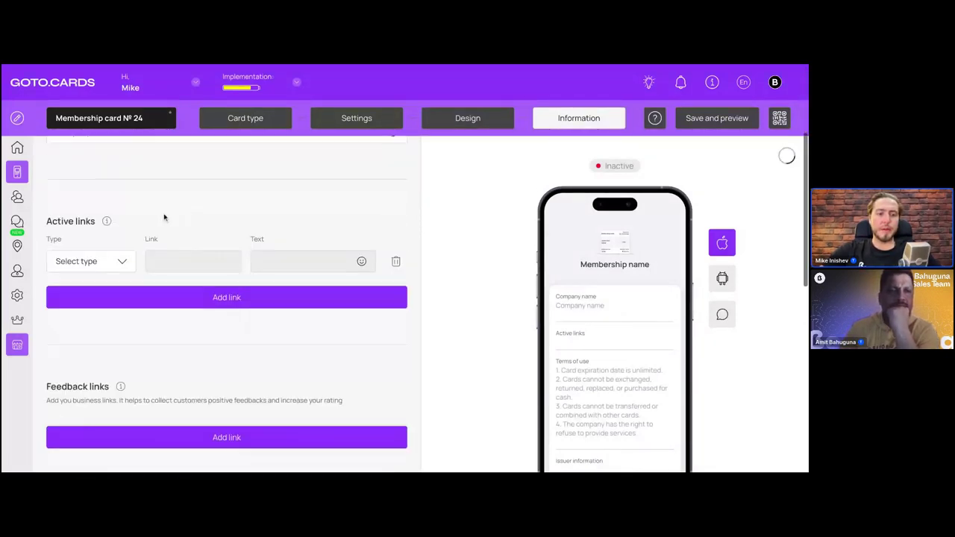
{"action": "scroll", "coordinate": [187, 217], "scroll_direction": "down", "scroll_amount": 4}
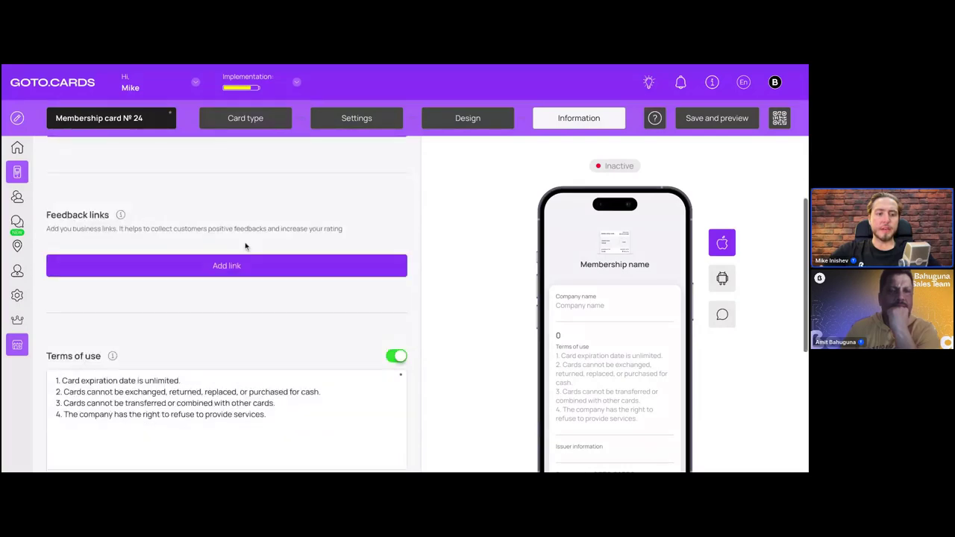
{"action": "scroll", "coordinate": [244, 245], "scroll_direction": "down", "scroll_amount": 6}
{"action": "scroll", "coordinate": [245, 244], "scroll_direction": "down", "scroll_amount": 1}
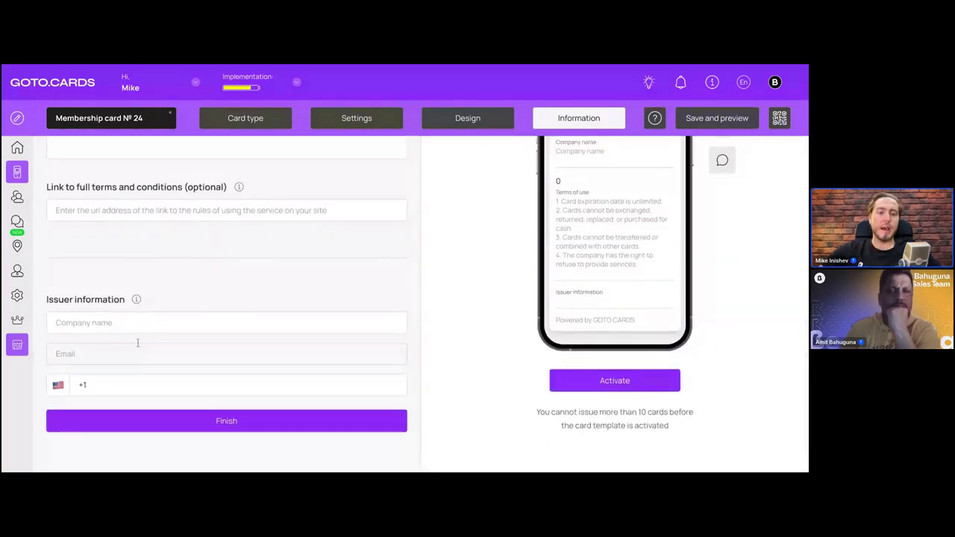
{"action": "scroll", "coordinate": [138, 343], "scroll_direction": "up", "scroll_amount": 3}
{"action": "scroll", "coordinate": [224, 313], "scroll_direction": "up", "scroll_amount": 2}
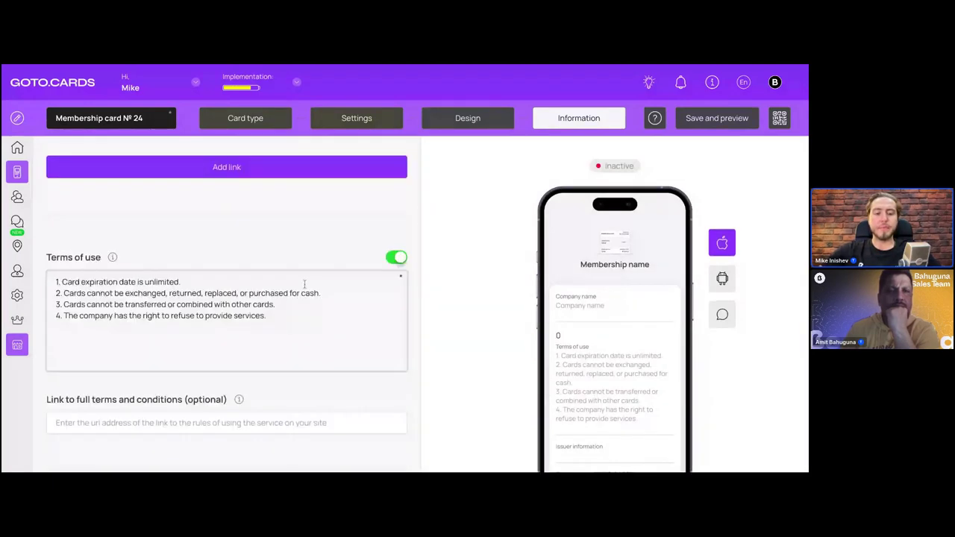
{"action": "key", "text": "Return"}
{"action": "type", "text": "5."}
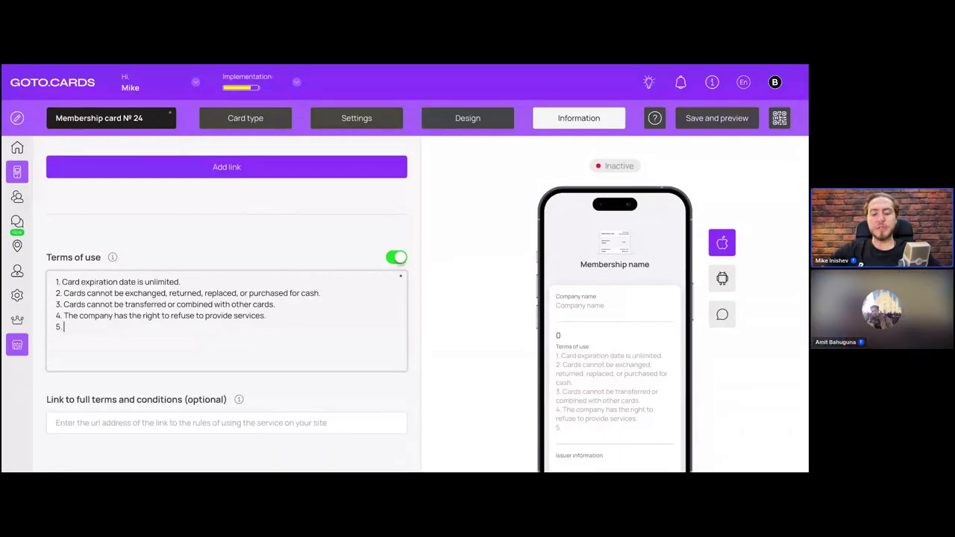
{"action": "key", "text": "BackSpace"}
{"action": "key", "text": "BackSpace"}
{"action": "key", "text": "BackSpace"}
{"action": "key", "text": "BackSpace"}
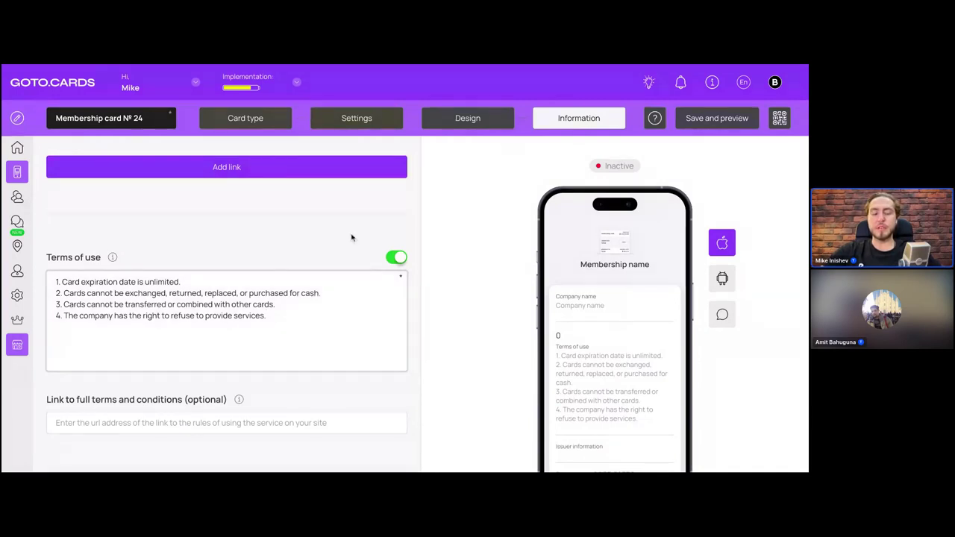
{"action": "scroll", "coordinate": [258, 250], "scroll_direction": "up", "scroll_amount": 10}
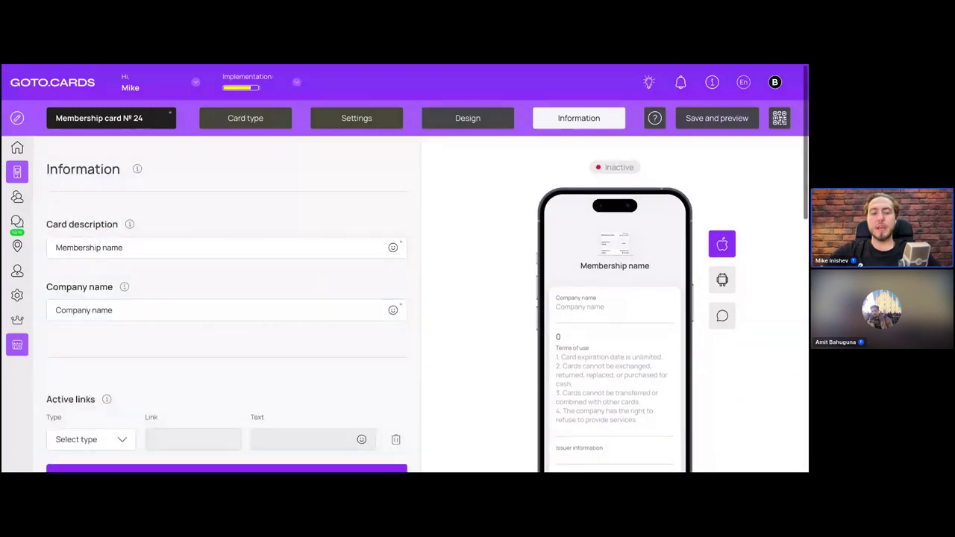
{"action": "scroll", "coordinate": [275, 229], "scroll_direction": "down", "scroll_amount": 1}
{"action": "scroll", "coordinate": [275, 229], "scroll_direction": "up", "scroll_amount": 1}
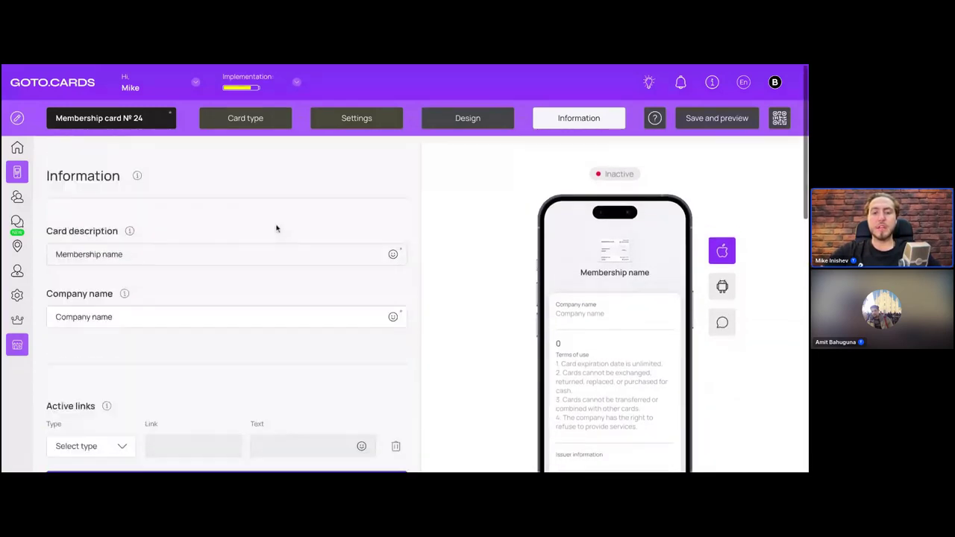
{"action": "left_click", "coordinate": [440, 125]}
- Look over the Settings, Card type, Design and Information pages of the template
{"action": "left_click", "coordinate": [341, 121]}
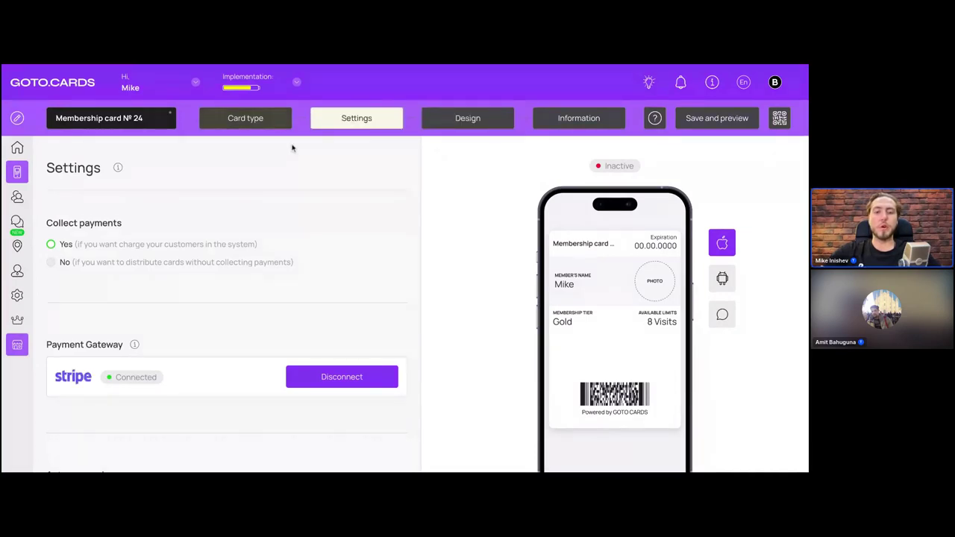
{"action": "left_click", "coordinate": [272, 123]}
{"action": "left_click", "coordinate": [366, 120]}
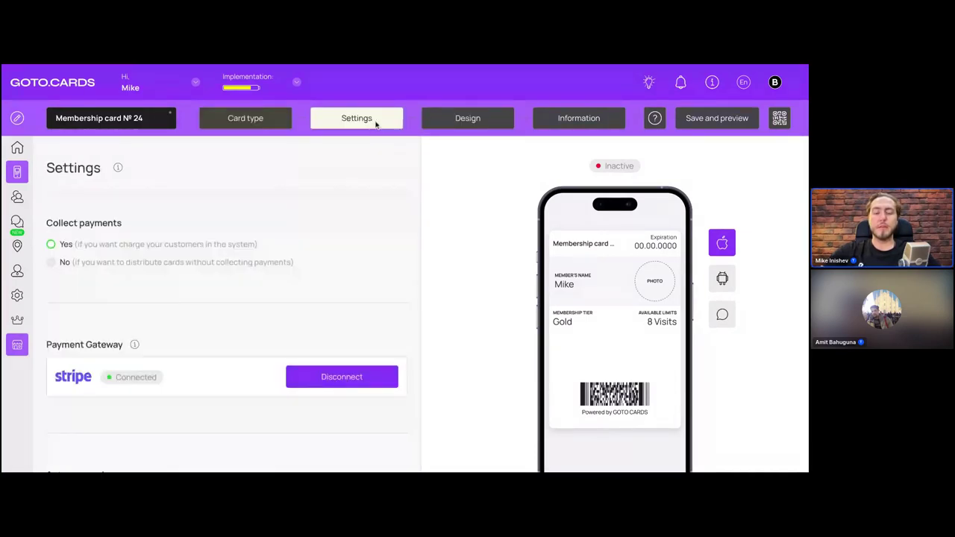
{"action": "left_click", "coordinate": [490, 121]}
{"action": "left_click", "coordinate": [568, 123]}
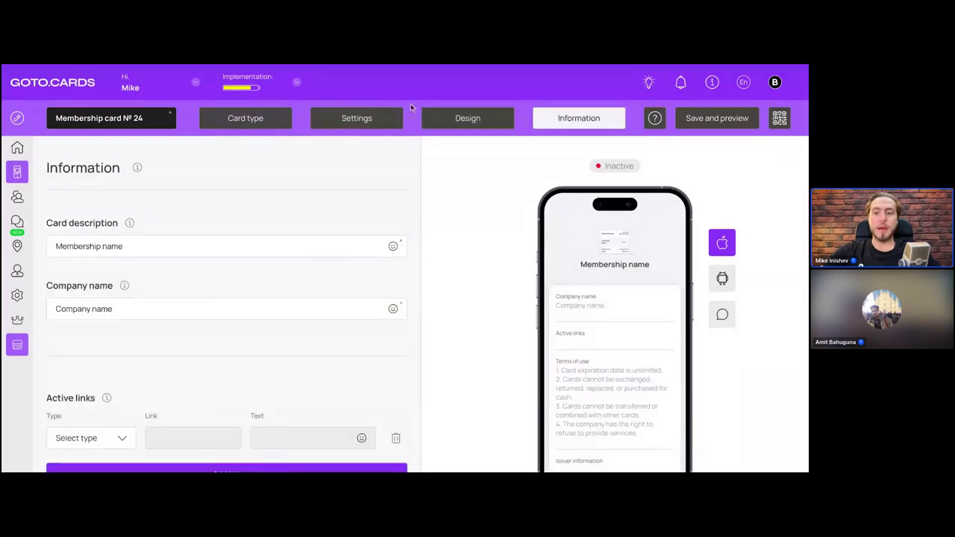
{"action": "left_click", "coordinate": [452, 117]}
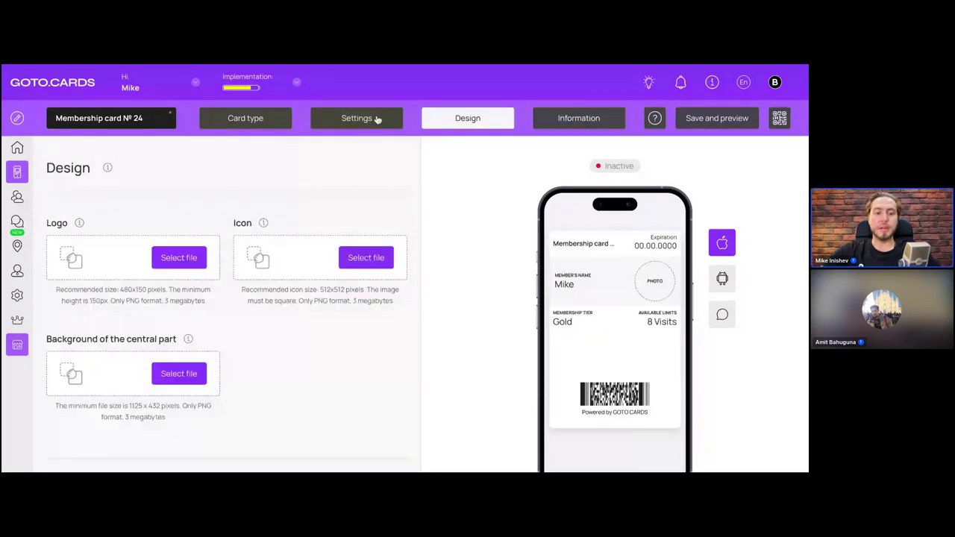
{"action": "left_click", "coordinate": [376, 119]}
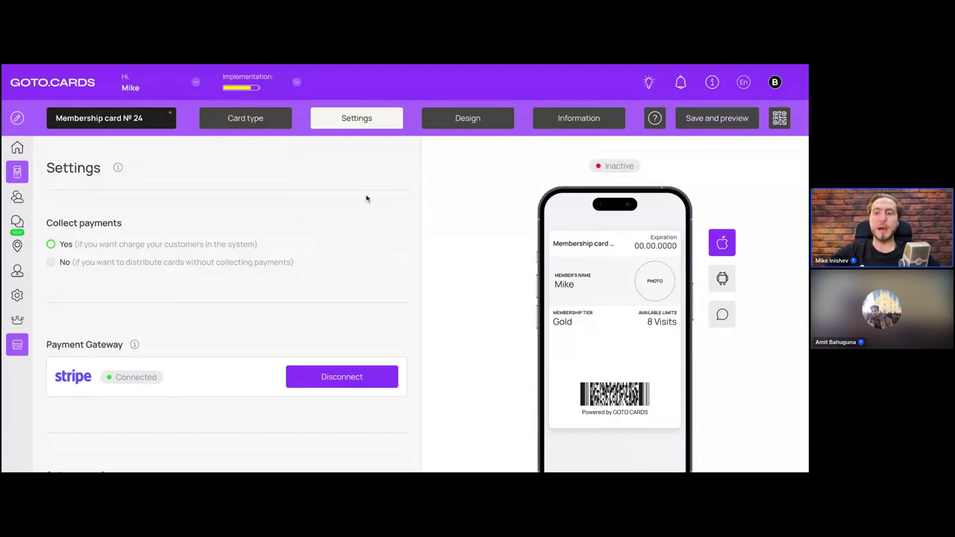
- Recheck the Information page, then the Design, Settings and Card type pages
{"action": "left_click", "coordinate": [579, 114]}
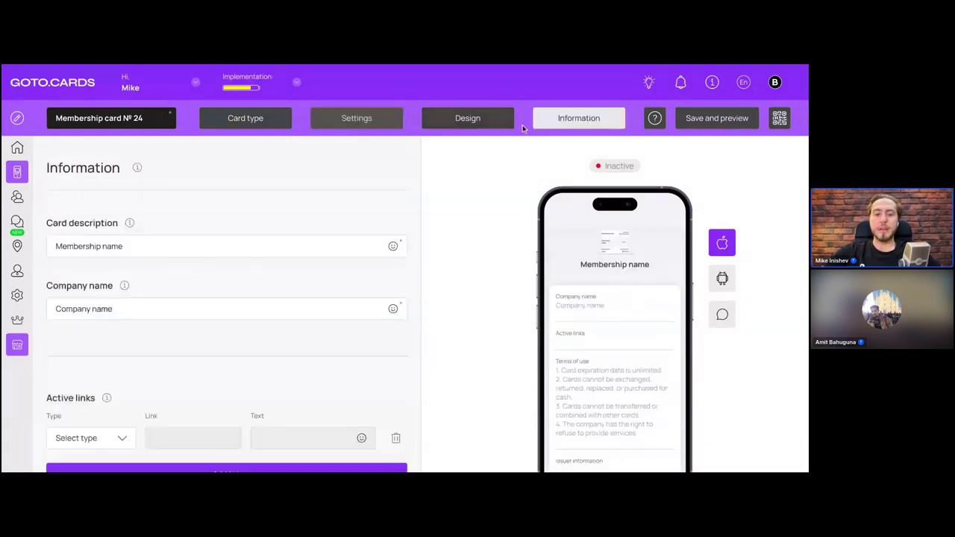
{"action": "scroll", "coordinate": [322, 226], "scroll_direction": "down", "scroll_amount": 2}
{"action": "scroll", "coordinate": [160, 330], "scroll_direction": "down", "scroll_amount": 2}
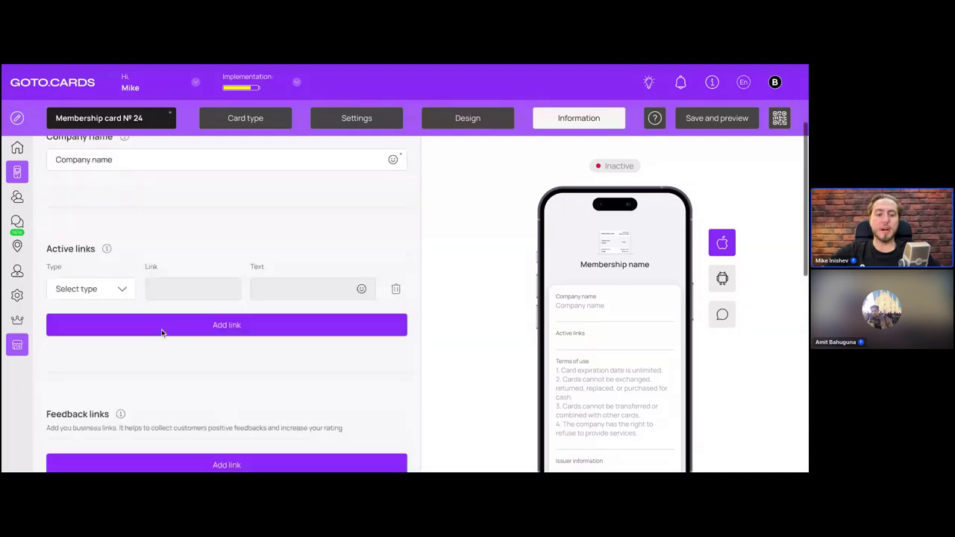
{"action": "left_click", "coordinate": [459, 118]}
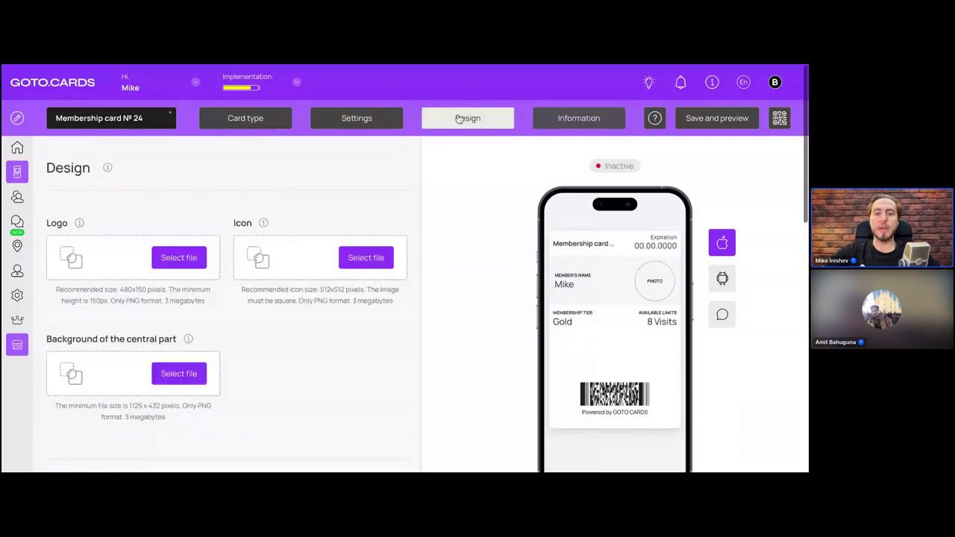
{"action": "left_click", "coordinate": [326, 124]}
{"action": "left_click", "coordinate": [234, 125]}
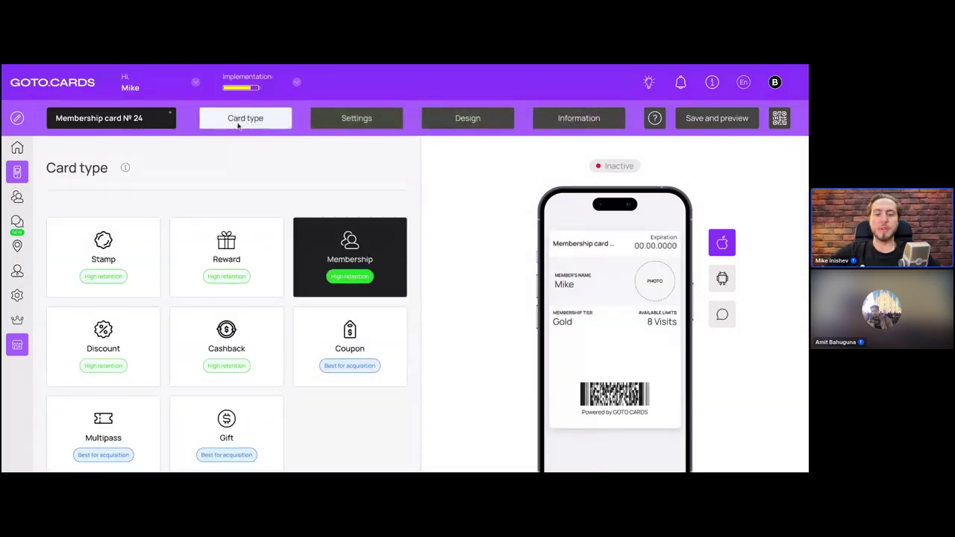
{"action": "left_click", "coordinate": [366, 121]}
{"action": "scroll", "coordinate": [332, 254], "scroll_direction": "down", "scroll_amount": 2}
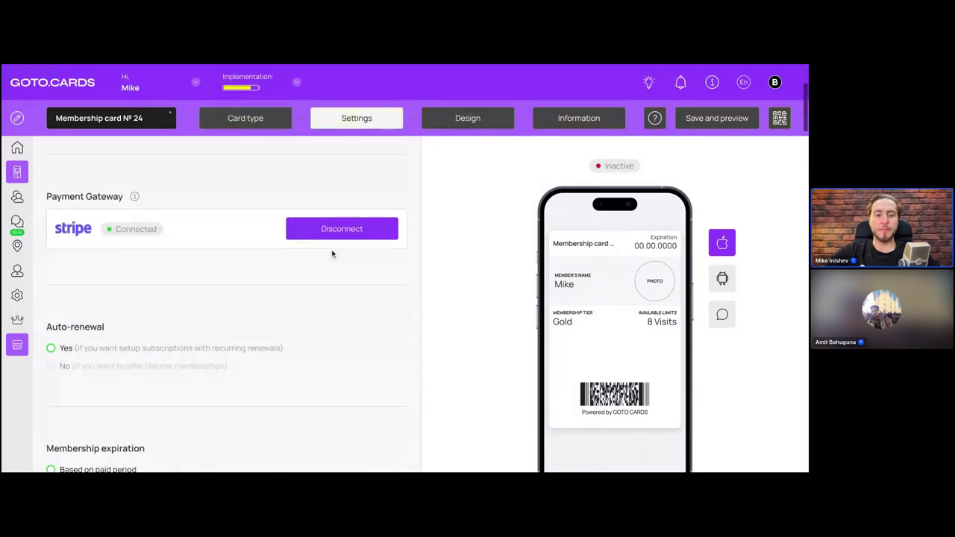
{"action": "scroll", "coordinate": [333, 255], "scroll_direction": "up", "scroll_amount": 3}
- Save Membership card № 24, dismiss its preview, and return to the card templates list
{"action": "left_click", "coordinate": [701, 115]}
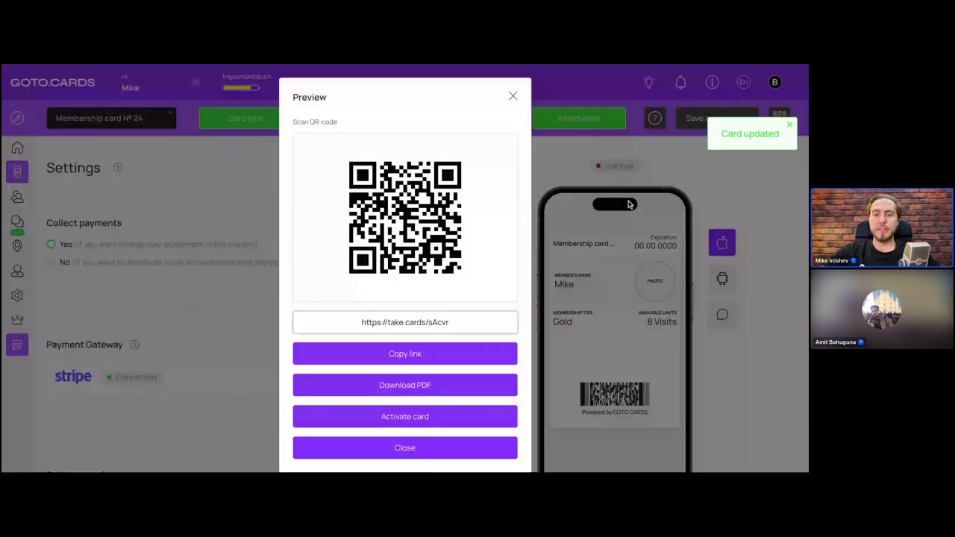
{"action": "left_click", "coordinate": [619, 202]}
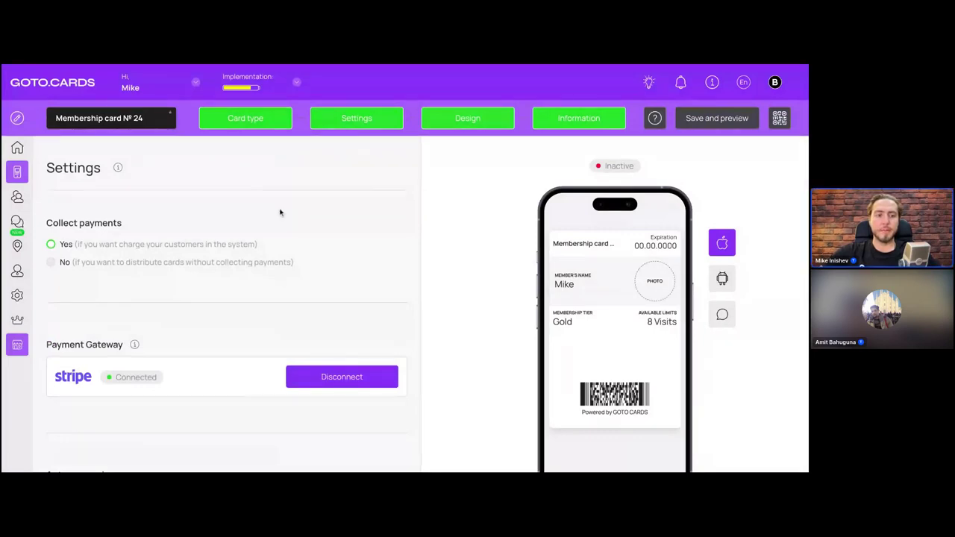
{"action": "left_click", "coordinate": [170, 114]}
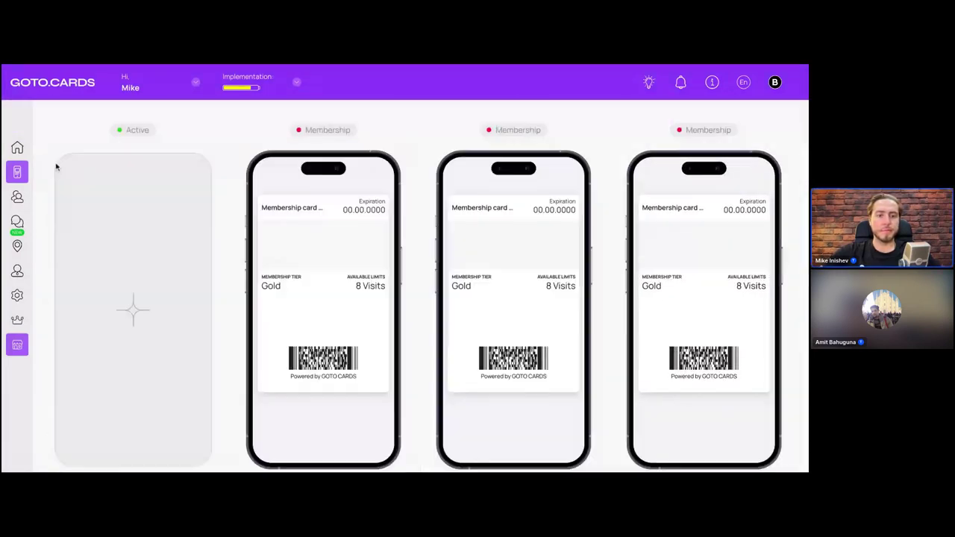